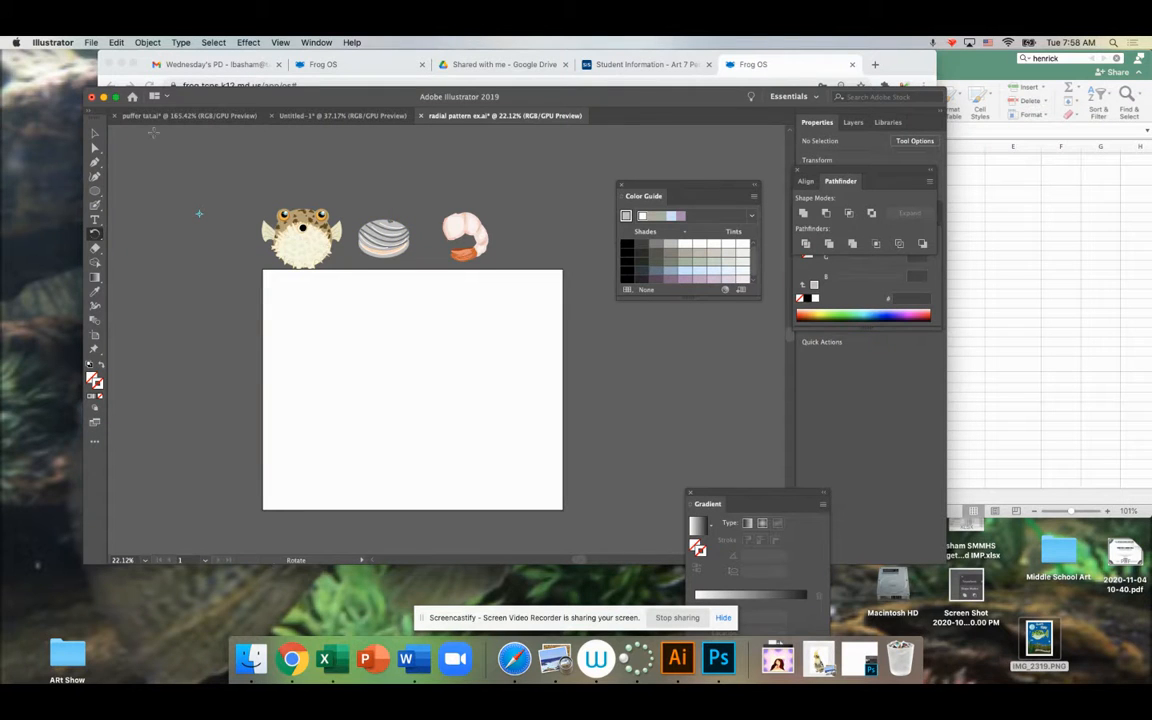
# - Move the striped clam shell from above the artboard into its upper middle area and select it
pyautogui.click(95, 134)
pyautogui.moveTo(390, 252); pyautogui.dragTo(403, 354)
pyautogui.click(417, 291)
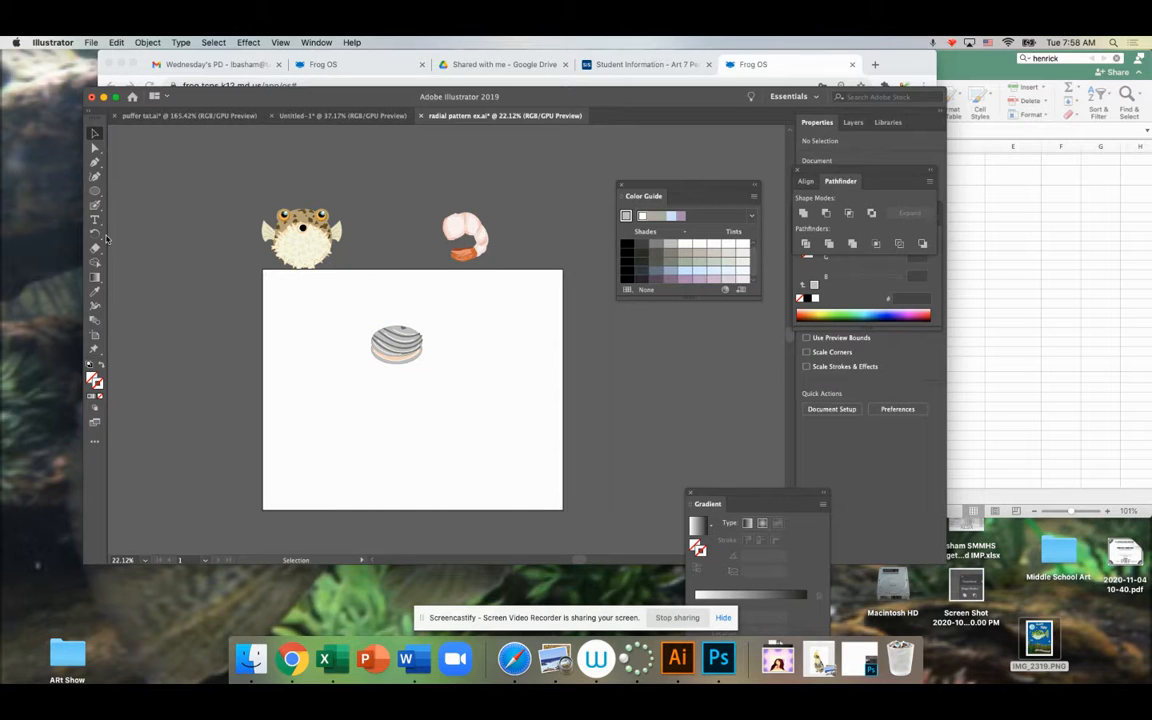
pyautogui.click(414, 343)
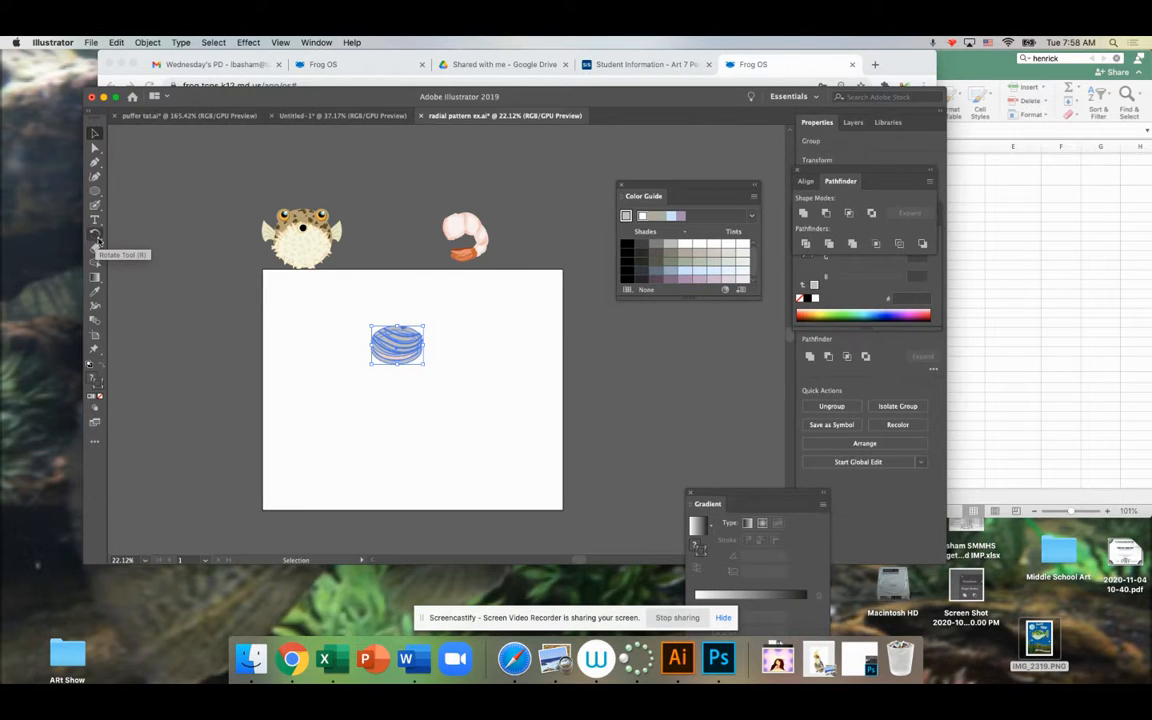
# - Look through the full tool list to find the Rotate and Reflect tools
pyautogui.click(95, 444)
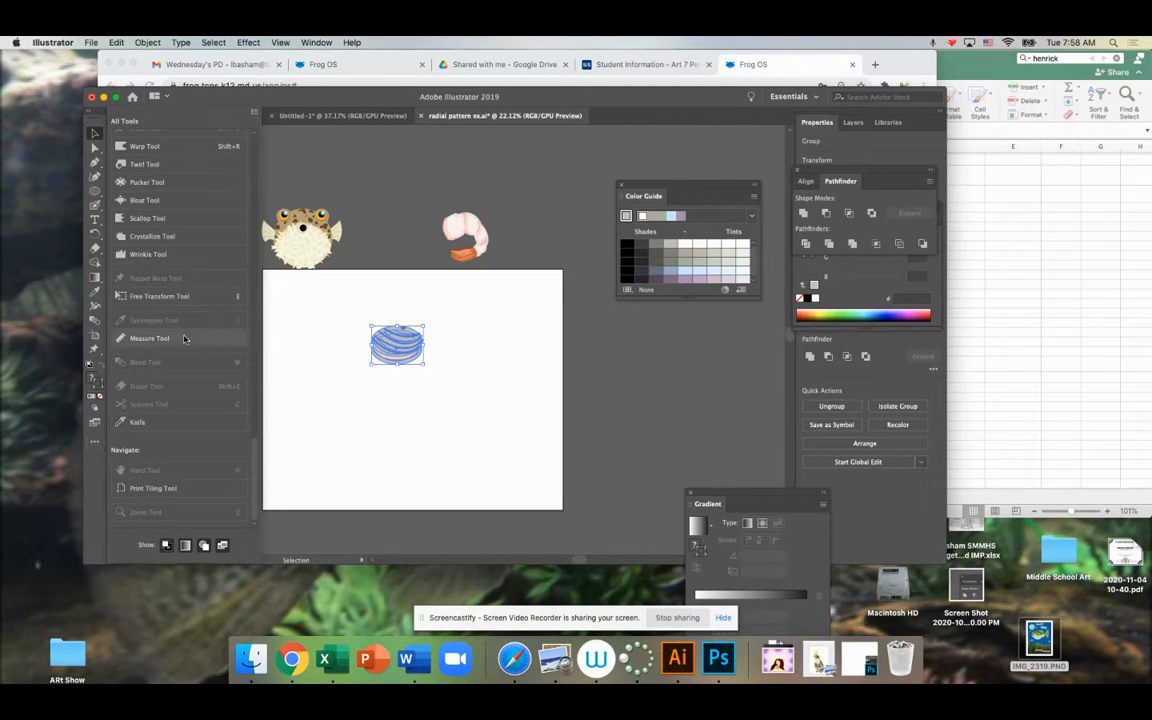
pyautogui.scroll(10, 206, 215)
pyautogui.scroll(10, 206, 215)
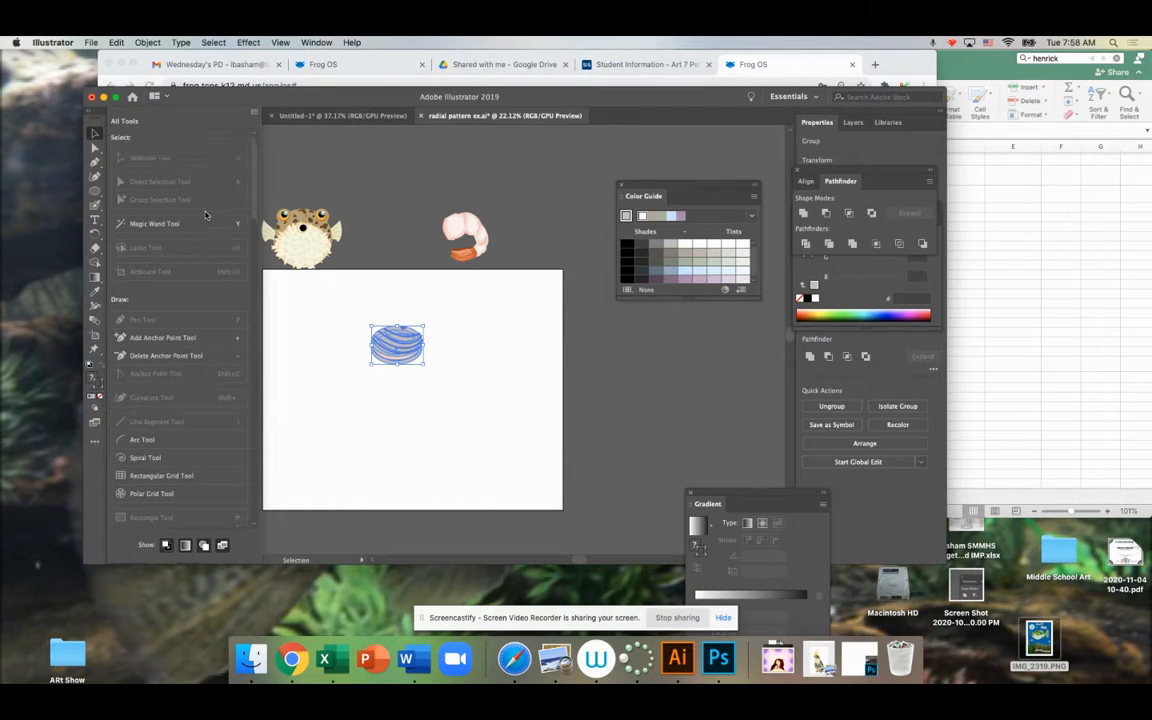
pyautogui.scroll(-3, 206, 215)
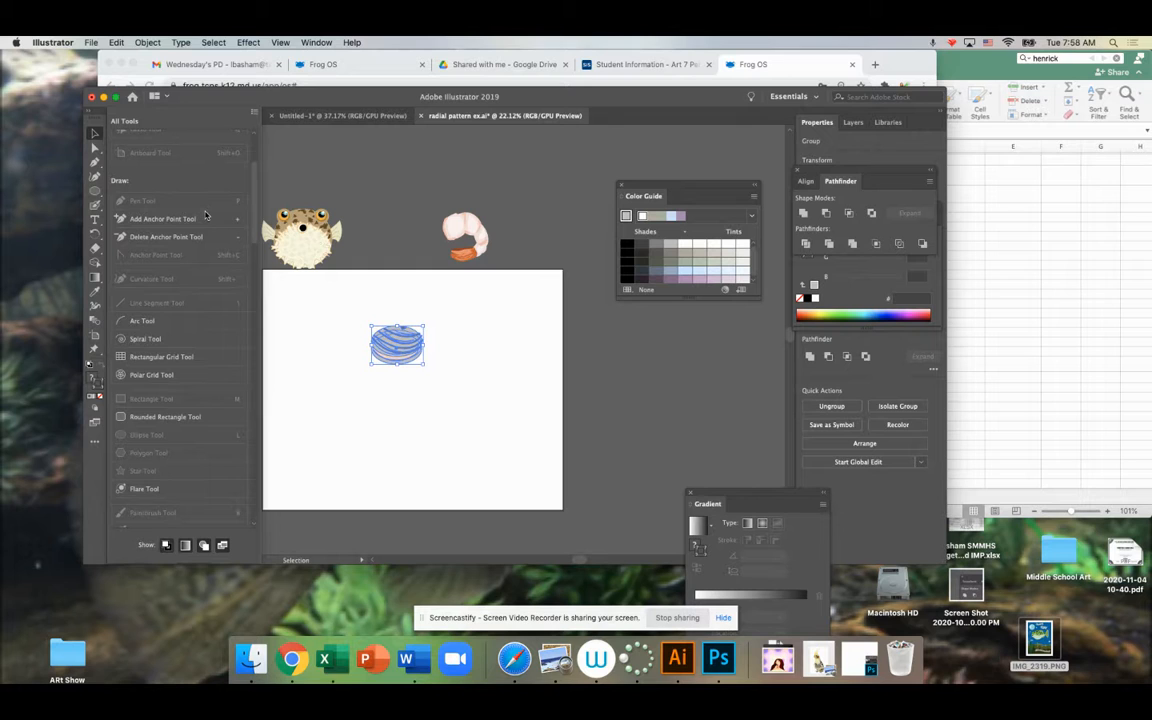
pyautogui.scroll(-4, 189, 374)
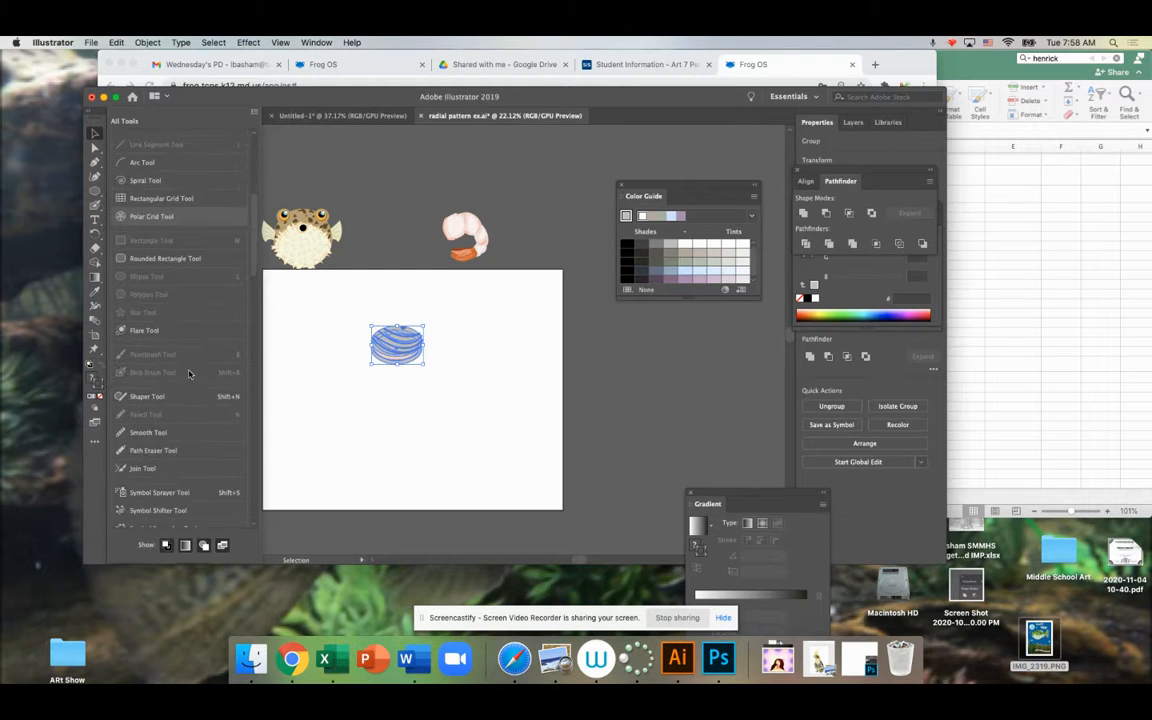
pyautogui.scroll(-12, 189, 374)
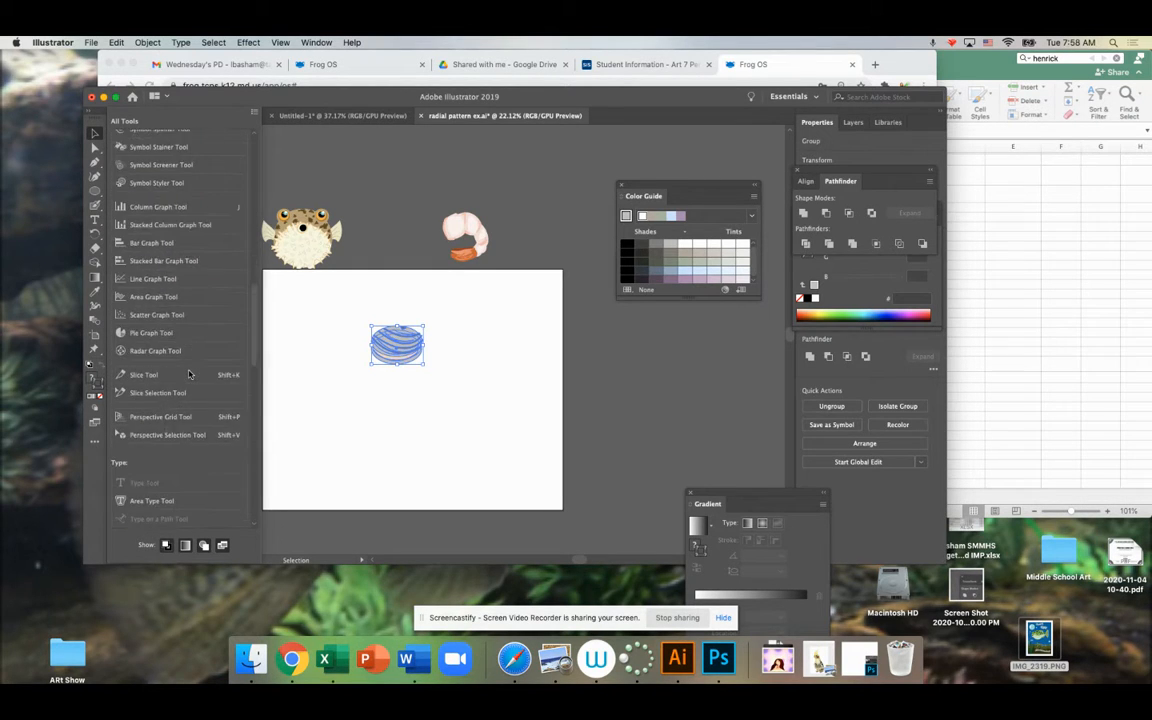
pyautogui.scroll(-8, 189, 374)
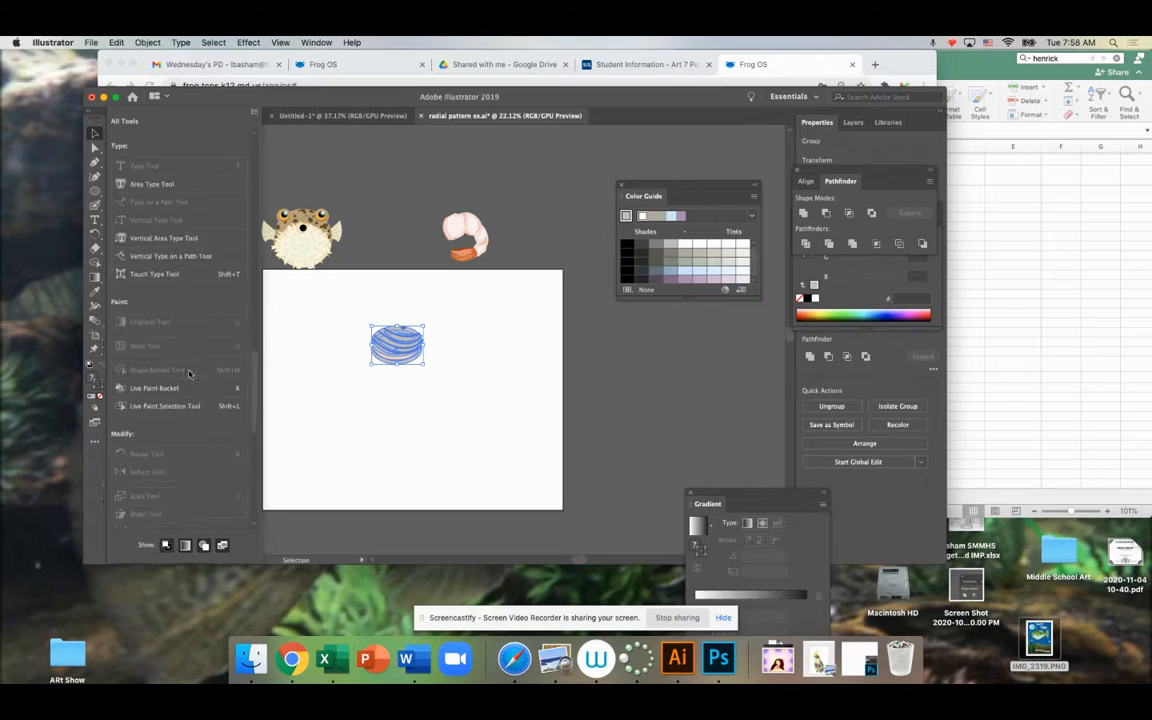
pyautogui.scroll(-8, 189, 374)
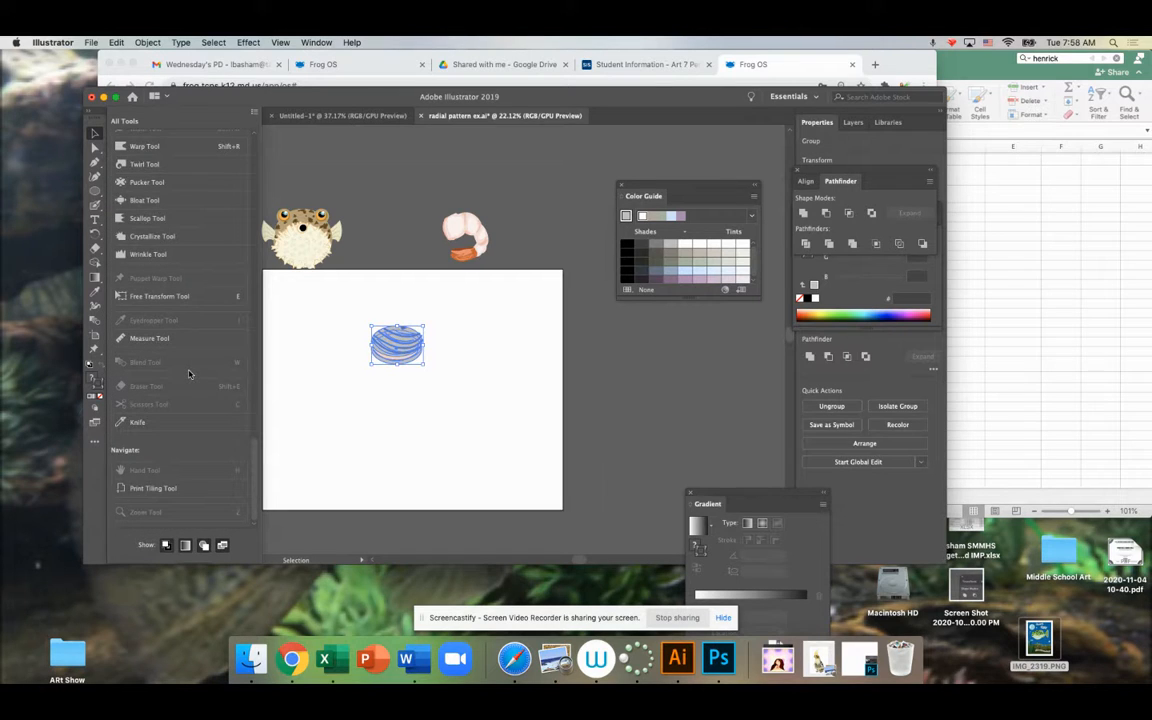
pyautogui.scroll(6, 185, 440)
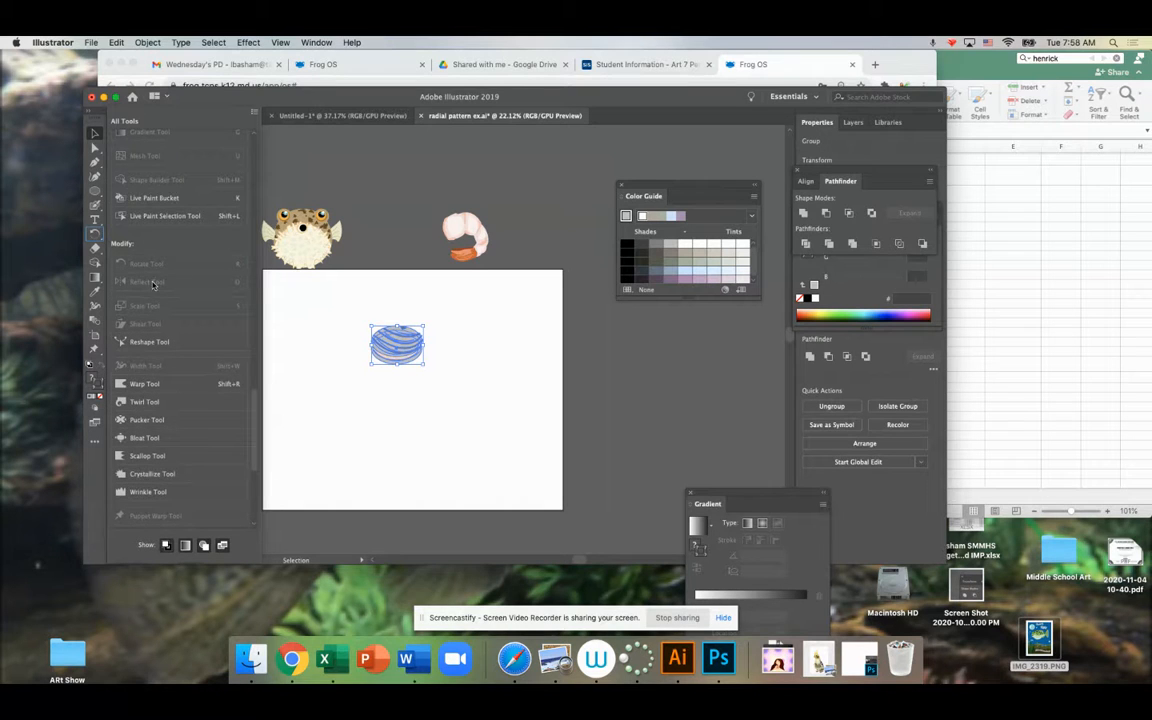
# - Try rotating the shell clockwise about a pivot point placed below it, and swing it back
pyautogui.click(95, 237)
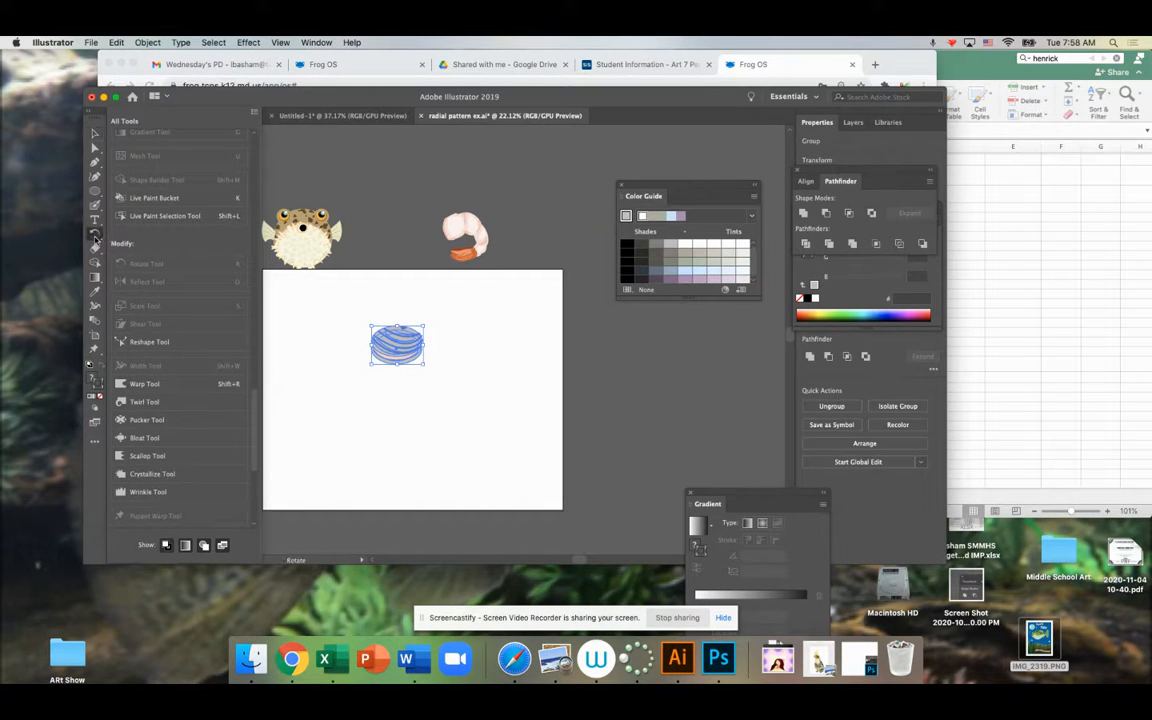
pyautogui.click(405, 210)
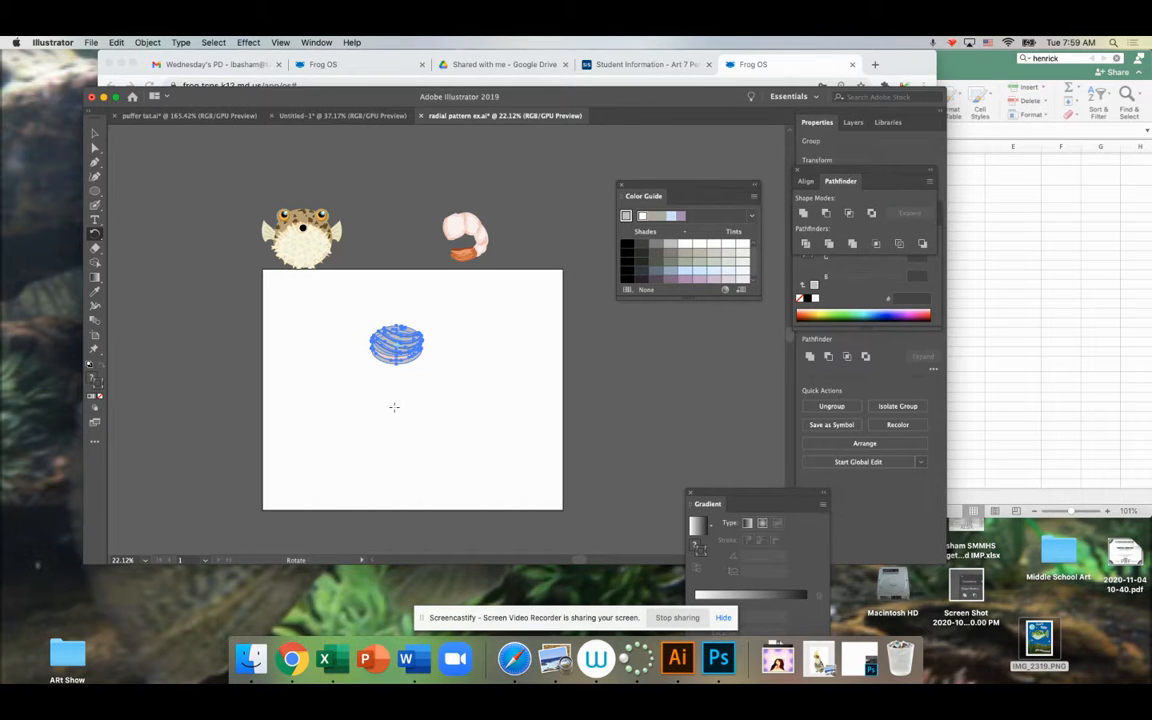
pyautogui.click(394, 407)
pyautogui.moveTo(397, 344); pyautogui.dragTo(428, 346)
pyautogui.press('super+d')
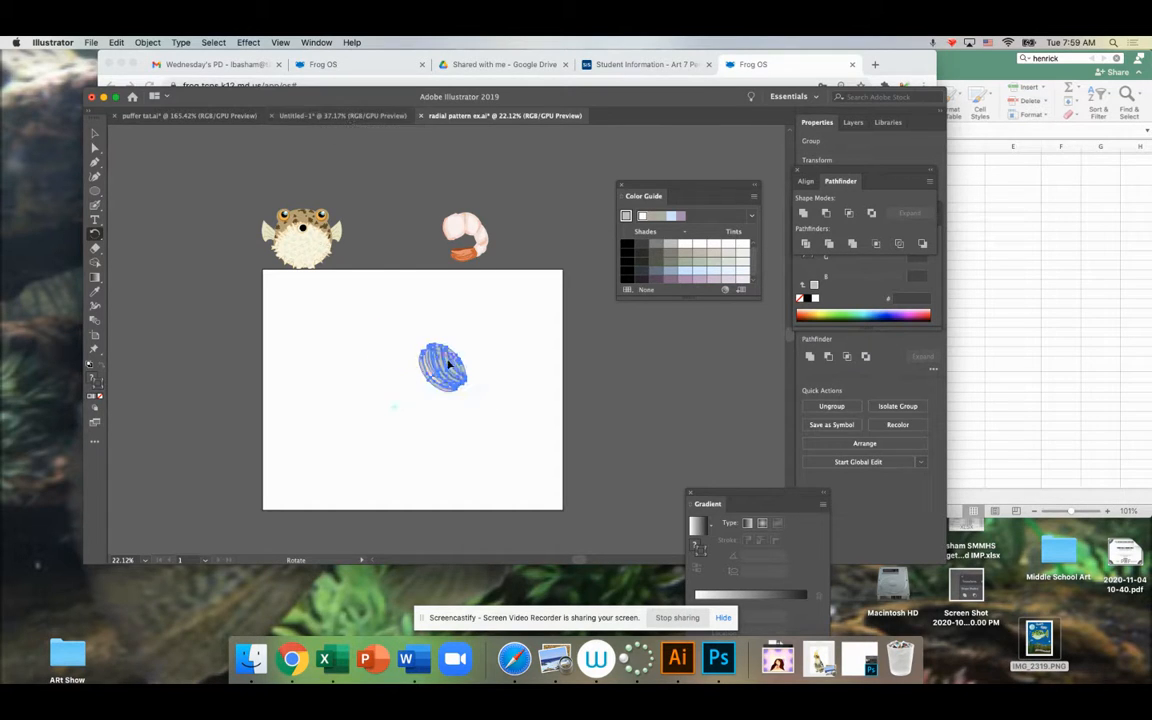
pyautogui.moveTo(439, 368); pyautogui.dragTo(396, 333)
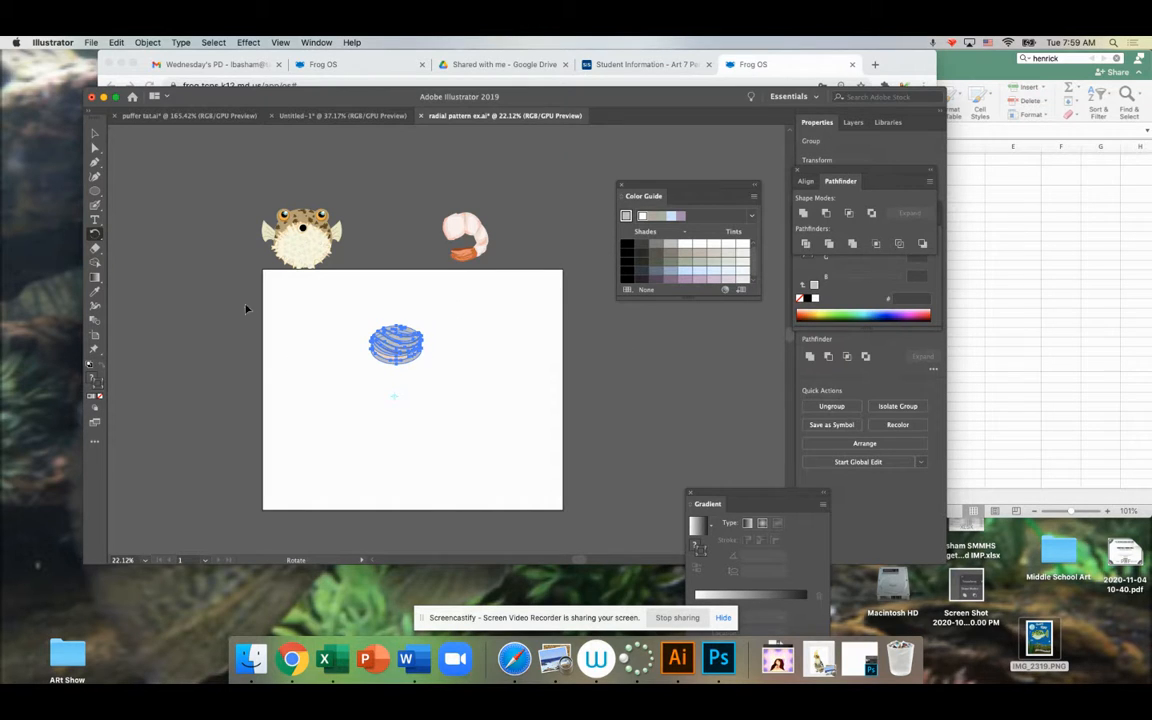
# - Try placing a duplicate of the shell lower down and to its right, and undo it
pyautogui.click(95, 134)
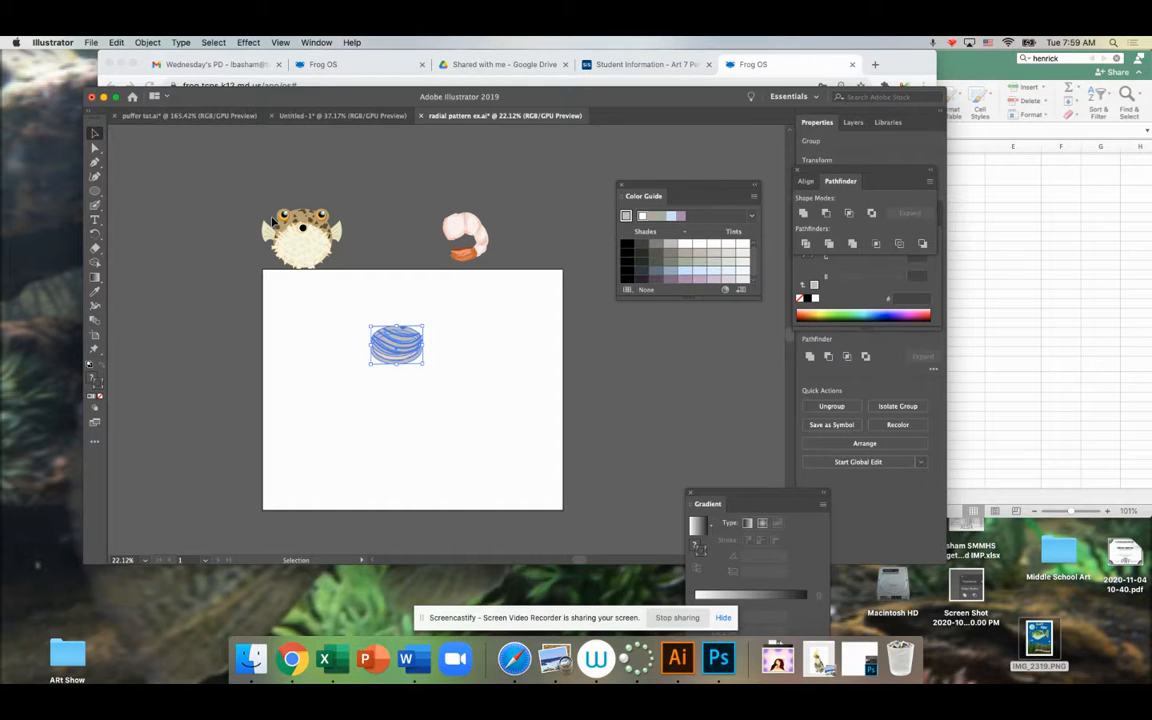
pyautogui.click(95, 232)
pyautogui.press('v')
pyautogui.moveTo(409, 344); pyautogui.dragTo(514, 370)
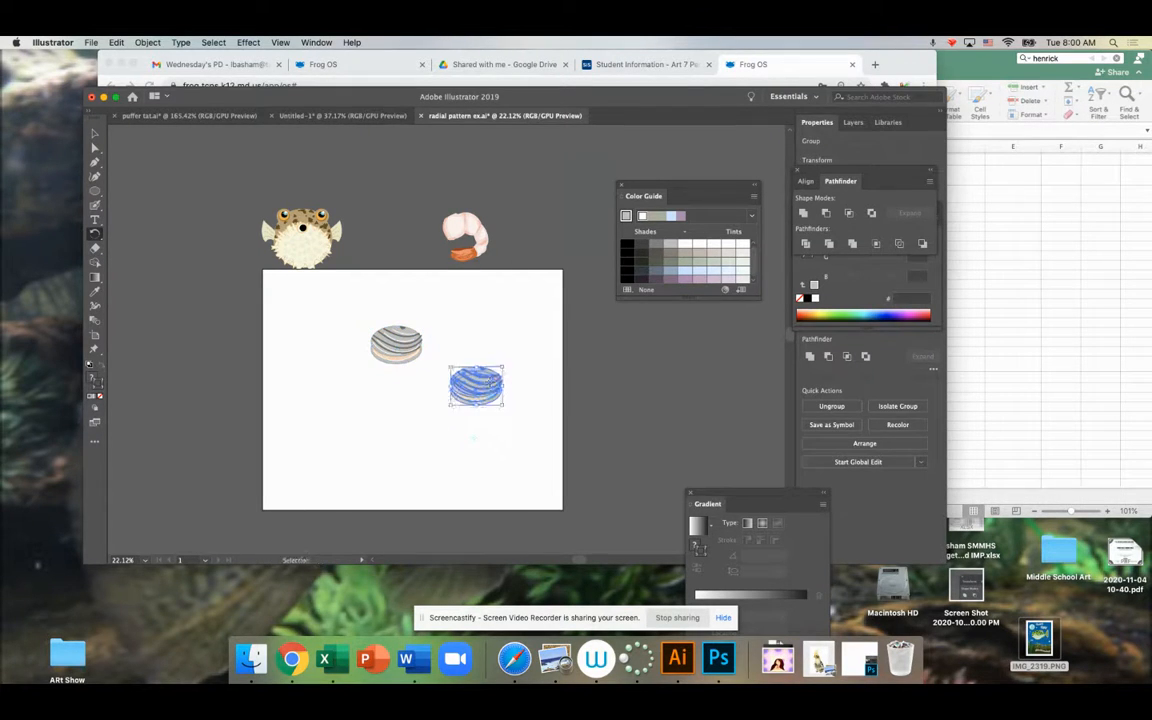
pyautogui.press('super+z')
pyautogui.press('r')
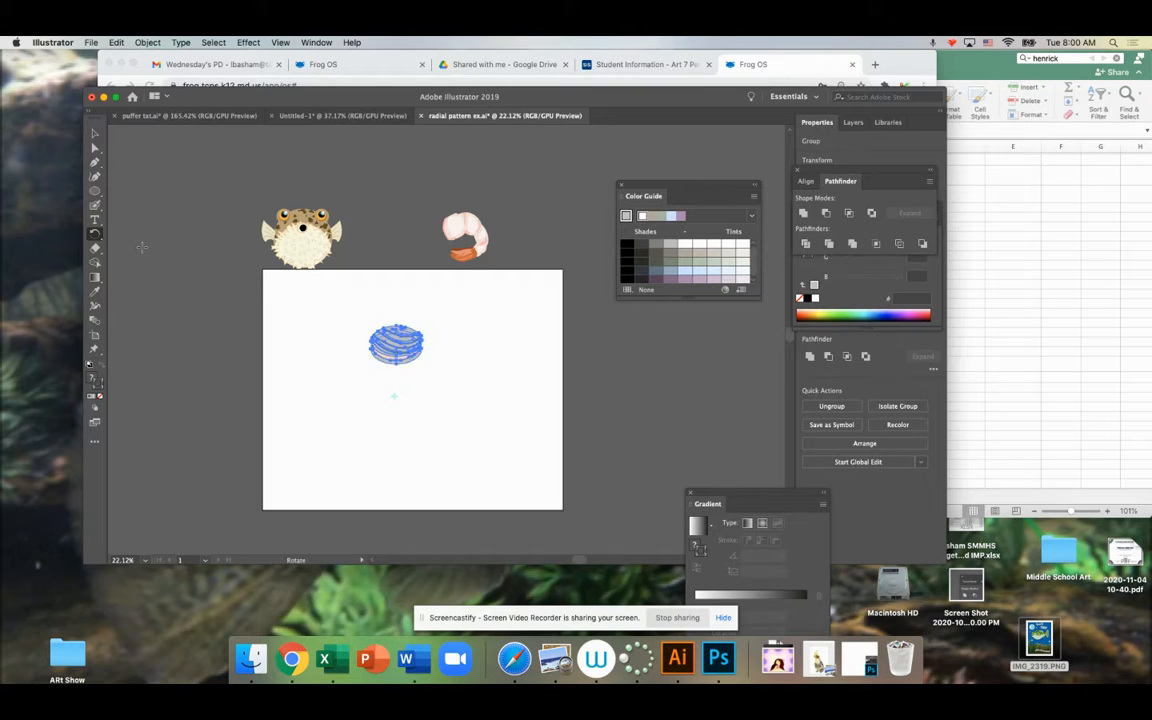
pyautogui.click(94, 133)
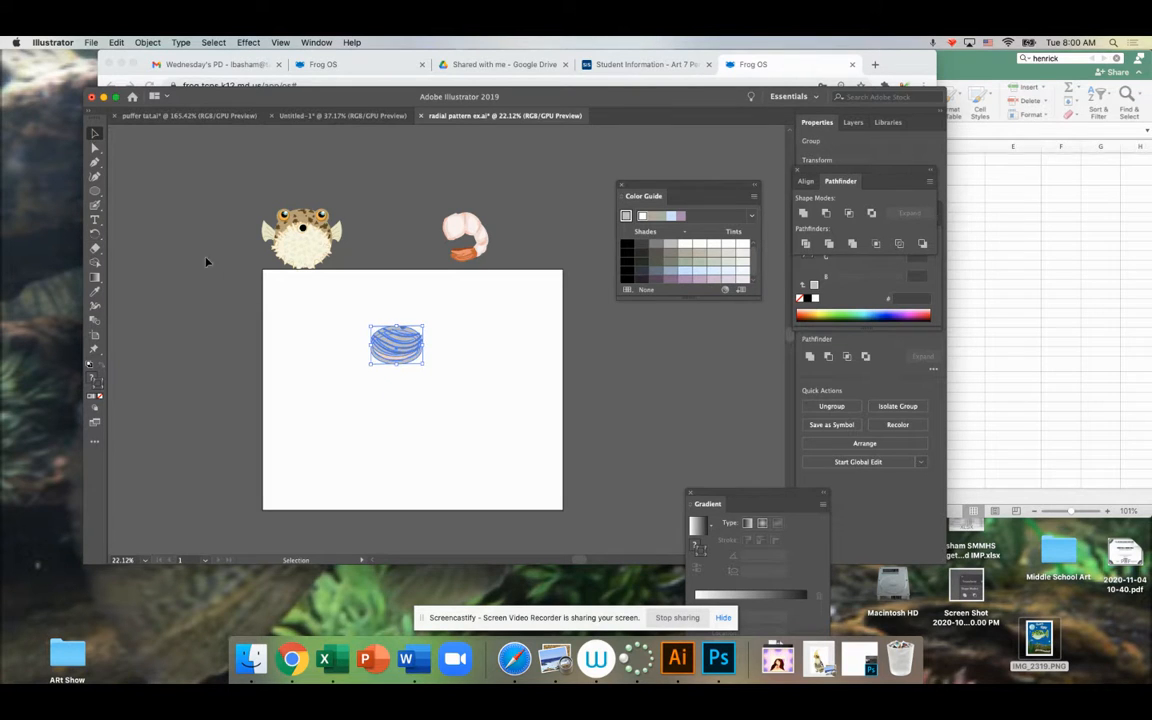
pyautogui.click(96, 234)
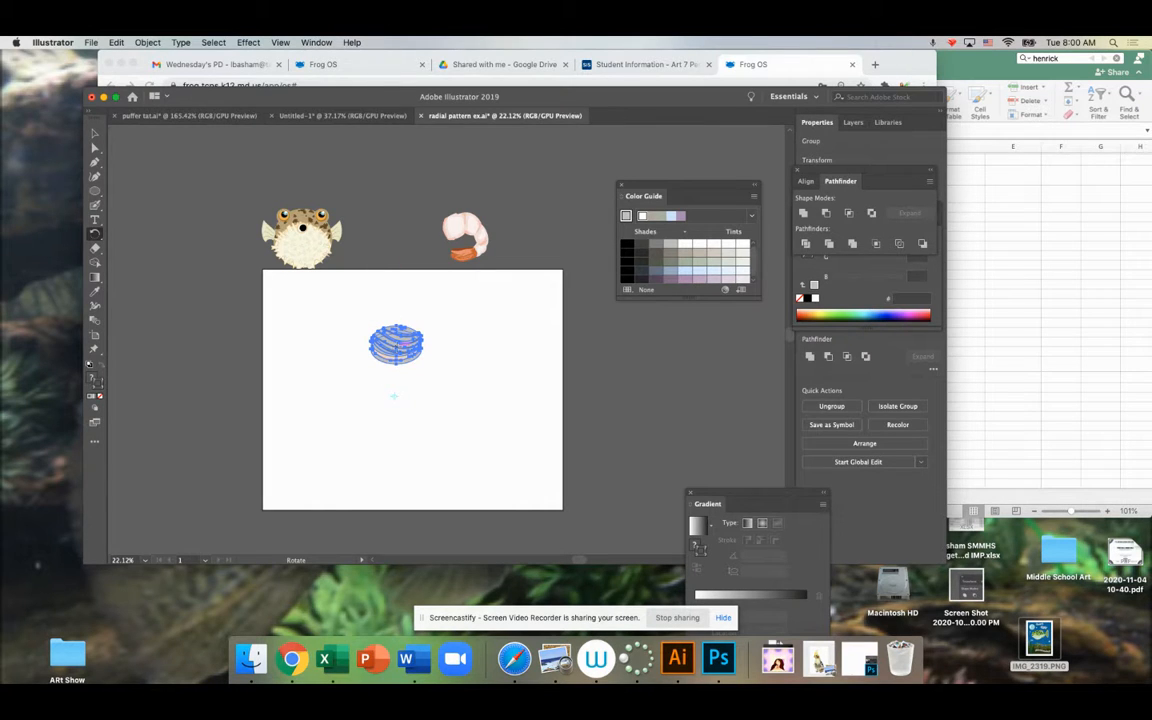
pyautogui.keyDown('alt'); pyautogui.click(391, 315); pyautogui.keyUp('alt')
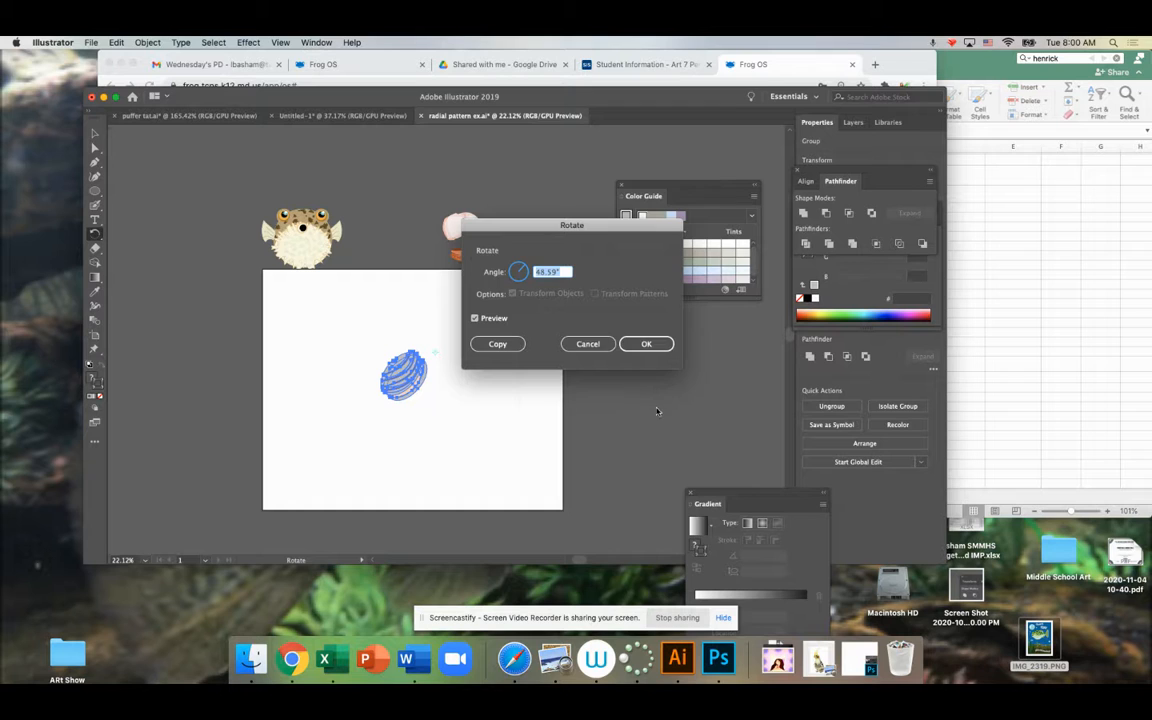
pyautogui.click(530, 311)
pyautogui.press('super+d')
pyautogui.press('super+z')
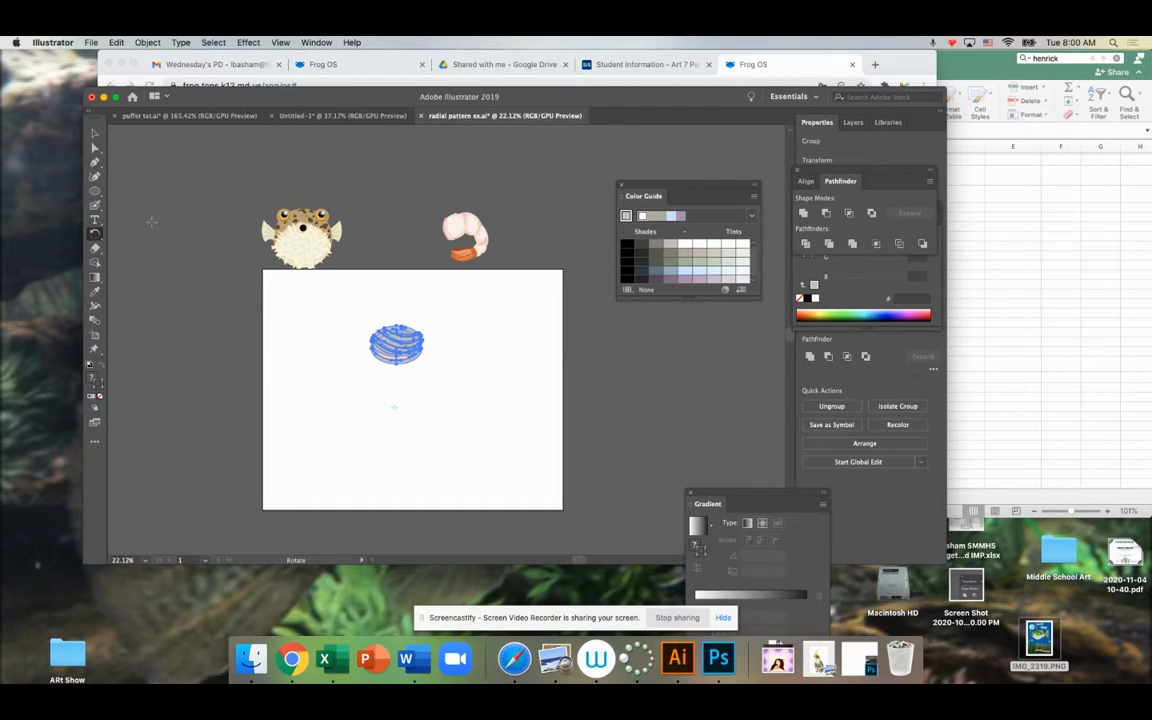
# - Try rotating a copy of the shell clockwise about a pivot point below it, and undo the copy
pyautogui.press('v')
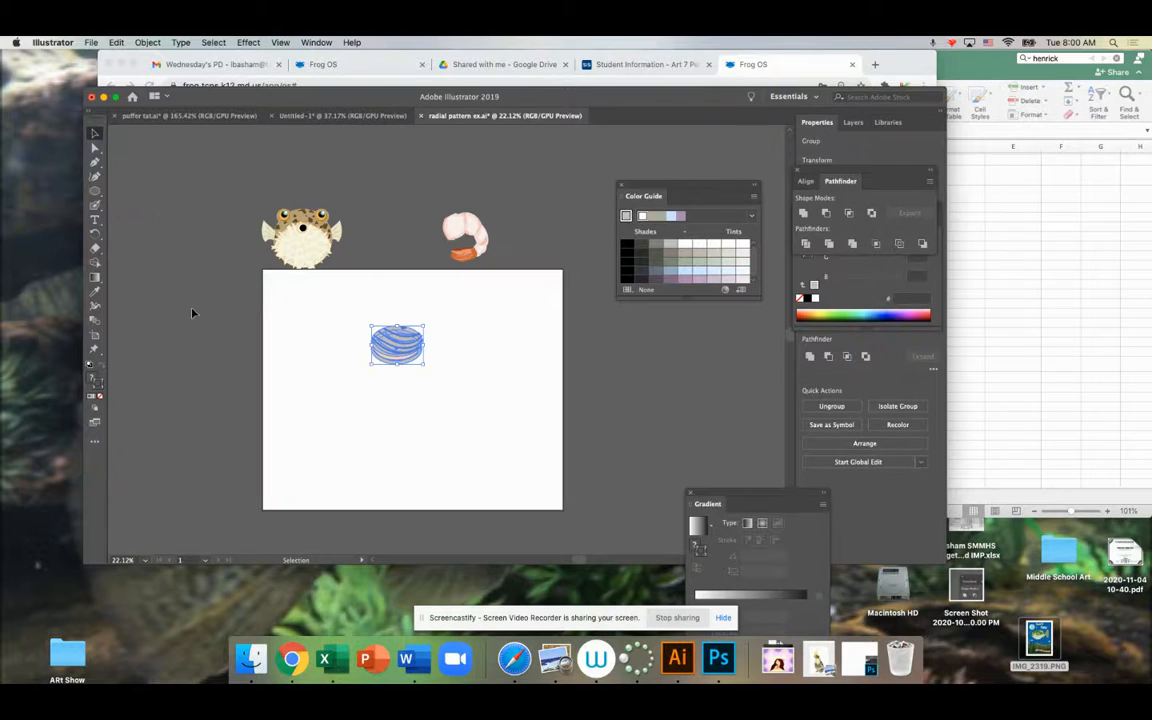
pyautogui.press('r')
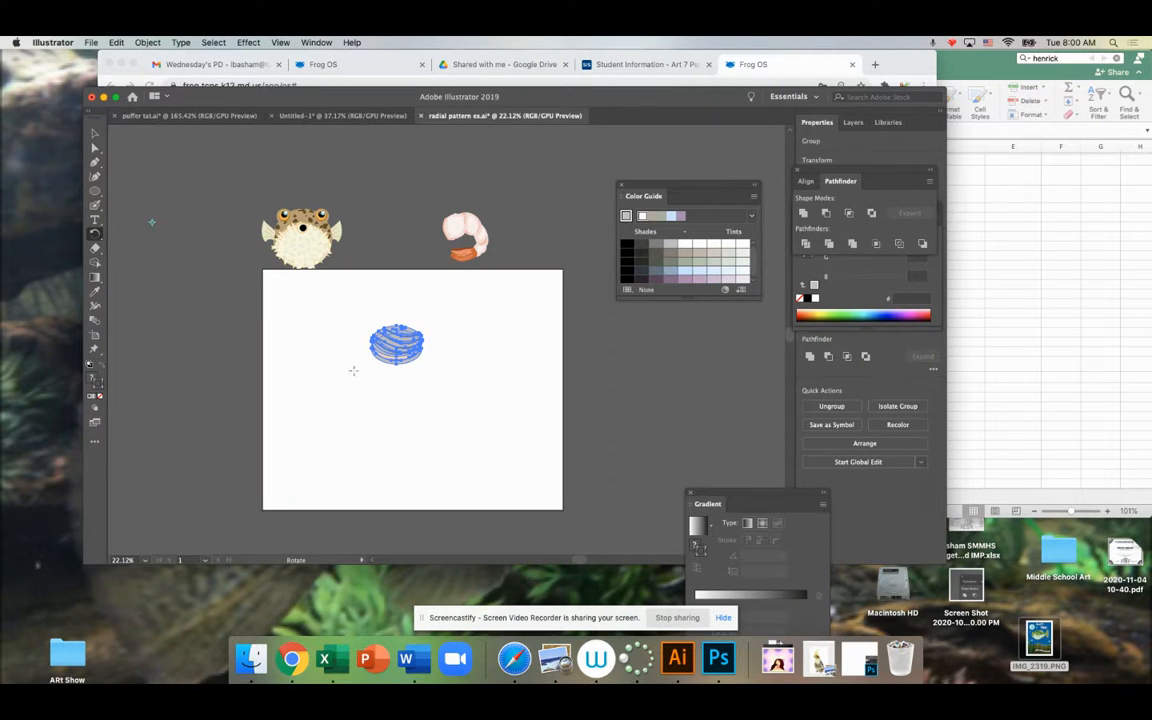
pyautogui.click(392, 399)
pyautogui.moveTo(403, 346); pyautogui.dragTo(460, 368)
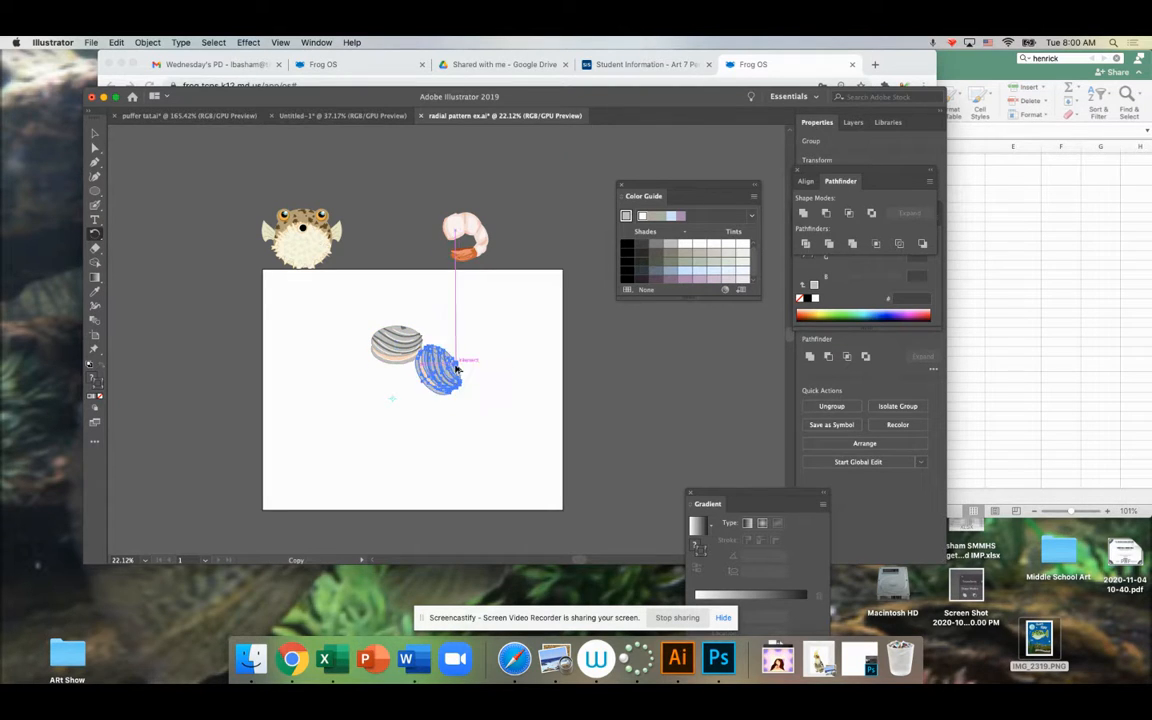
pyautogui.press('super+z')
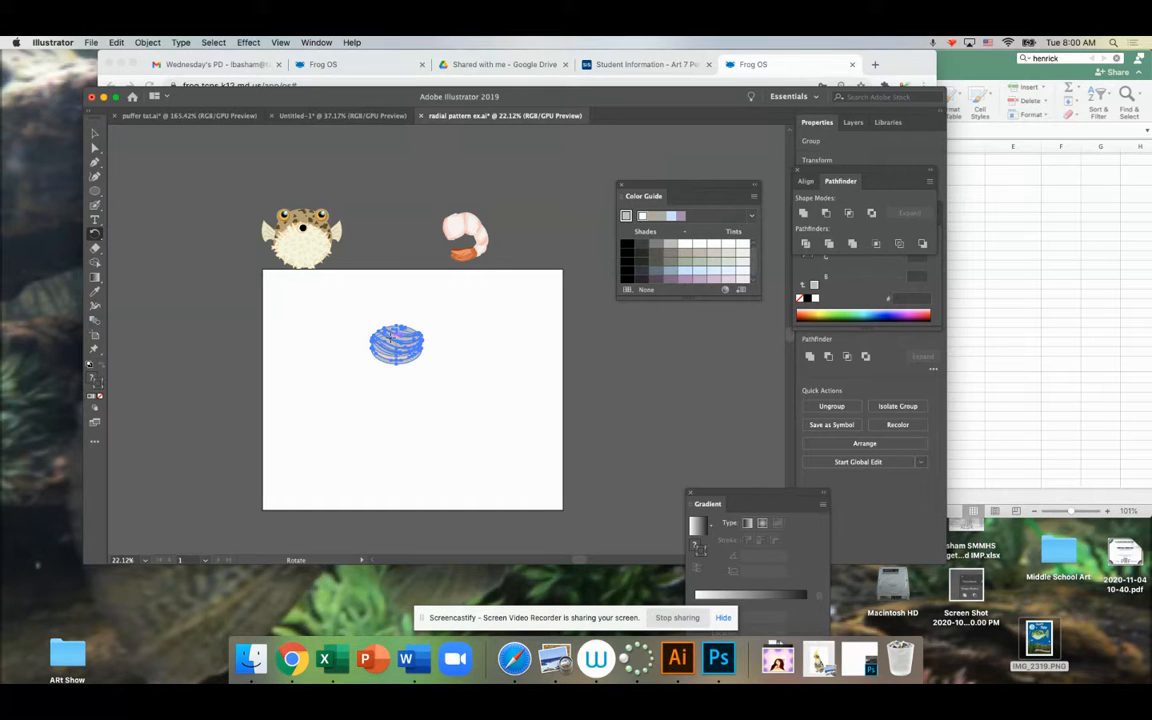
# - Cancel the numeric rotation, try a rotated copy slightly overlapping the original shell, and undo it
pyautogui.keyDown('alt'); pyautogui.click(431, 346); pyautogui.keyUp('alt')
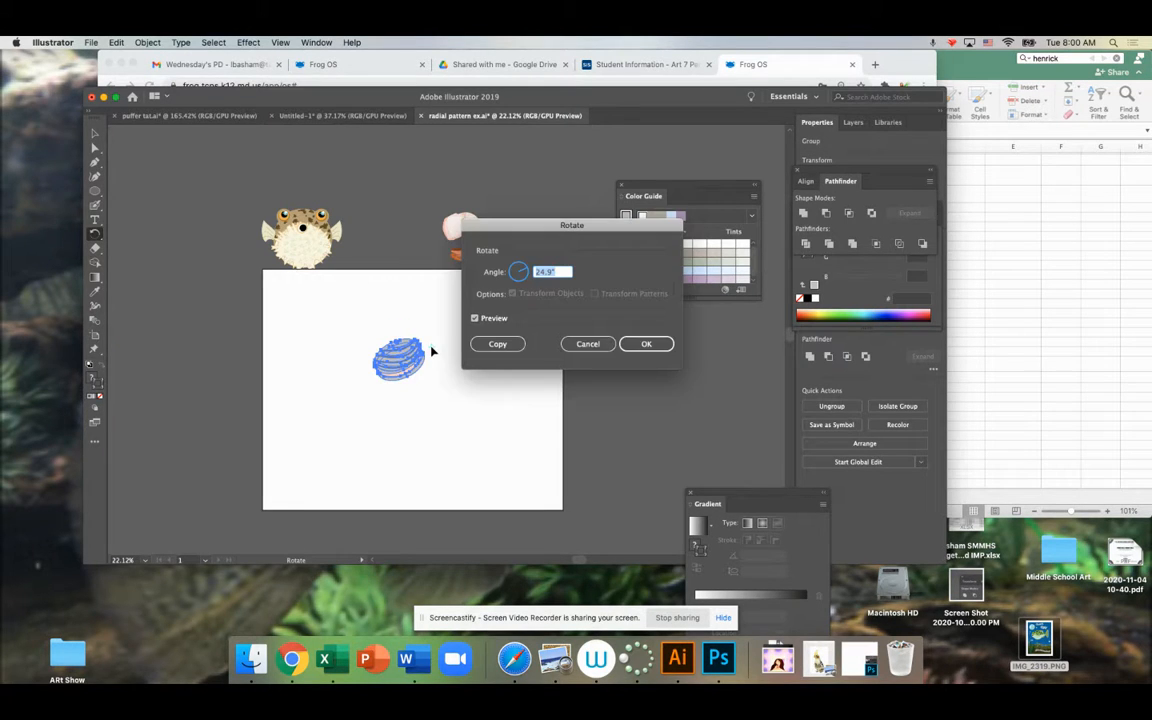
pyautogui.click(588, 343)
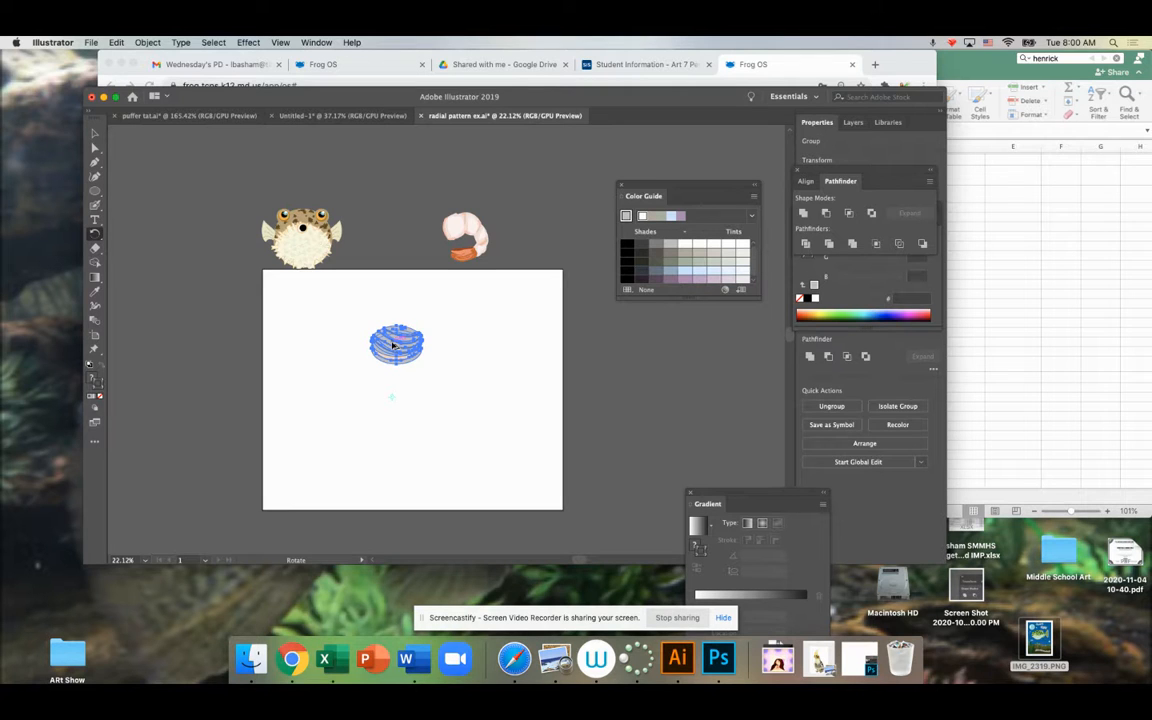
pyautogui.moveTo(393, 345); pyautogui.dragTo(432, 361)
pyautogui.click(527, 406)
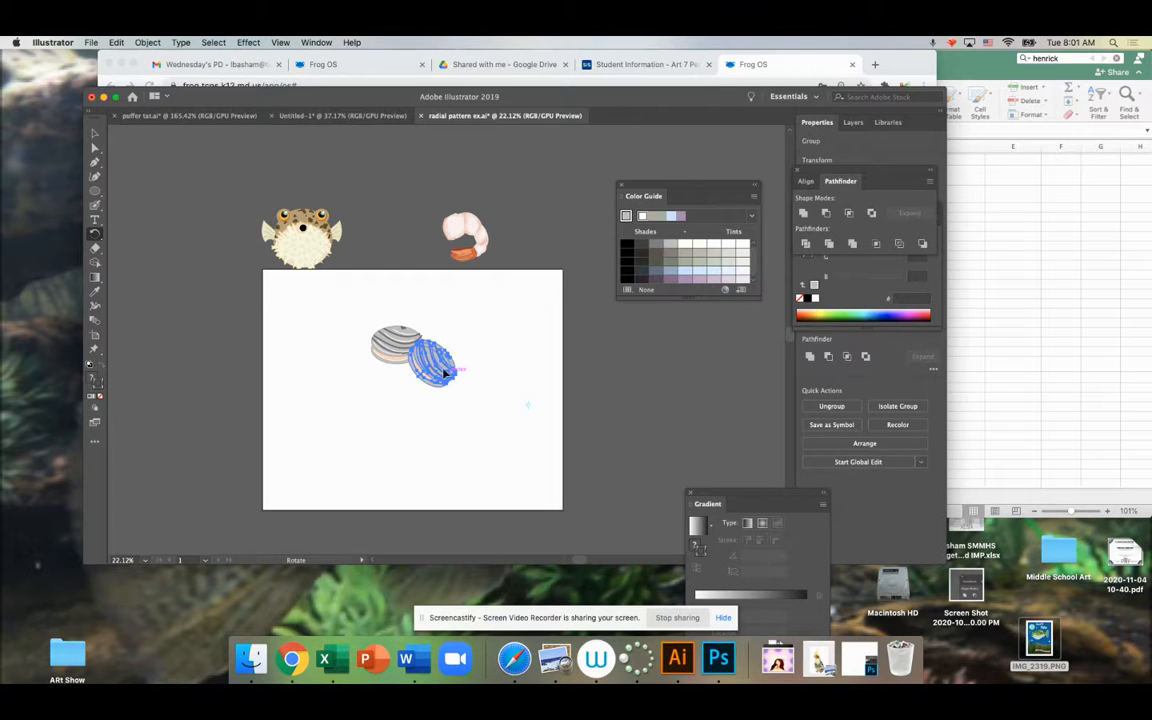
pyautogui.press('super+z')
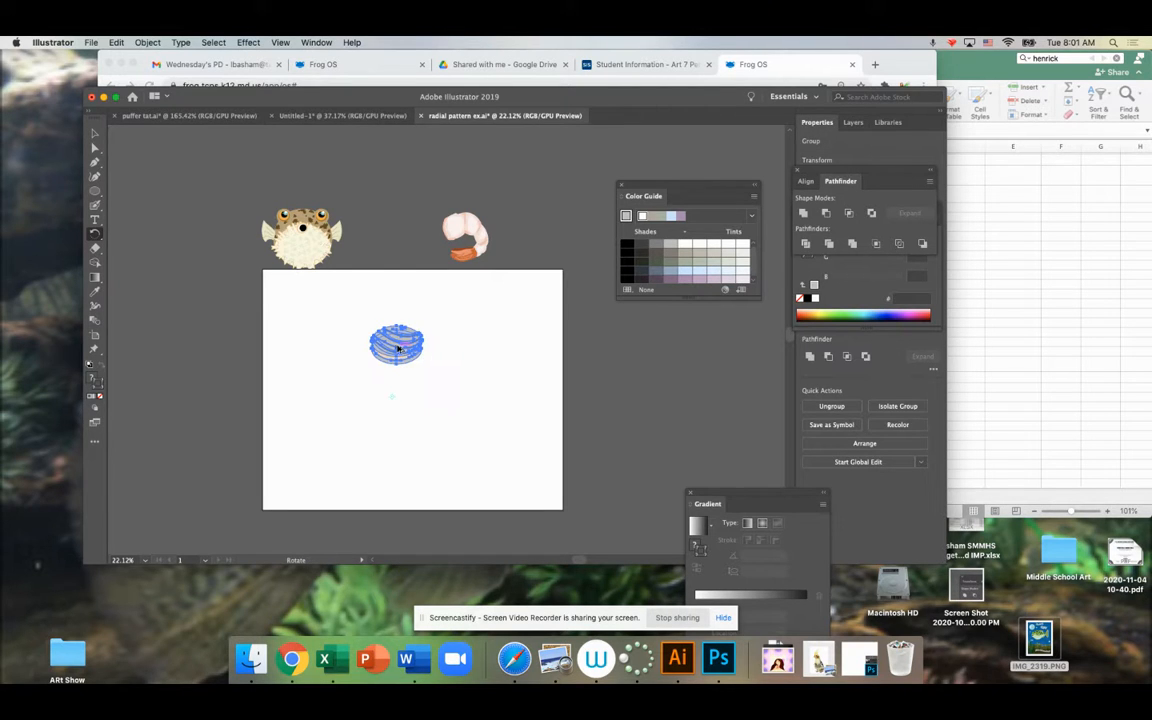
# - Try a ring of shells by rotating a copy about the pivot below and repeating the transformation four times
pyautogui.moveTo(365, 305); pyautogui.dragTo(462, 368)
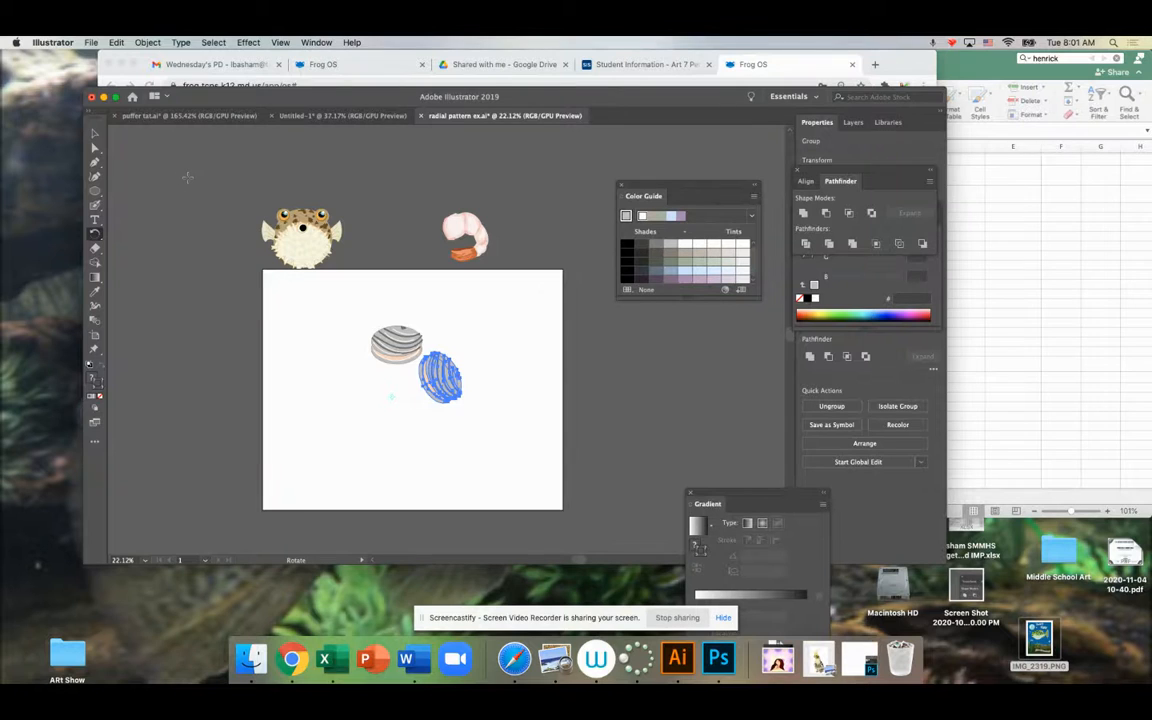
pyautogui.press('super+d')
pyautogui.press('super+d')
pyautogui.press('super+d')
pyautogui.press('super+d')
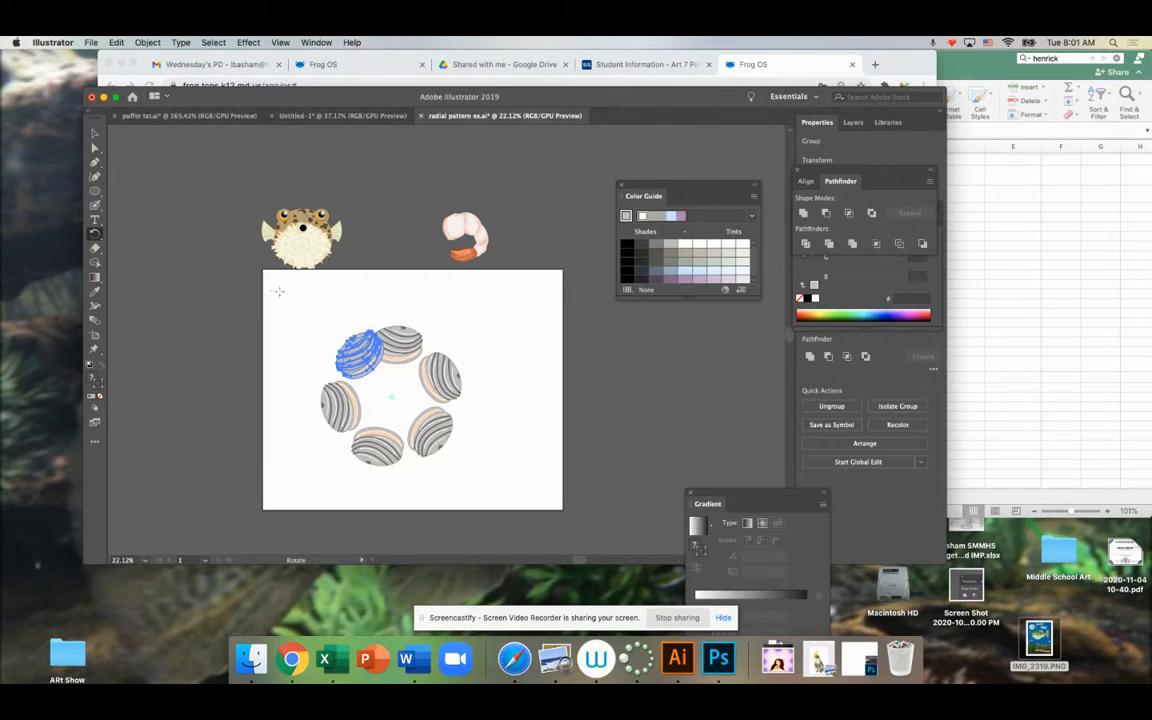
pyautogui.press('v')
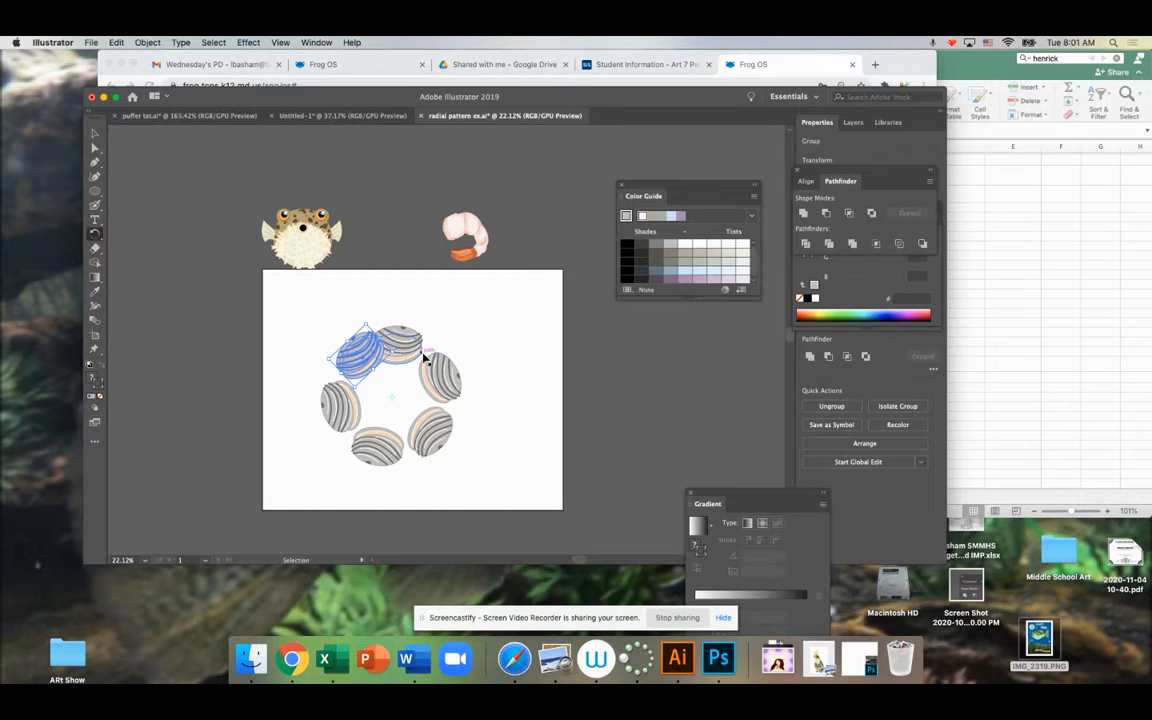
# - Undo the uneven shell ring back to the single original shell
pyautogui.press('super+z')
pyautogui.press('super+z')
pyautogui.press('super+z')
pyautogui.press('super+z')
pyautogui.press('super+z')
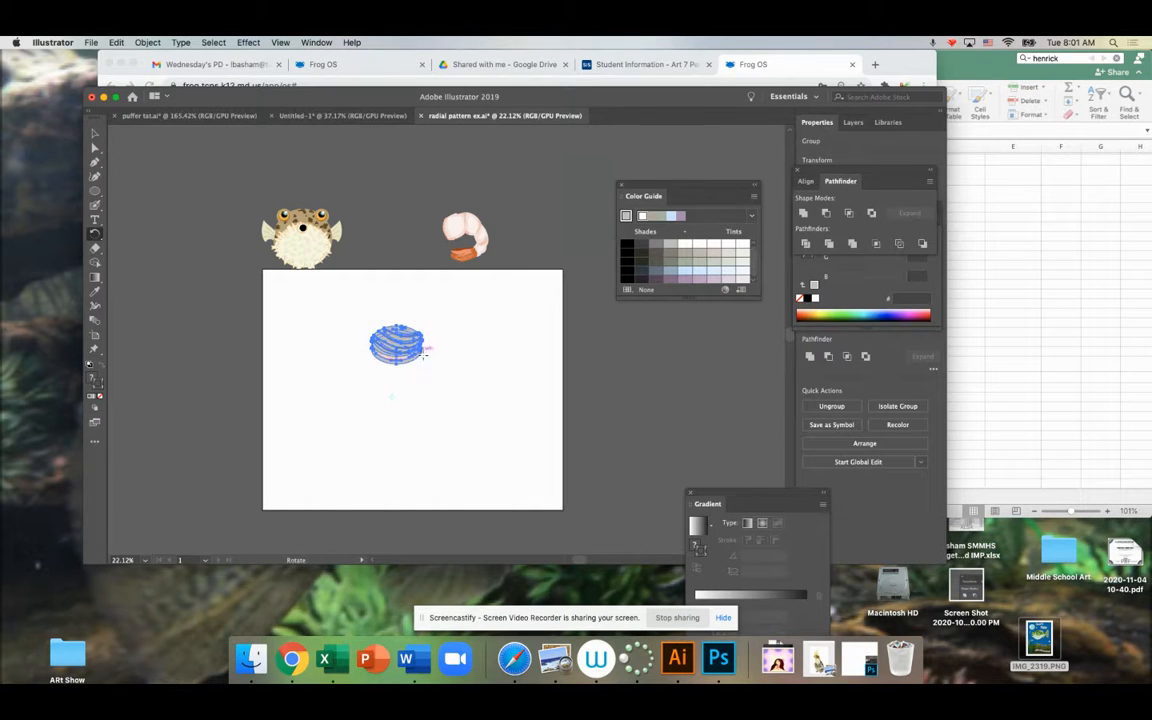
# - Build a ring of eight shells by rotating a copy about a pivot below the original and repeating the transformation six times
pyautogui.click(391, 406)
pyautogui.moveTo(398, 345); pyautogui.dragTo(442, 362)
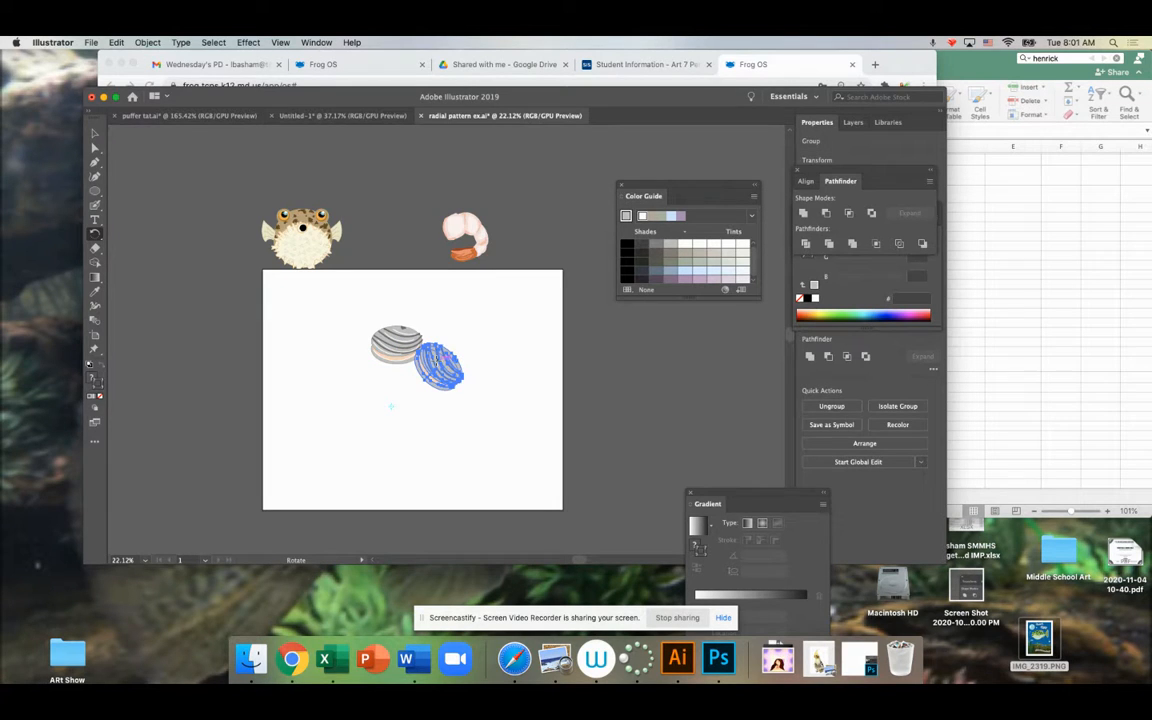
pyautogui.press('super+d')
pyautogui.press('super+d')
pyautogui.press('super+d')
pyautogui.press('super+d')
pyautogui.press('super+d')
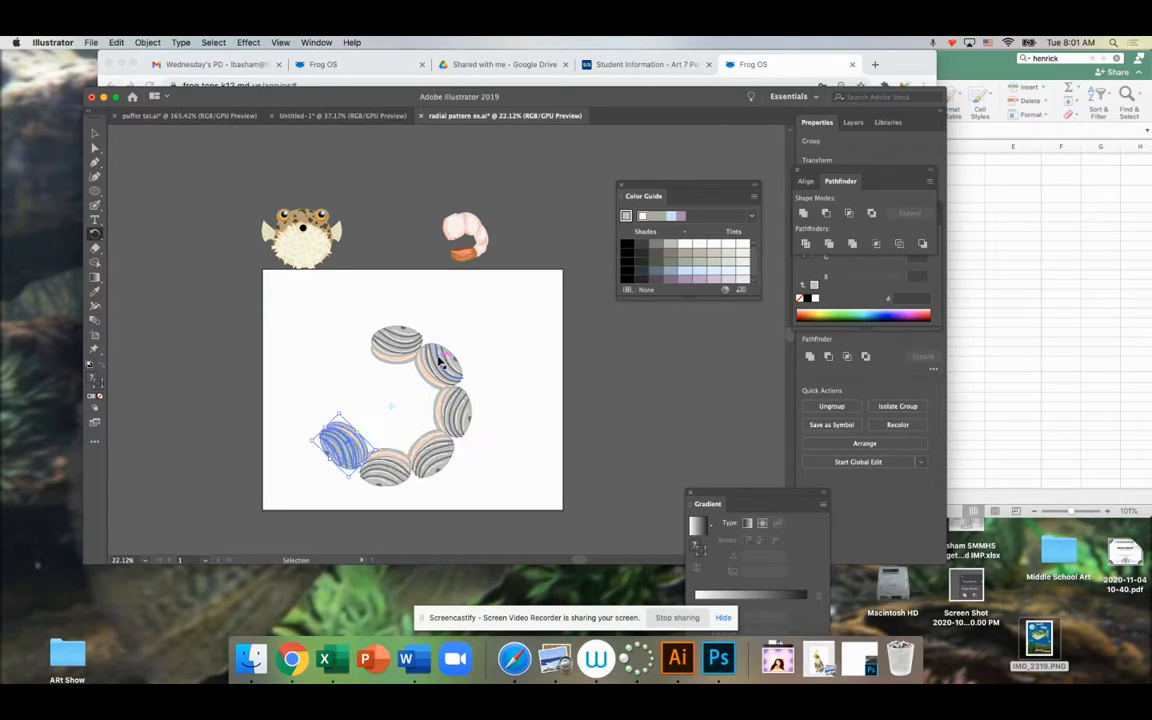
pyautogui.press('super+d')
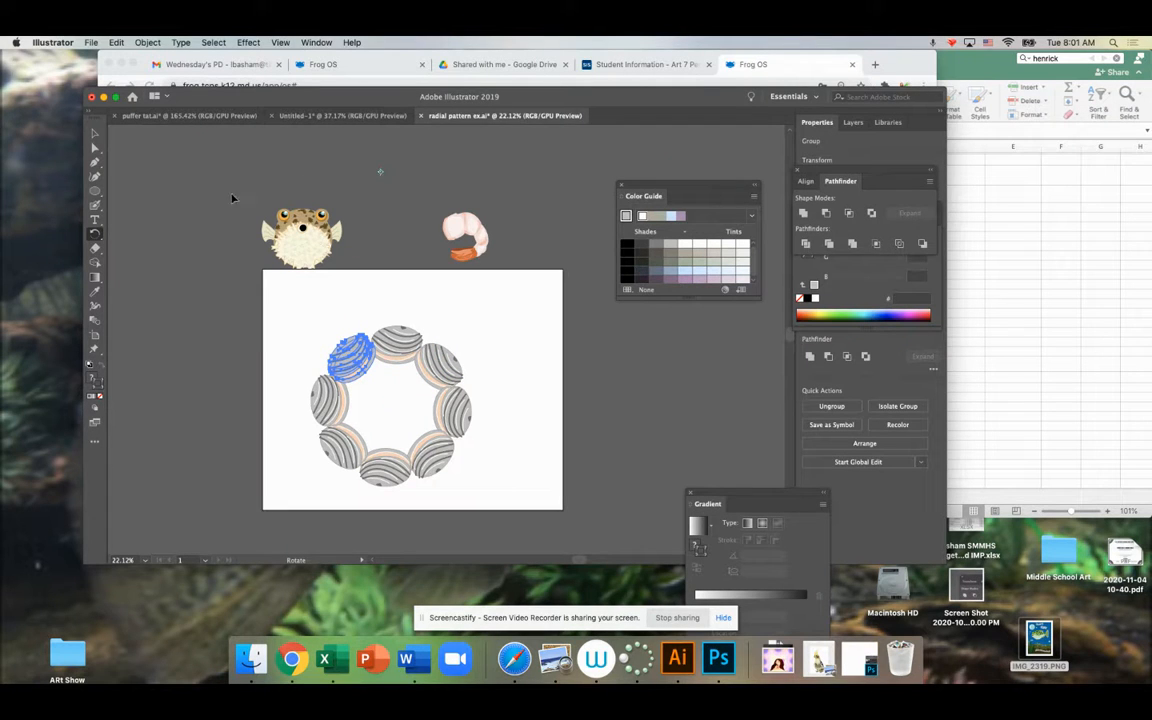
# - Select all eight shells of the ring and group them into one object
pyautogui.press('v')
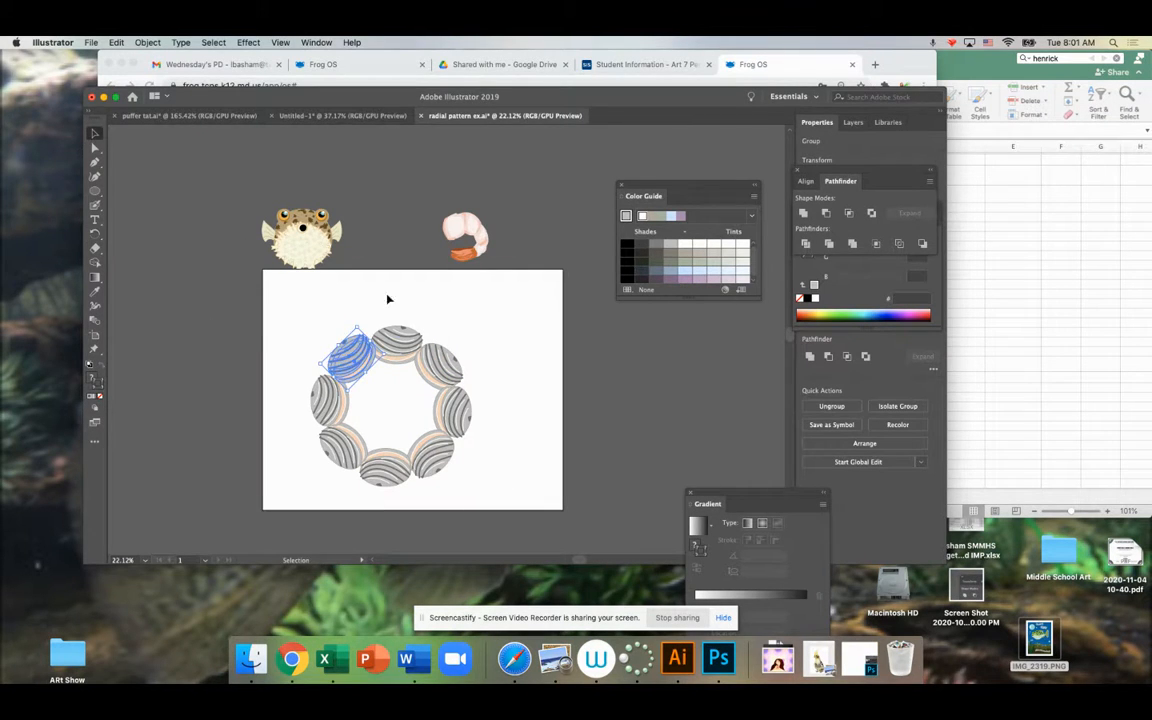
pyautogui.click(295, 294)
pyautogui.moveTo(272, 290); pyautogui.dragTo(491, 488)
pyautogui.press('a')
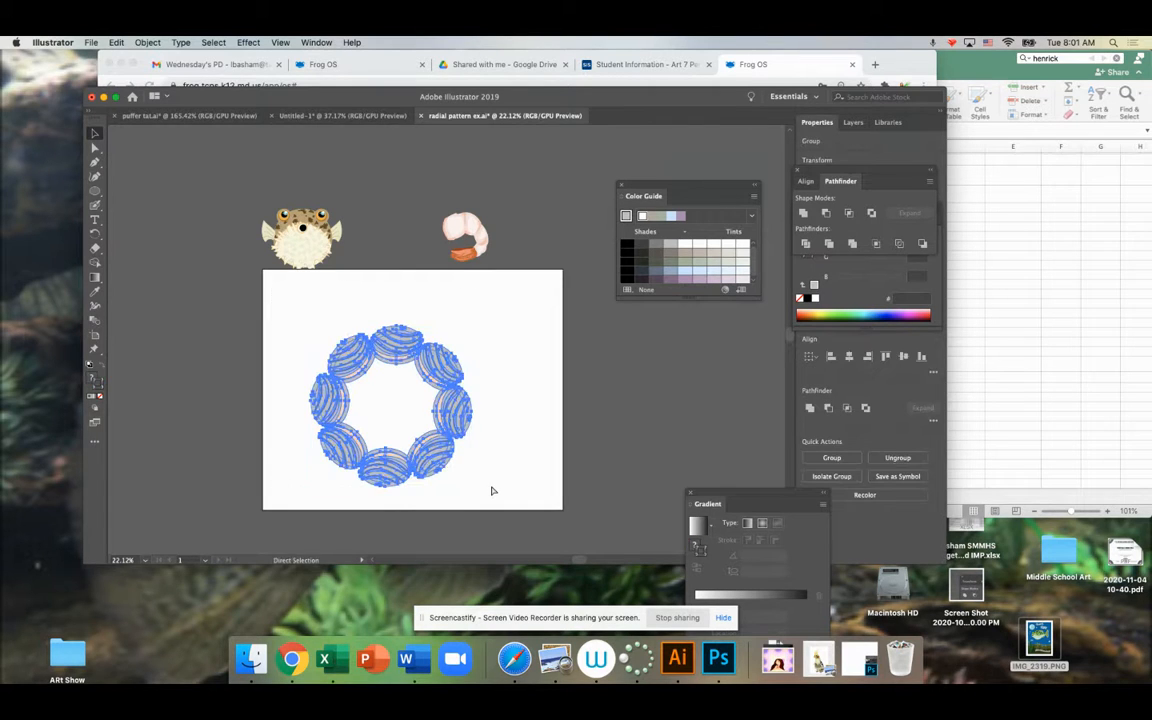
pyautogui.press('v')
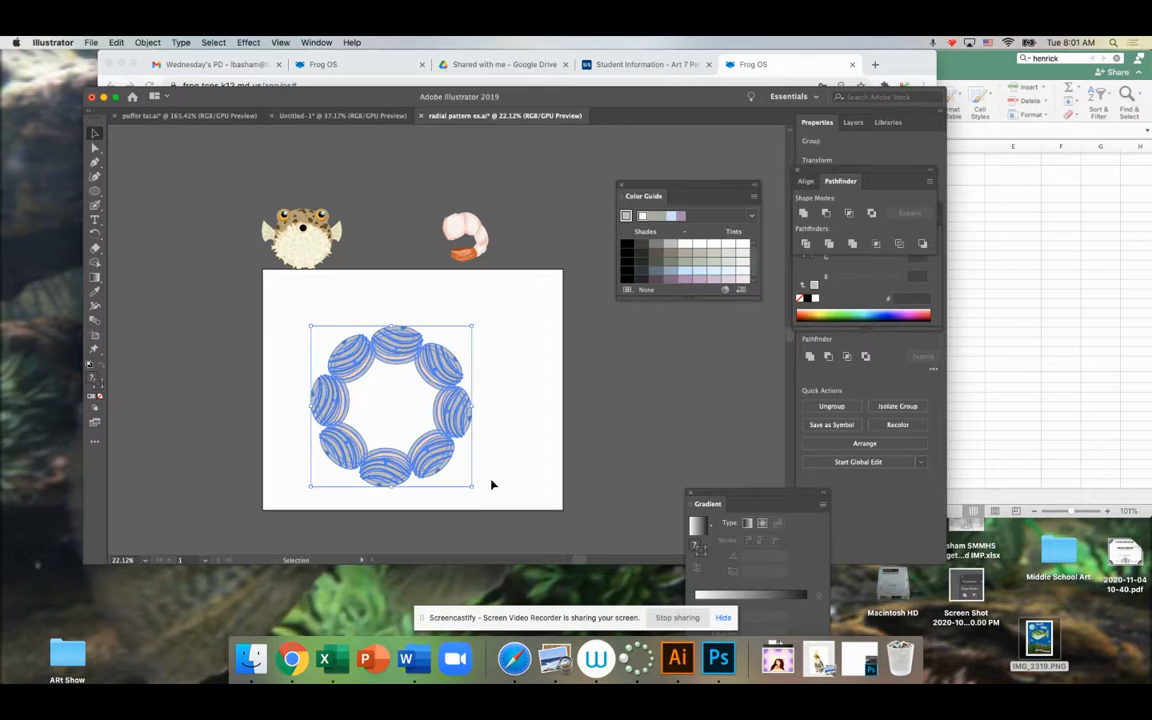
pyautogui.click(198, 305)
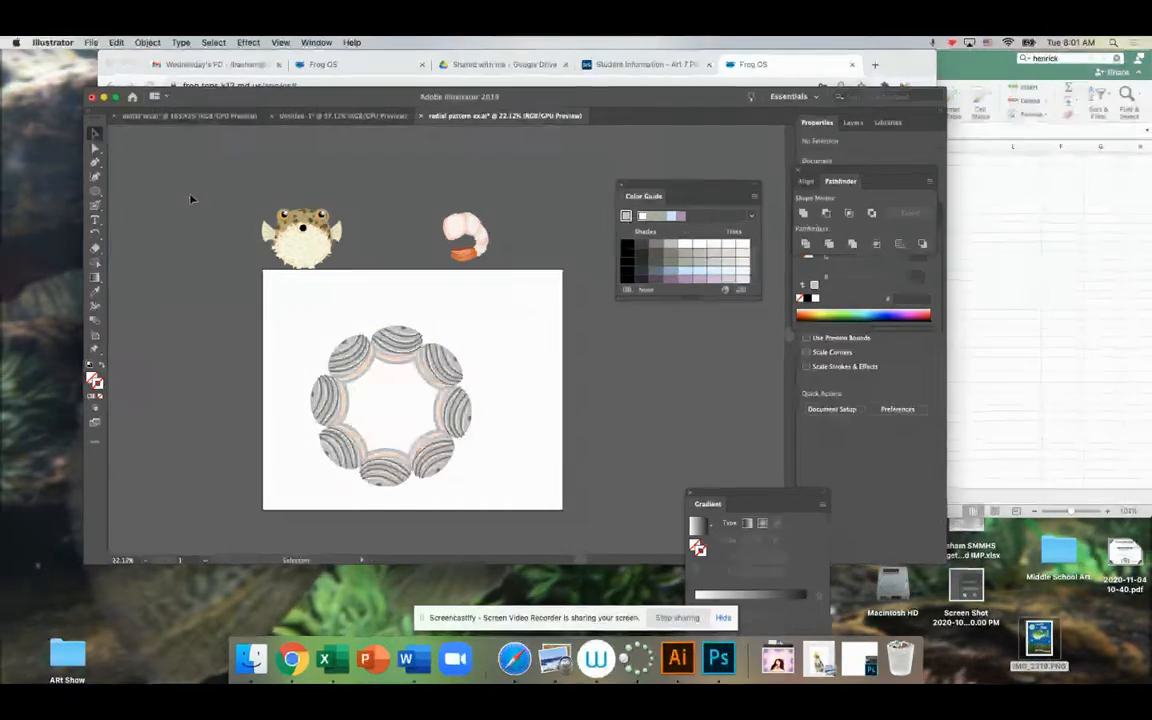
pyautogui.press('a')
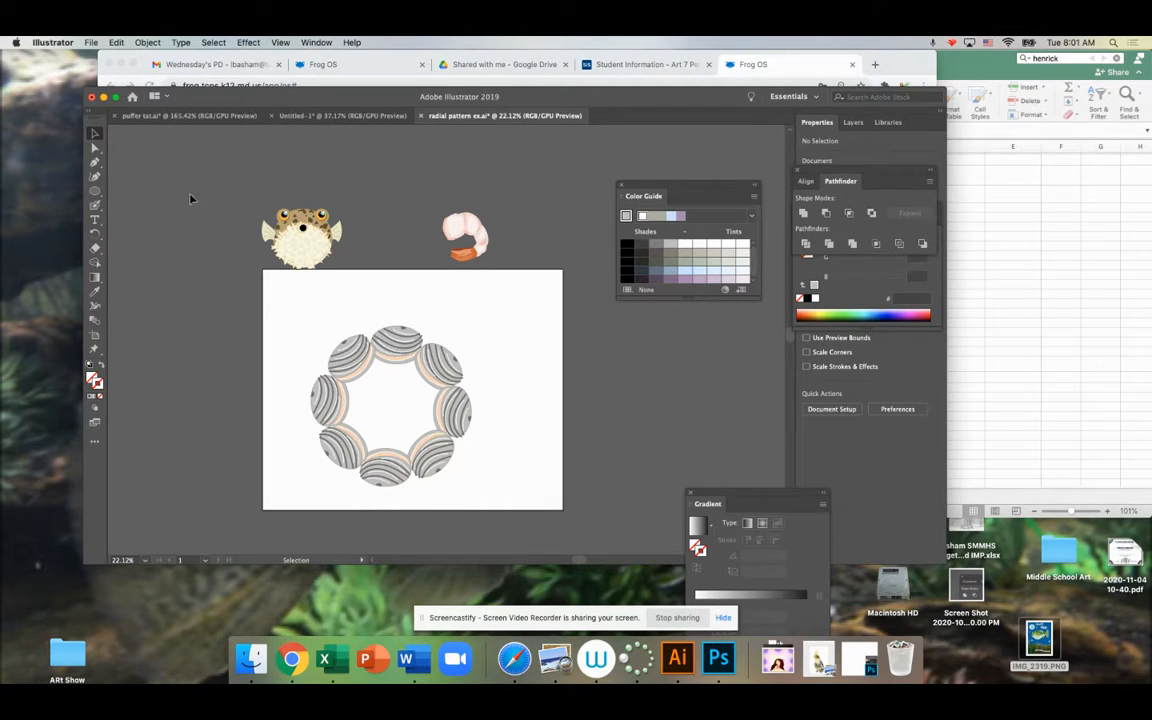
pyautogui.press('super+t')
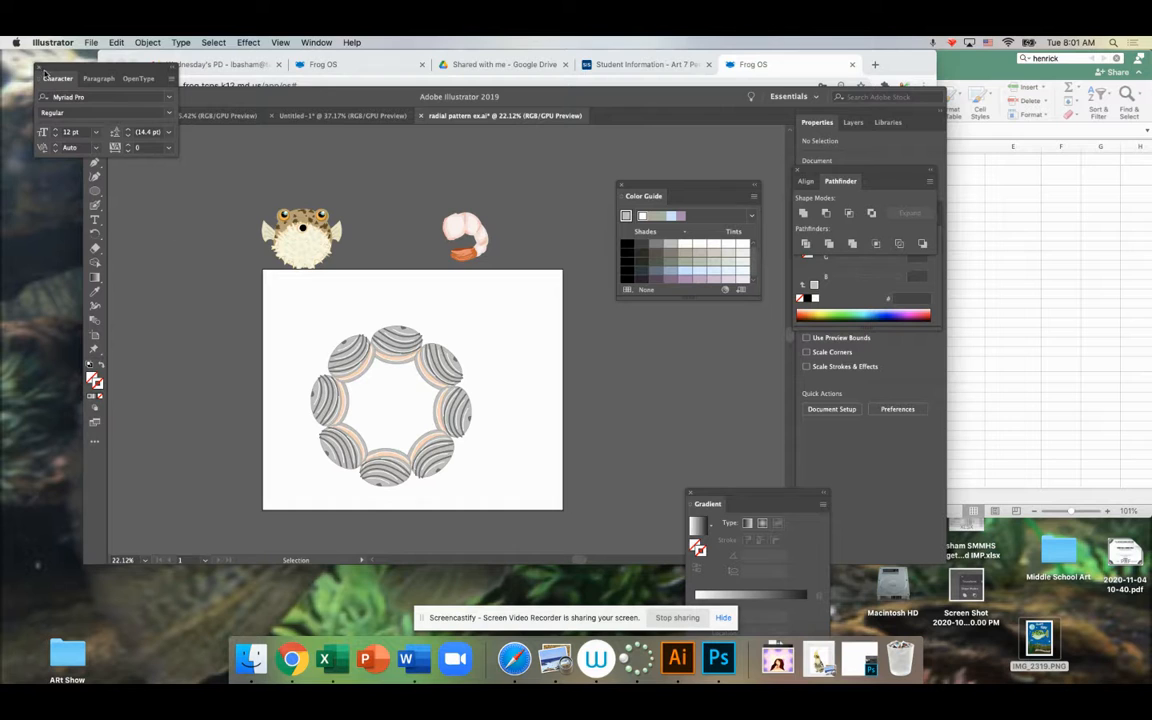
pyautogui.click(37, 70)
pyautogui.click(148, 42)
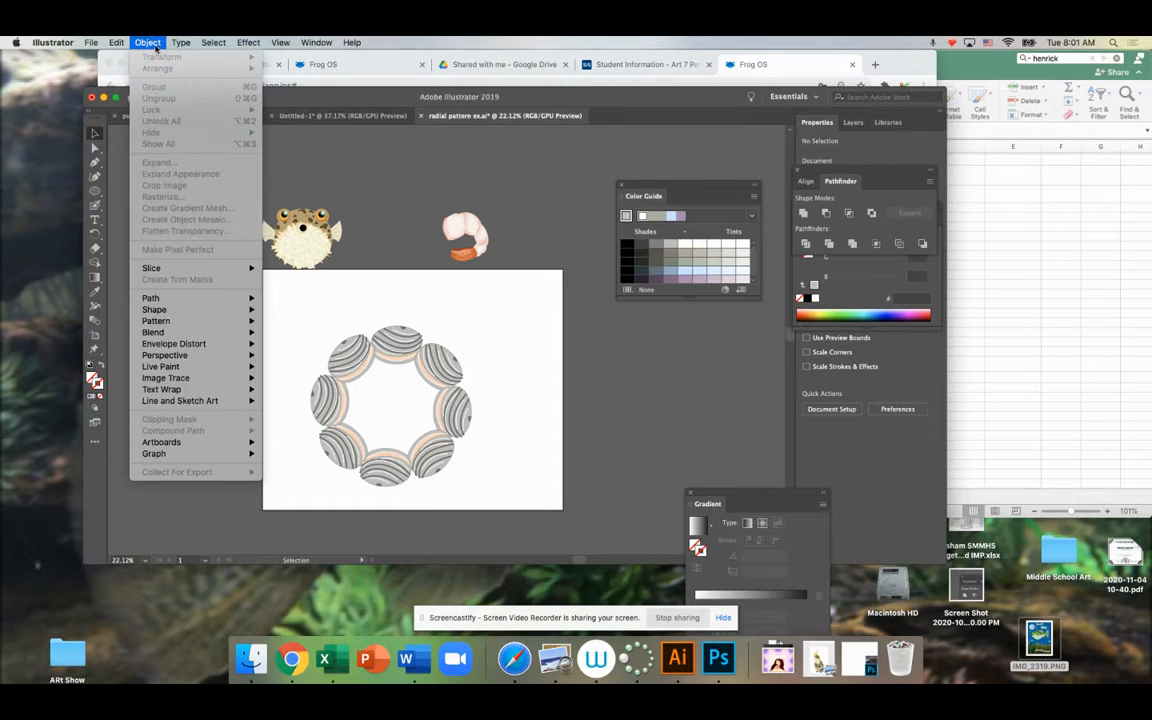
pyautogui.click(280, 311)
# - Scale the grouped shell ring down proportionally and move it to the middle of the artboard
pyautogui.click(355, 368)
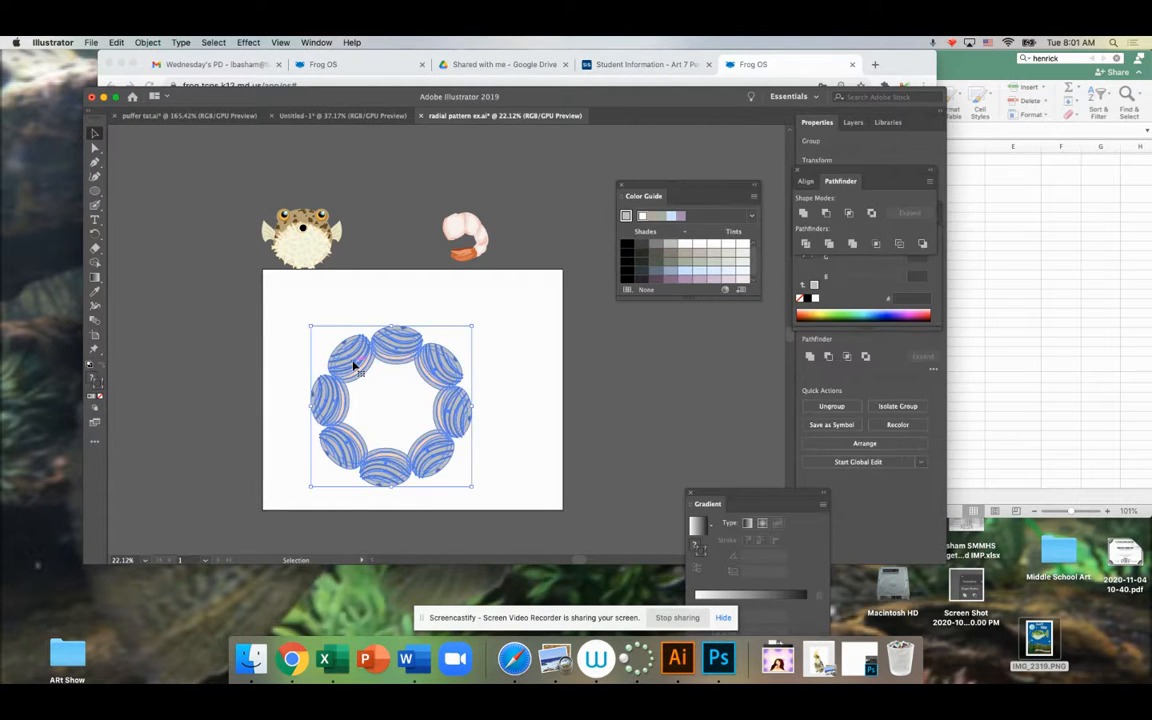
pyautogui.moveTo(470, 324); pyautogui.dragTo(438, 379)
pyautogui.click(437, 333)
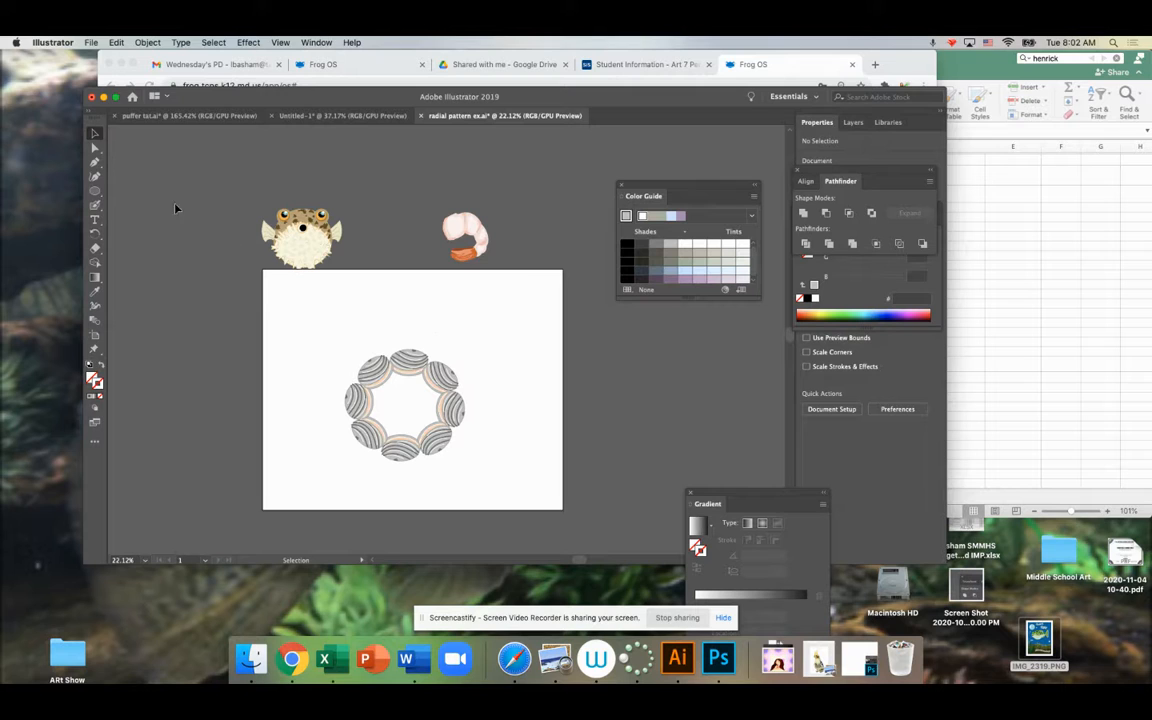
# - Try placing the shrimp on the artboard above the shell ring, and undo the move
pyautogui.moveTo(482, 241); pyautogui.dragTo(463, 322)
pyautogui.click(525, 352)
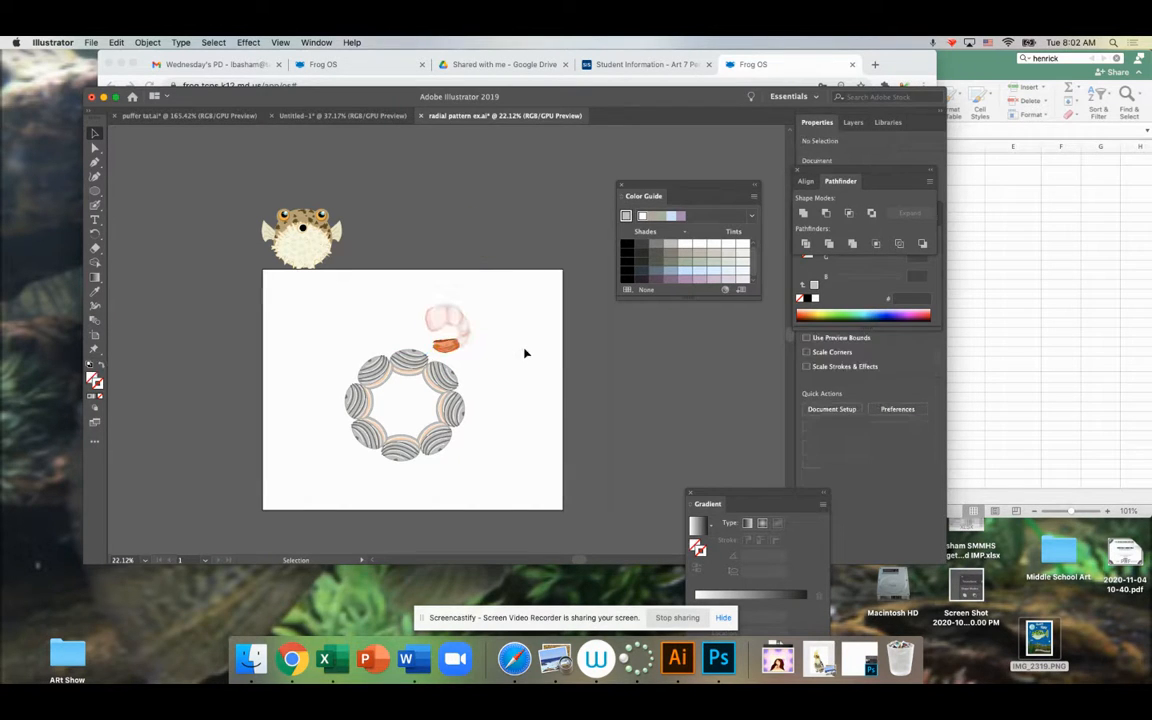
pyautogui.click(95, 233)
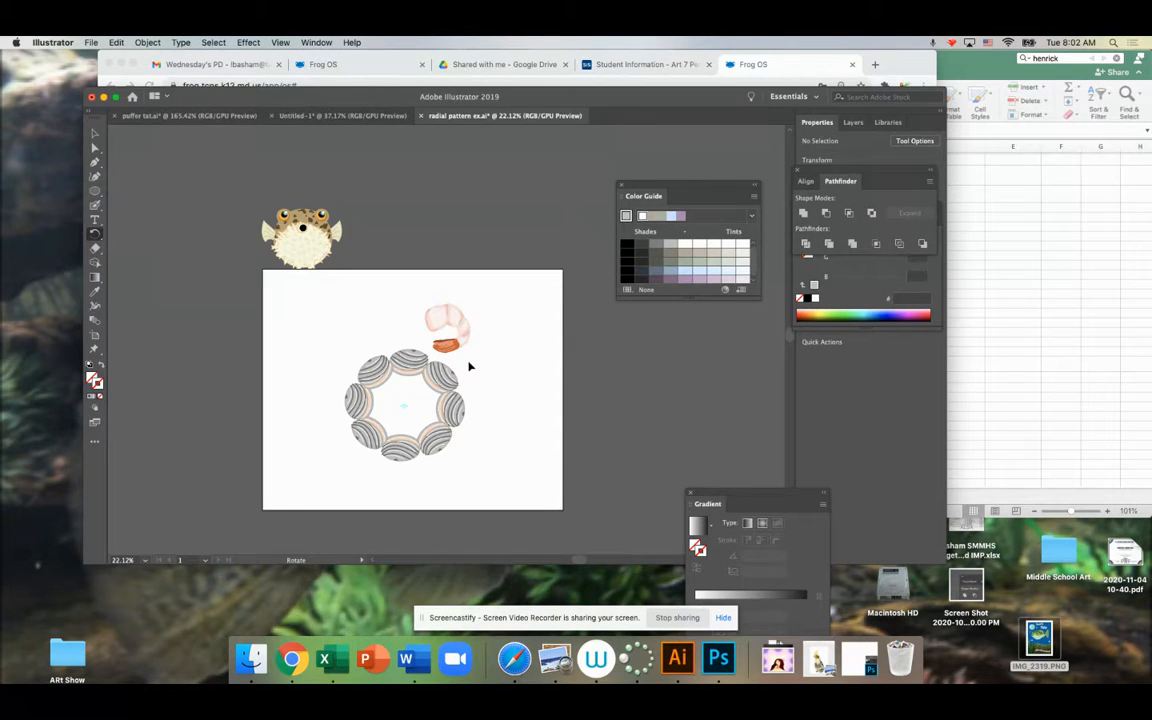
pyautogui.press('super+z')
pyautogui.moveTo(463, 227); pyautogui.dragTo(451, 336)
pyautogui.press('super+z')
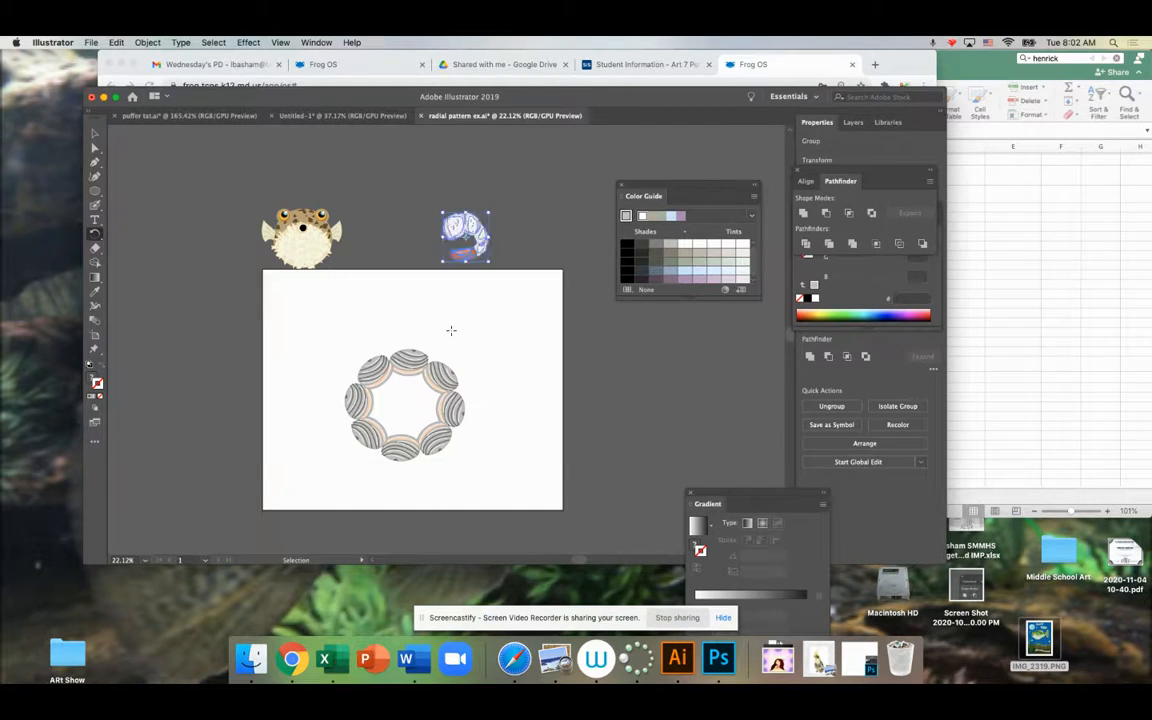
# - Undo the shell ring's move and redo it to put the ring back in the middle of the artboard
pyautogui.press('super+z')
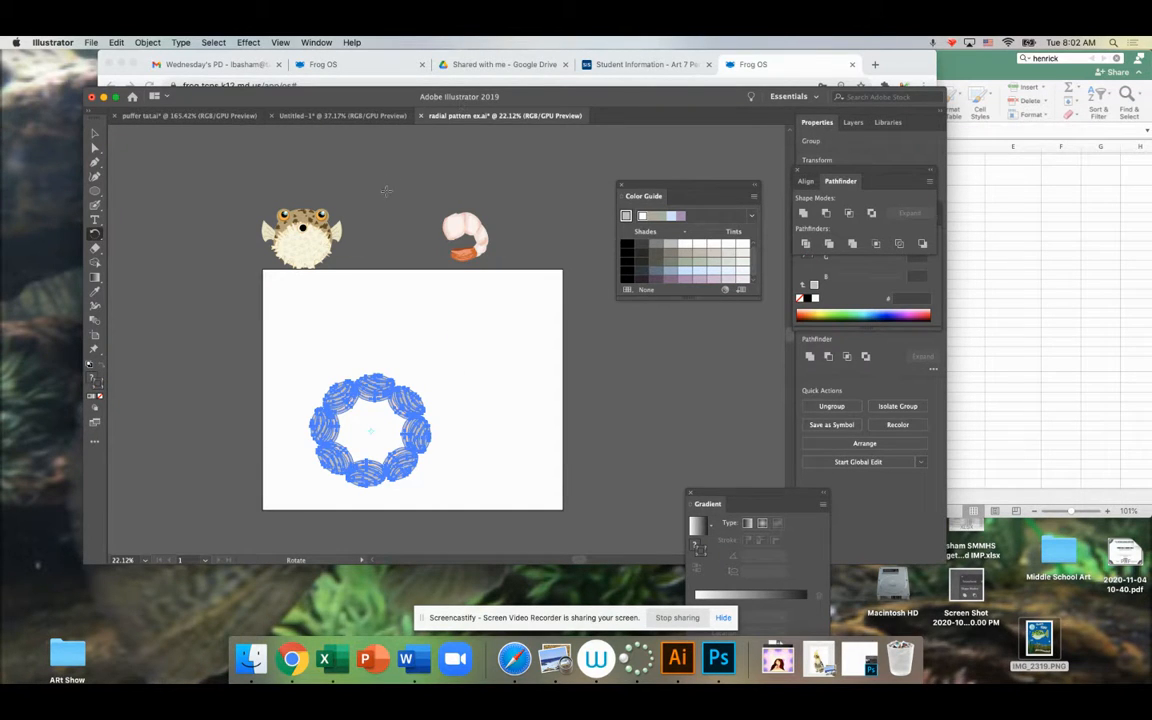
pyautogui.click(147, 42)
pyautogui.moveTo(116, 42)
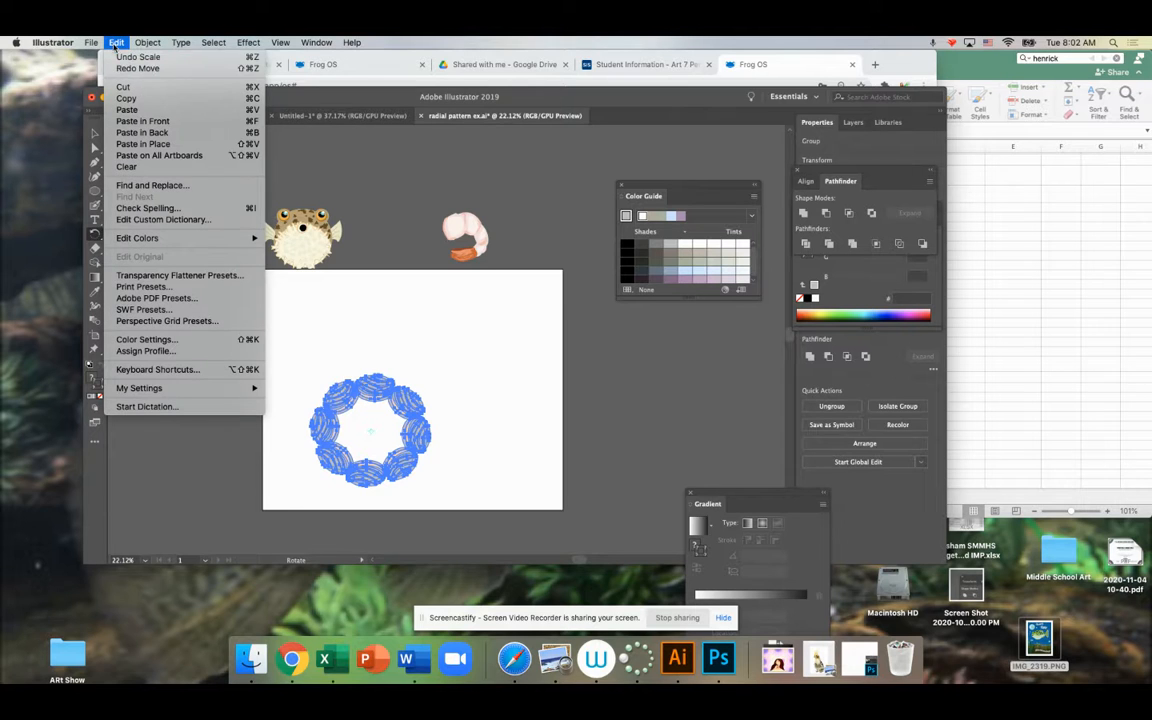
pyautogui.click(135, 68)
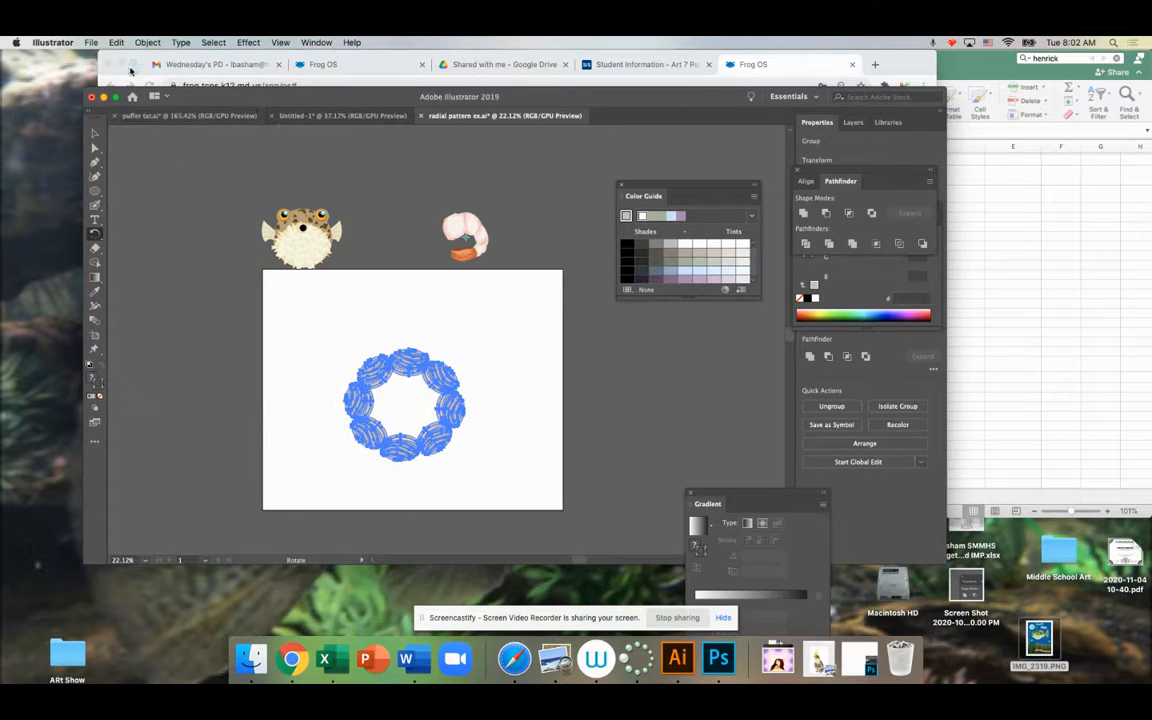
# - Select the whole shrimp and move it onto the artboard, above the upper right of the shell ring
pyautogui.press('v')
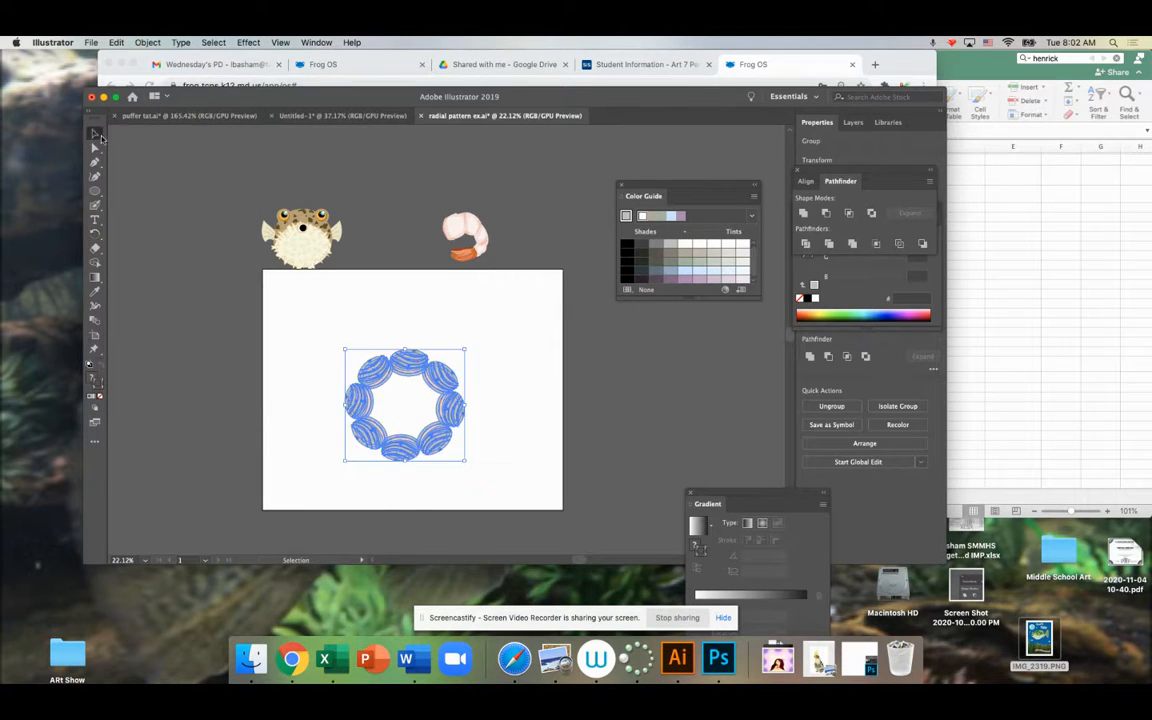
pyautogui.click(420, 210)
pyautogui.moveTo(419, 185); pyautogui.dragTo(505, 280)
pyautogui.moveTo(481, 231); pyautogui.dragTo(470, 318)
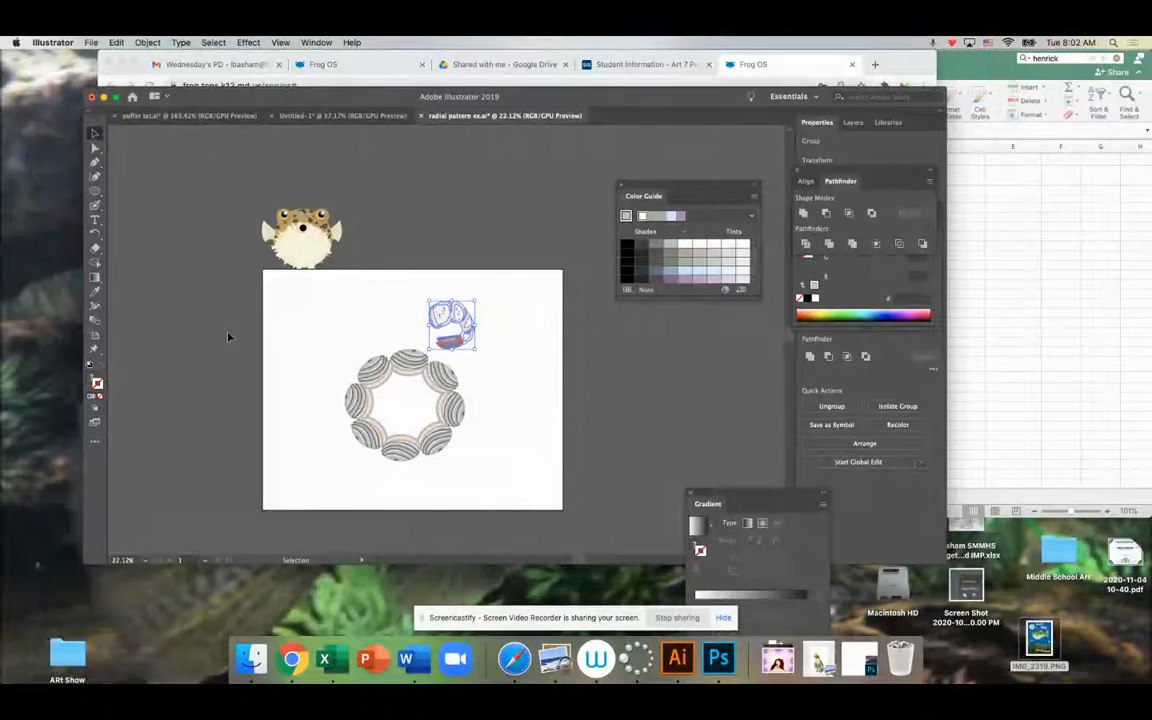
# - Try a ring of shrimp by rotating a copy about the shell ring's centre and repeating the transformation eight times
pyautogui.click(95, 231)
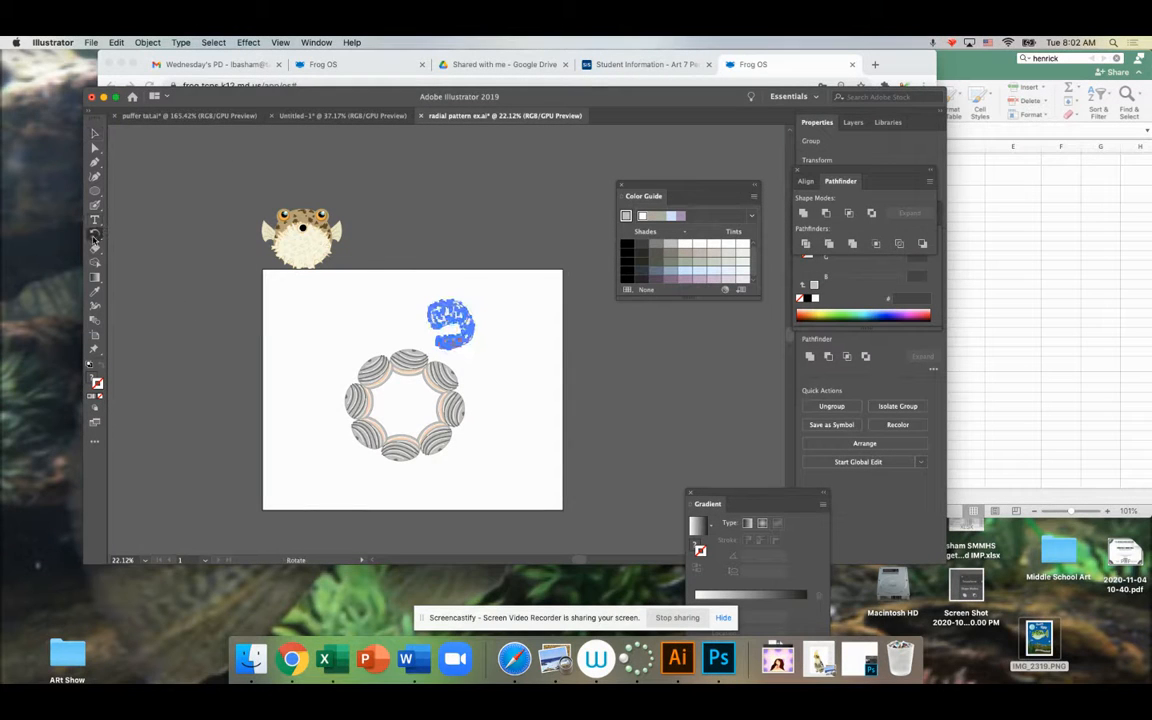
pyautogui.click(402, 407)
pyautogui.moveTo(463, 322); pyautogui.dragTo(508, 377)
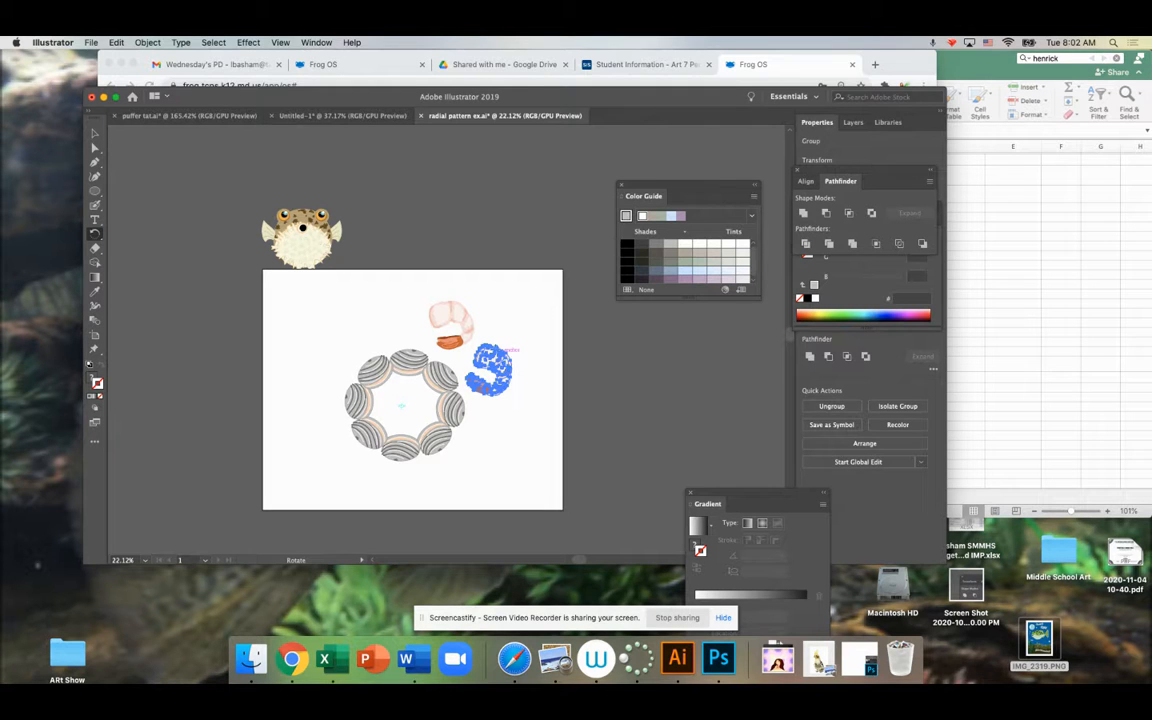
pyautogui.press('super+d')
pyautogui.press('super+d')
pyautogui.press('super+d')
pyautogui.press('super+d')
pyautogui.press('super+d')
pyautogui.press('super+d')
pyautogui.press('super+d')
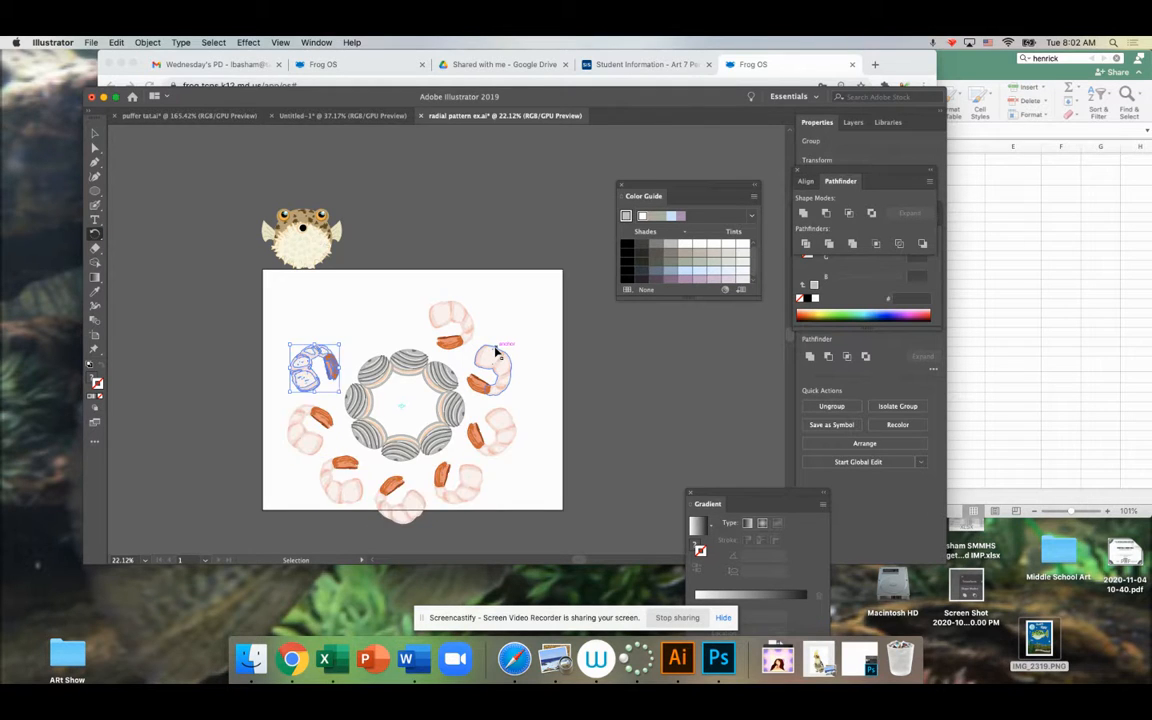
pyautogui.press('super+d')
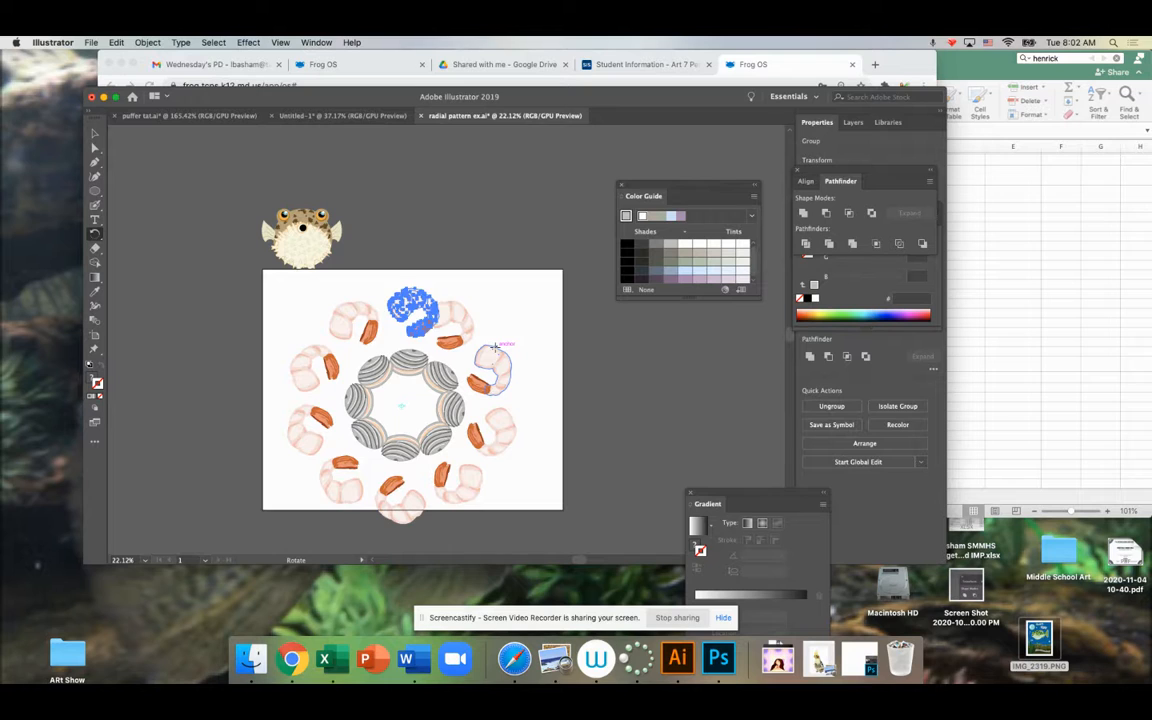
# - Undo the shrimp ring and the shrimp's move onto the artboard
pyautogui.press('super+z')
pyautogui.press('super+z')
pyautogui.press('super+z')
pyautogui.press('super+z')
pyautogui.press('super+z')
pyautogui.press('super+z')
pyautogui.press('super+z')
pyautogui.press('super+z')
pyautogui.press('super+z')
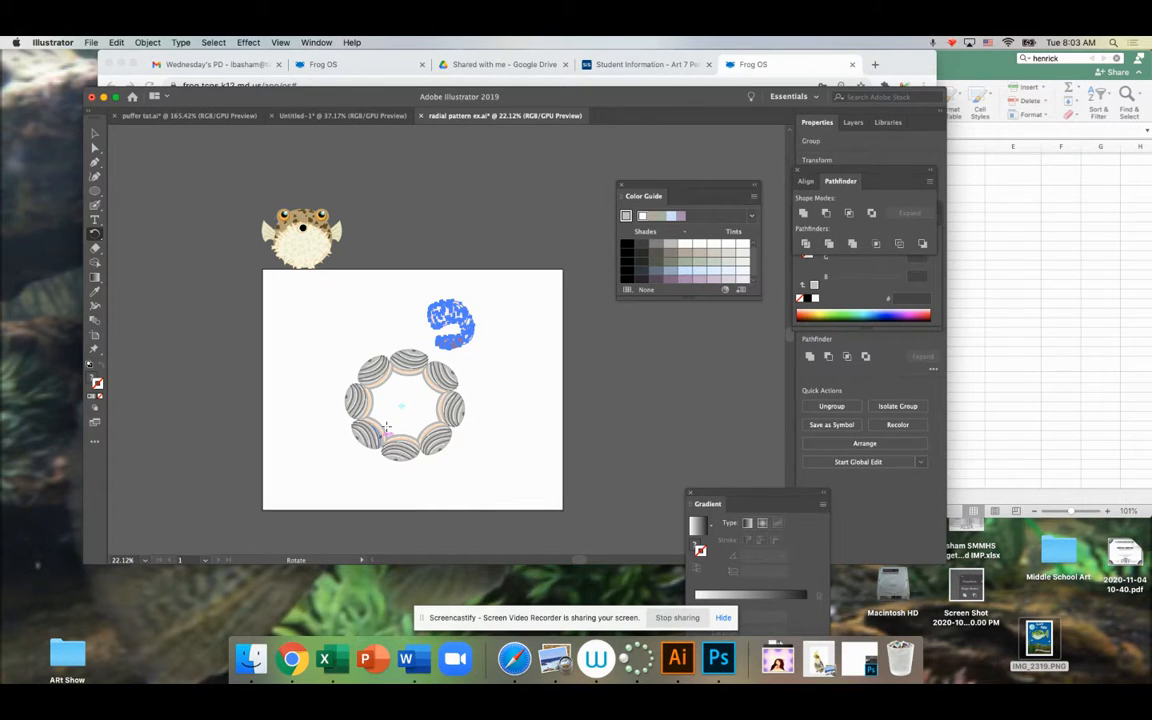
pyautogui.press('super+z')
# - Move the shrimp onto the artboard just above the shell ring and scale it slightly smaller
pyautogui.click(94, 133)
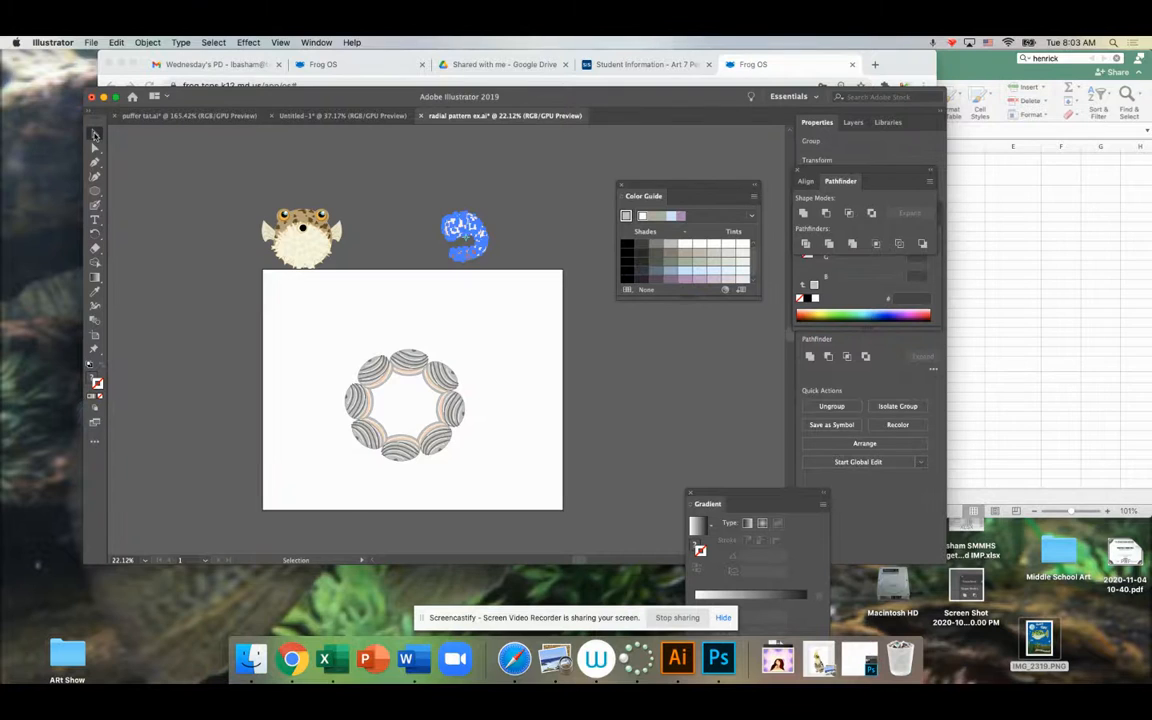
pyautogui.moveTo(478, 238); pyautogui.dragTo(453, 307)
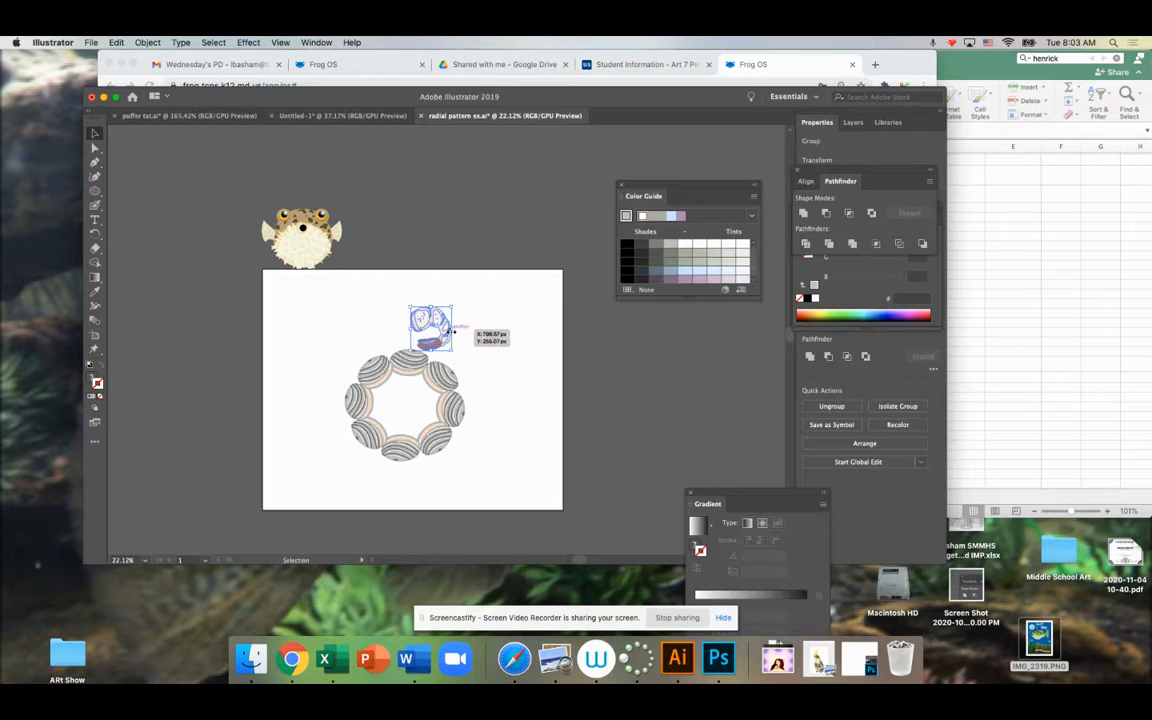
# - Try rotating the shrimp about the shell ring's centre, undo it, and cancel the numeric rotation
pyautogui.click(95, 232)
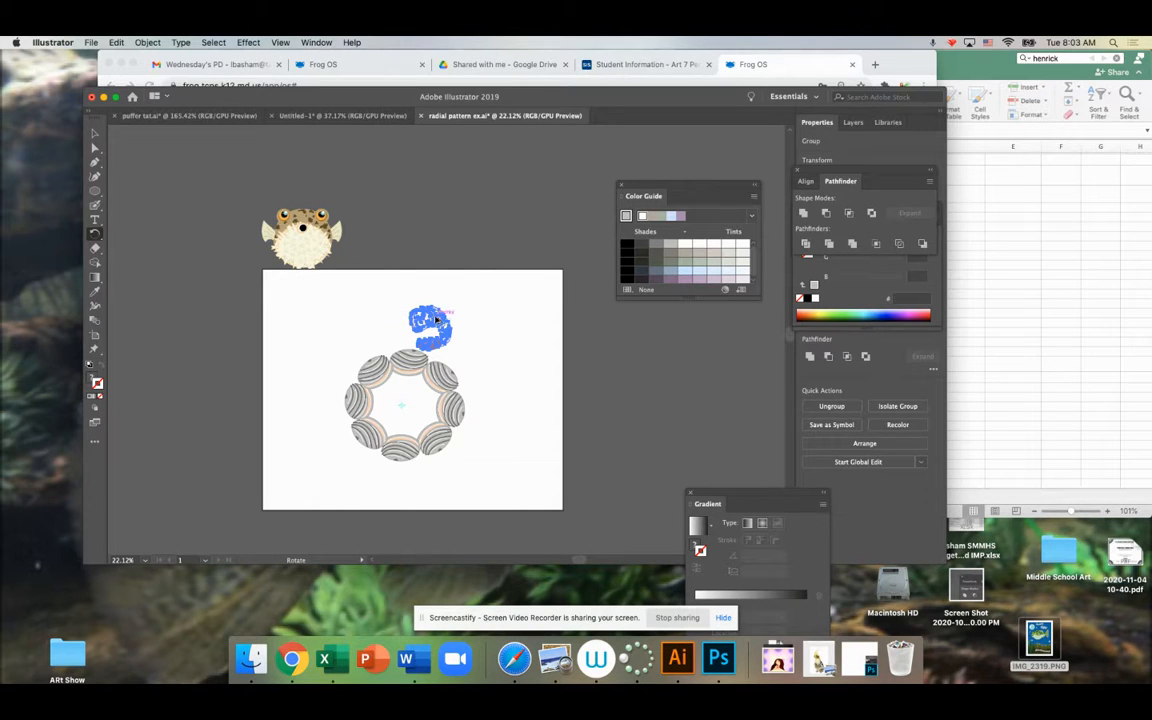
pyautogui.moveTo(436, 320); pyautogui.dragTo(466, 336)
pyautogui.press('super+z')
pyautogui.keyDown('alt'); pyautogui.click(493, 365); pyautogui.keyUp('alt')
pyautogui.click(586, 342)
# - Try rotating a copy of the shrimp clockwise to the right side of the shell ring, and undo it
pyautogui.moveTo(427, 316); pyautogui.dragTo(489, 362)
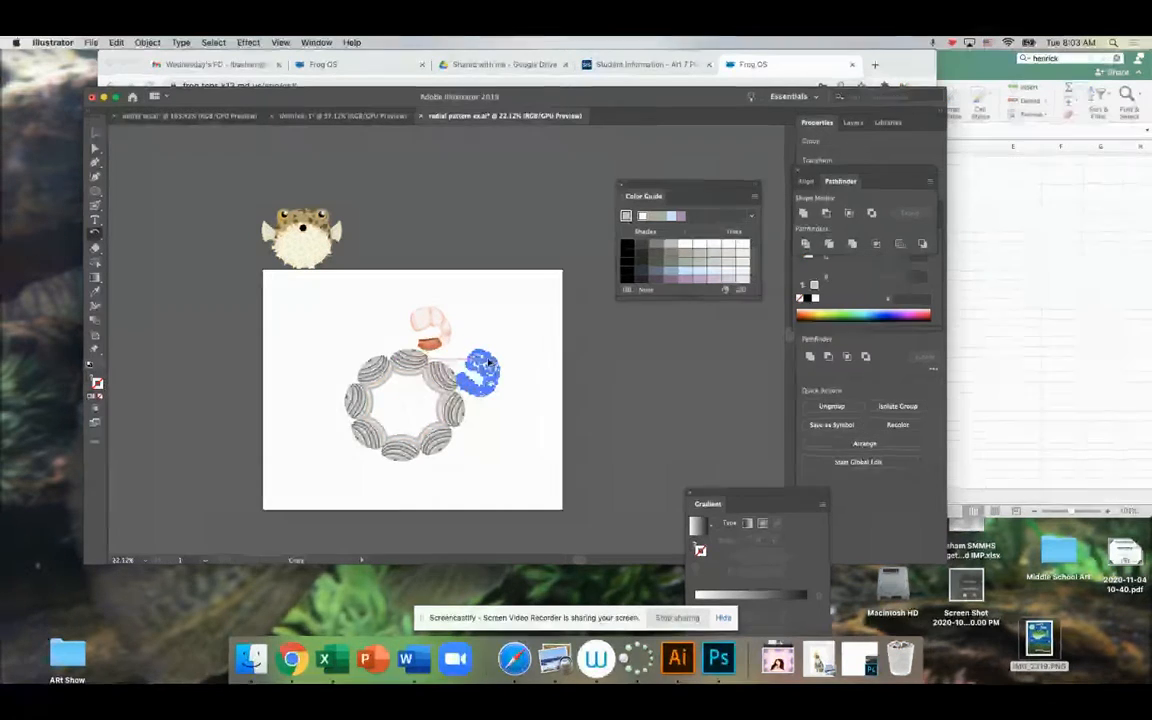
pyautogui.moveTo(489, 362); pyautogui.dragTo(488, 361)
pyautogui.press('super+z')
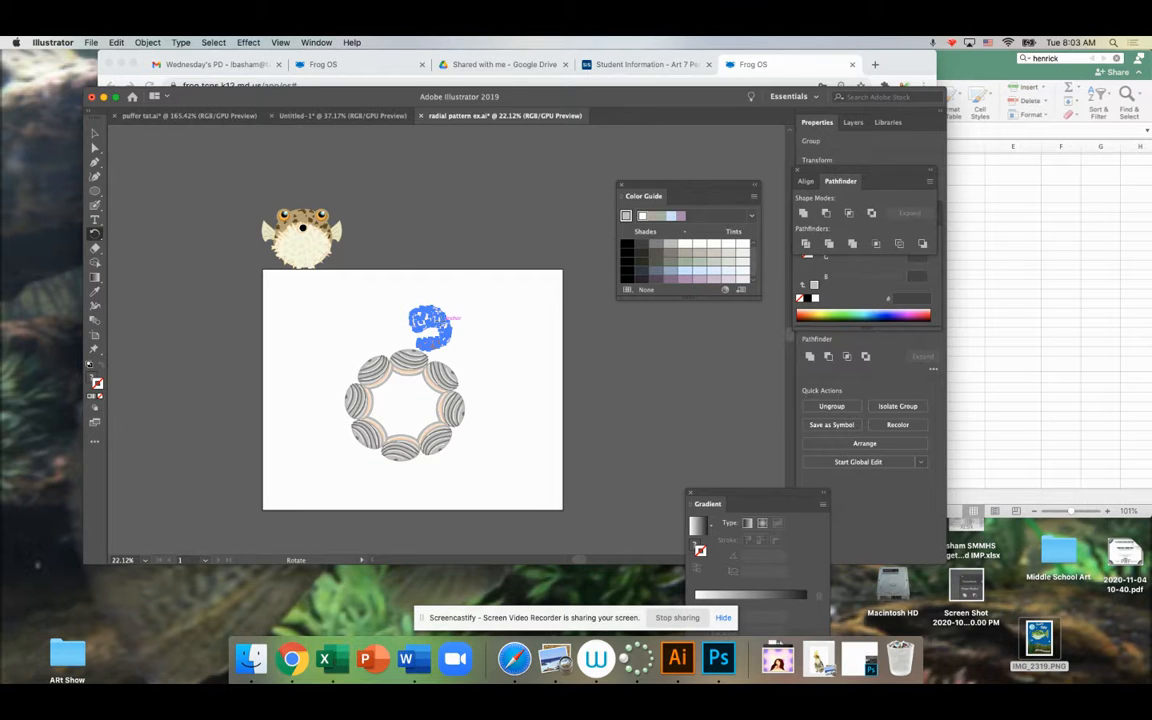
pyautogui.keyDown('alt'); pyautogui.click(453, 336); pyautogui.keyUp('alt')
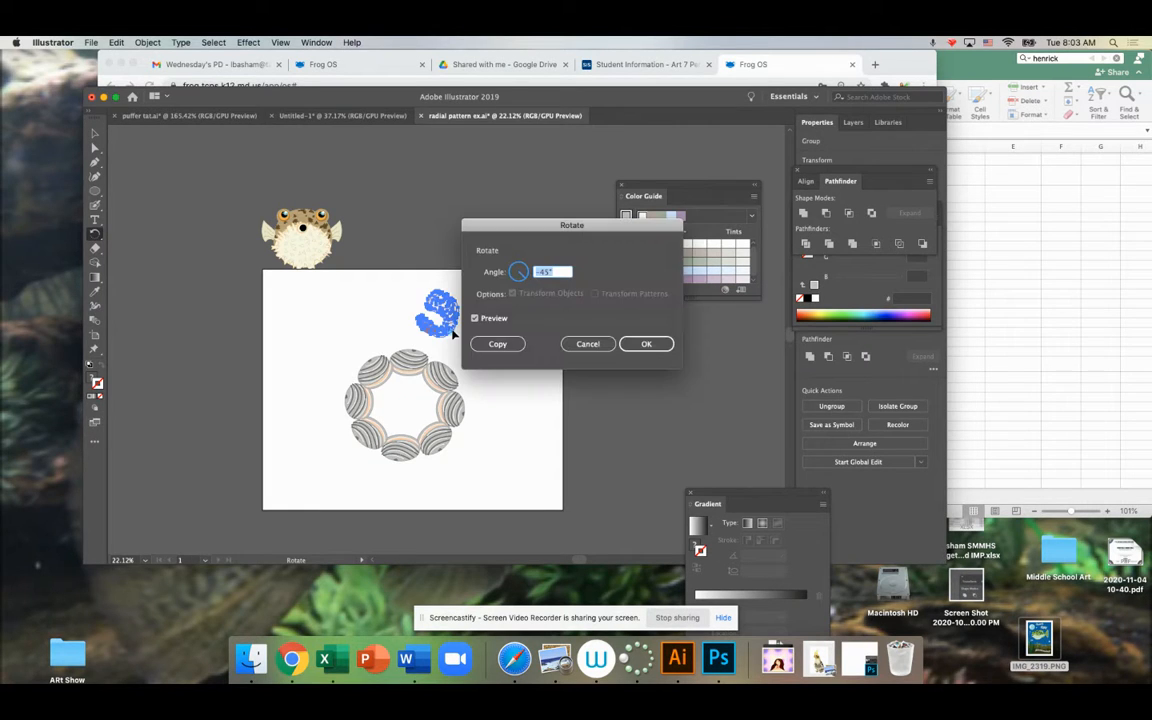
pyautogui.click(588, 344)
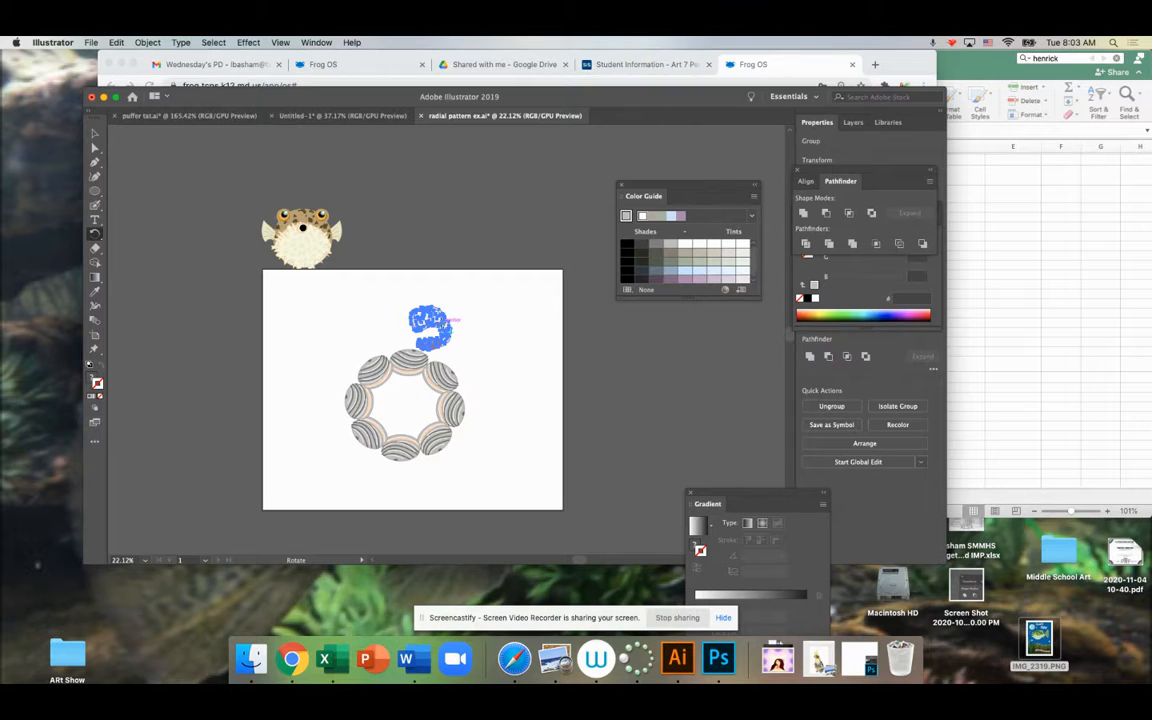
pyautogui.keyDown('alt'); pyautogui.click(485, 369); pyautogui.keyUp('alt')
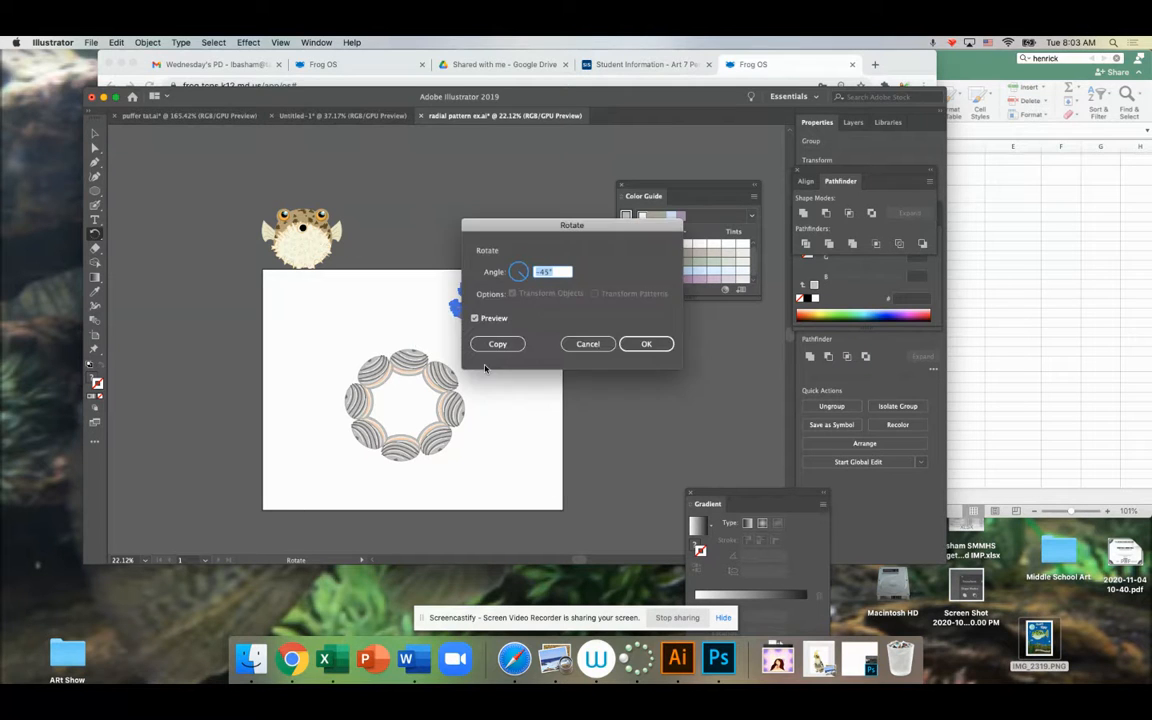
pyautogui.press('Escape')
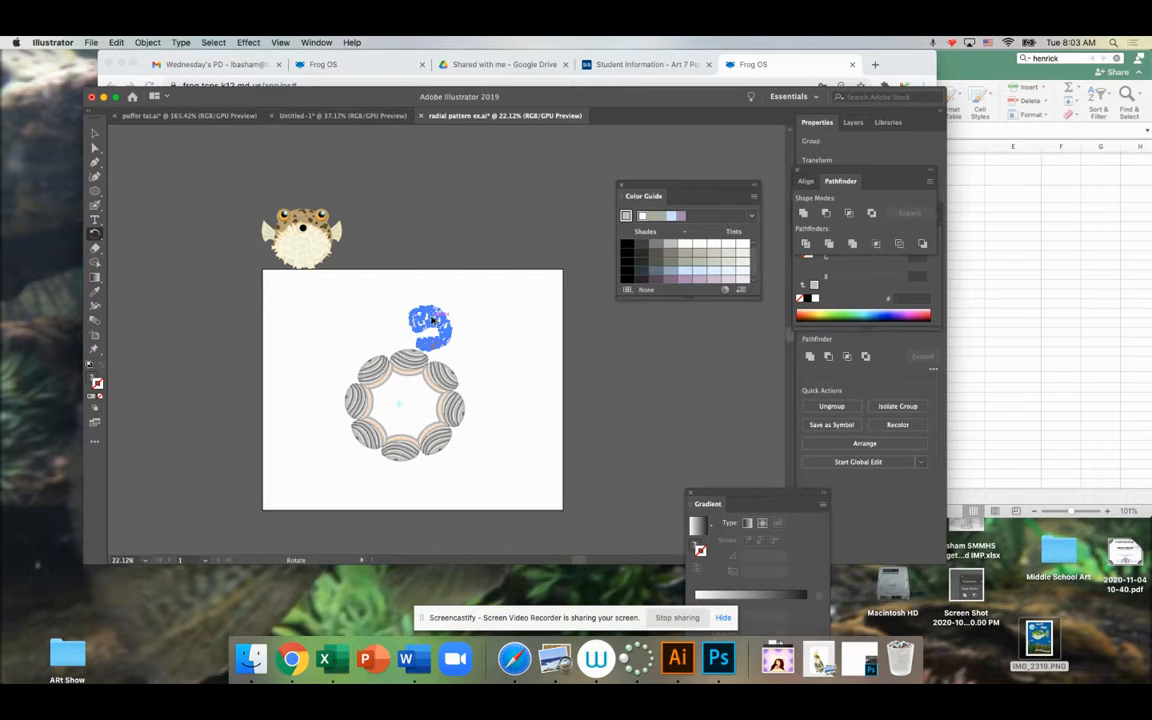
pyautogui.moveTo(433, 319)
pyautogui.mouseDown()
pyautogui.moveTo(489, 345)
pyautogui.moveTo(428, 320)
pyautogui.mouseUp()
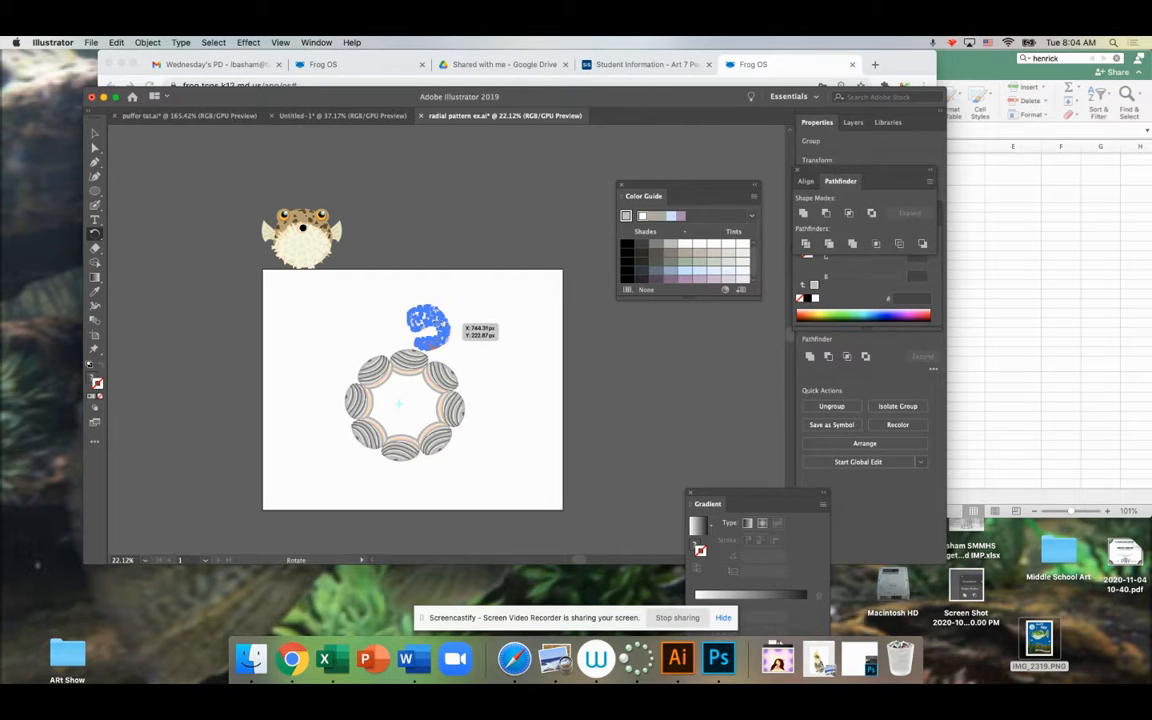
pyautogui.keyDown('alt'); pyautogui.click(482, 344); pyautogui.keyUp('alt')
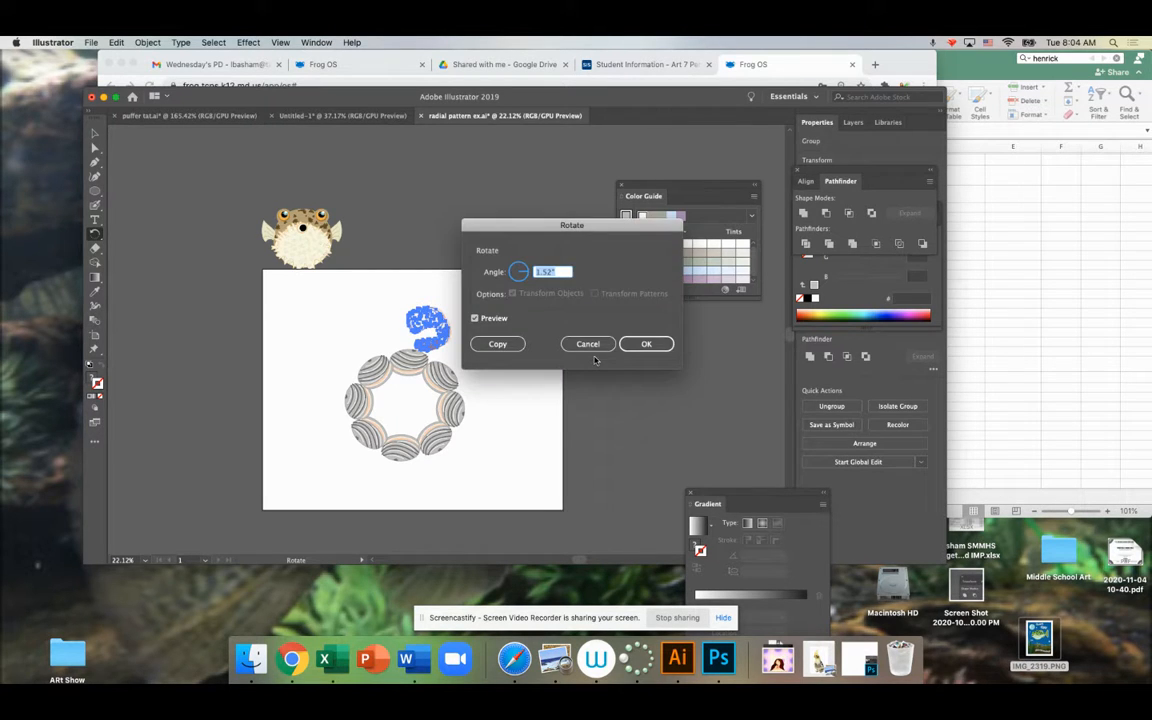
pyautogui.click(482, 344)
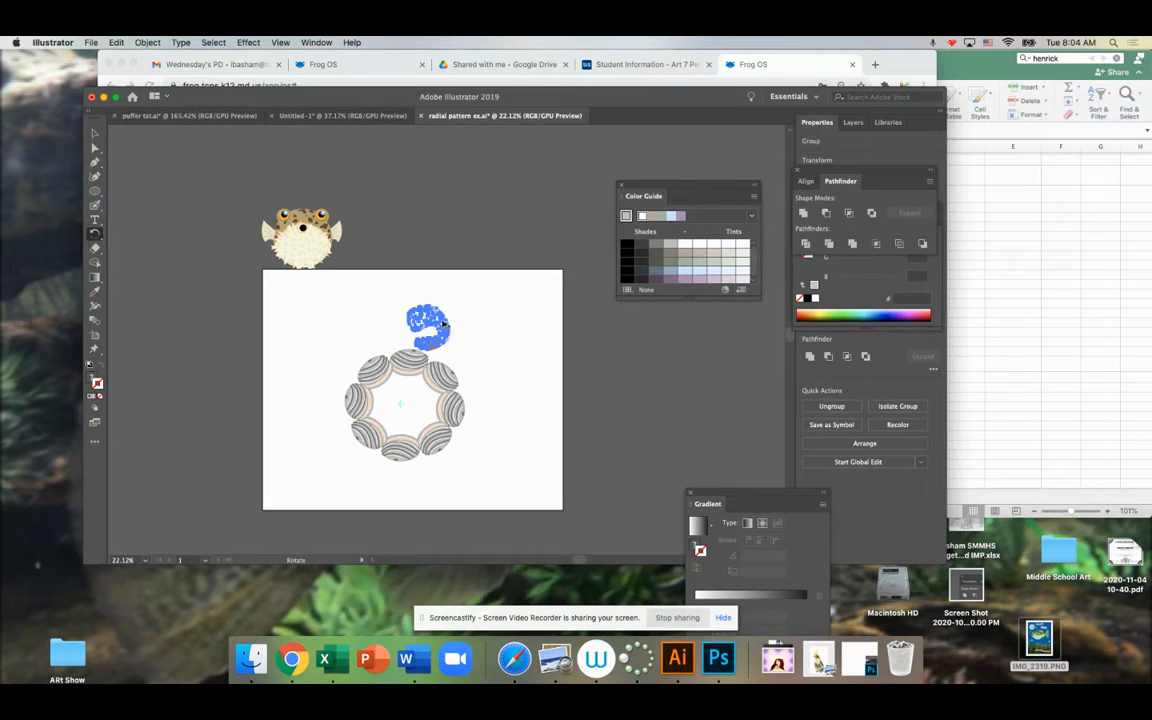
# - Rotate a copy of the shrimp clockwise about the shell ring's centre and repeat the transformation to complete a ring of eight shrimp
pyautogui.moveTo(443, 323)
pyautogui.mouseDown()
pyautogui.moveTo(500, 342)
pyautogui.moveTo(492, 347)
pyautogui.mouseUp()
pyautogui.press('super+d')
pyautogui.press('super+d')
pyautogui.press('super+d')
pyautogui.press('super+d')
pyautogui.press('super+d')
pyautogui.press('v')
pyautogui.press('super+d')
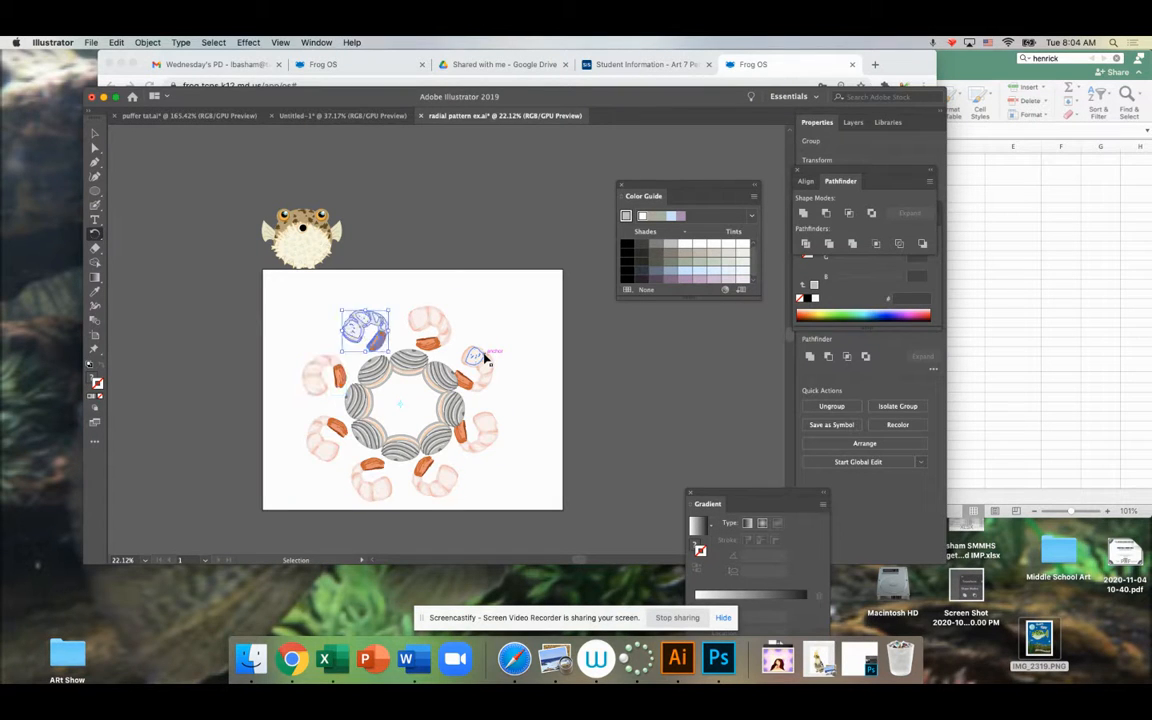
pyautogui.press('r')
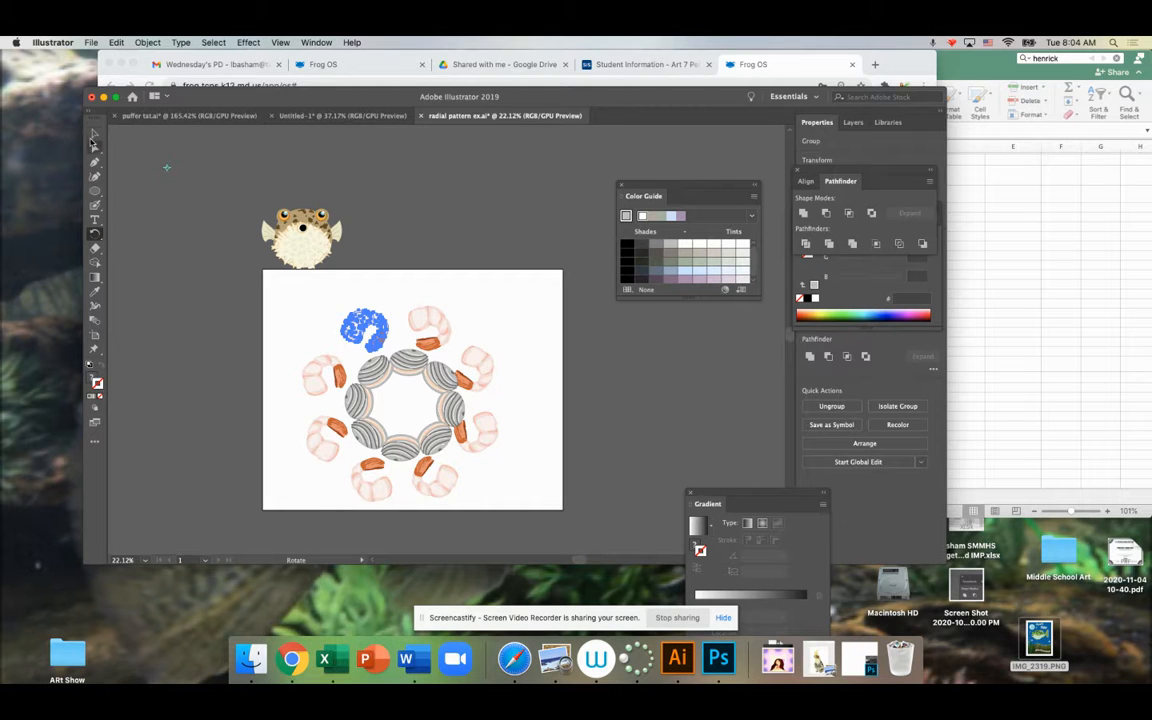
# - Select all eight shrimp around the shell ring and group them
pyautogui.click(92, 132)
pyautogui.keyDown('shift'); pyautogui.click(428, 323); pyautogui.keyUp('shift')
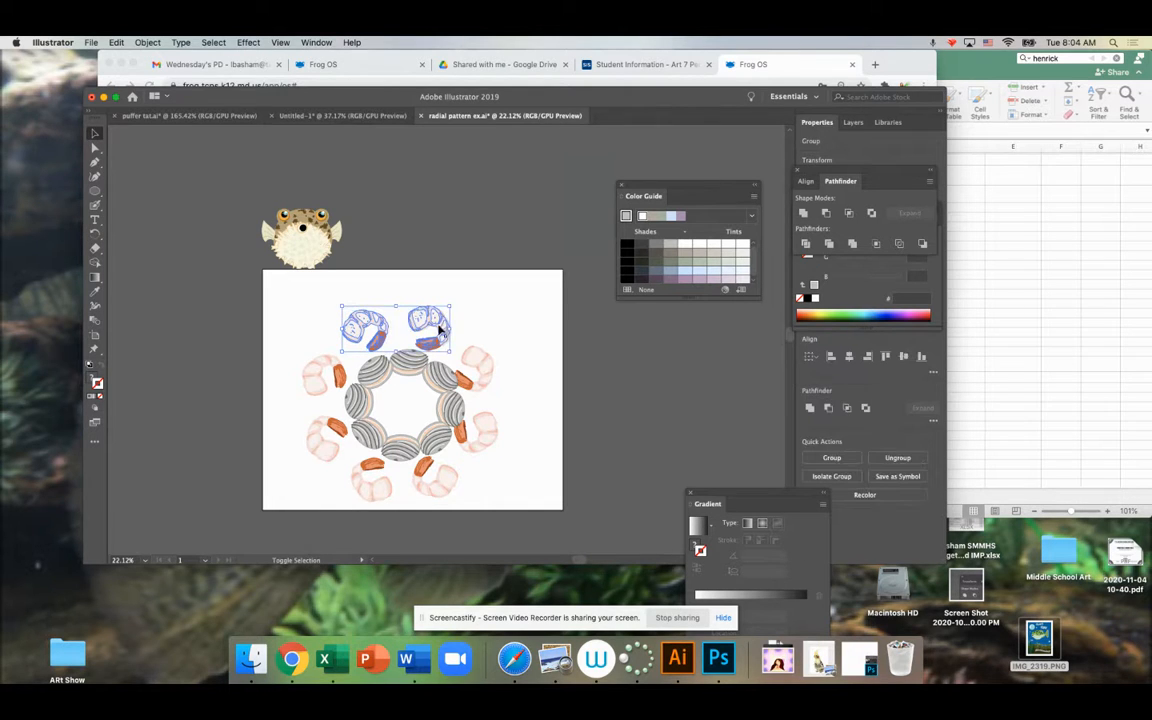
pyautogui.keyDown('shift'); pyautogui.click(475, 363); pyautogui.keyUp('shift')
pyautogui.keyDown('shift'); pyautogui.click(477, 428); pyautogui.keyUp('shift')
pyautogui.keyDown('shift'); pyautogui.click(436, 493); pyautogui.keyUp('shift')
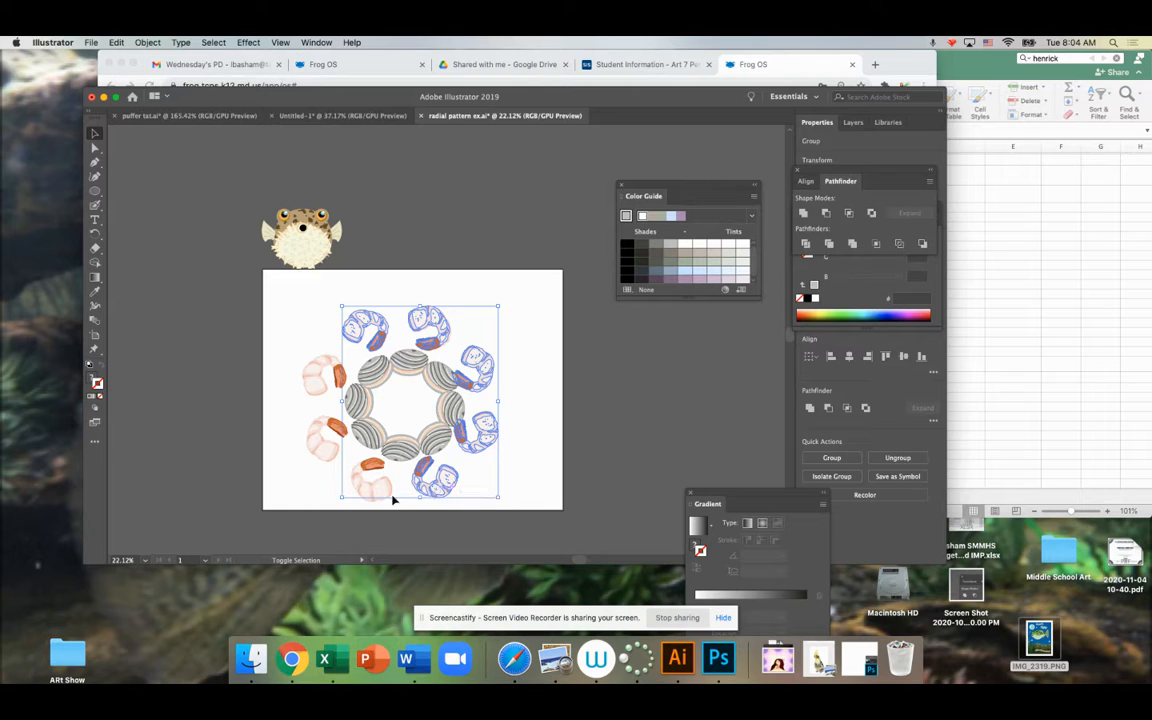
pyautogui.keyDown('shift'); pyautogui.click(372, 484); pyautogui.keyUp('shift')
pyautogui.keyDown('shift'); pyautogui.click(325, 440); pyautogui.keyUp('shift')
pyautogui.keyDown('shift'); pyautogui.click(320, 398); pyautogui.keyUp('shift')
pyautogui.press('a')
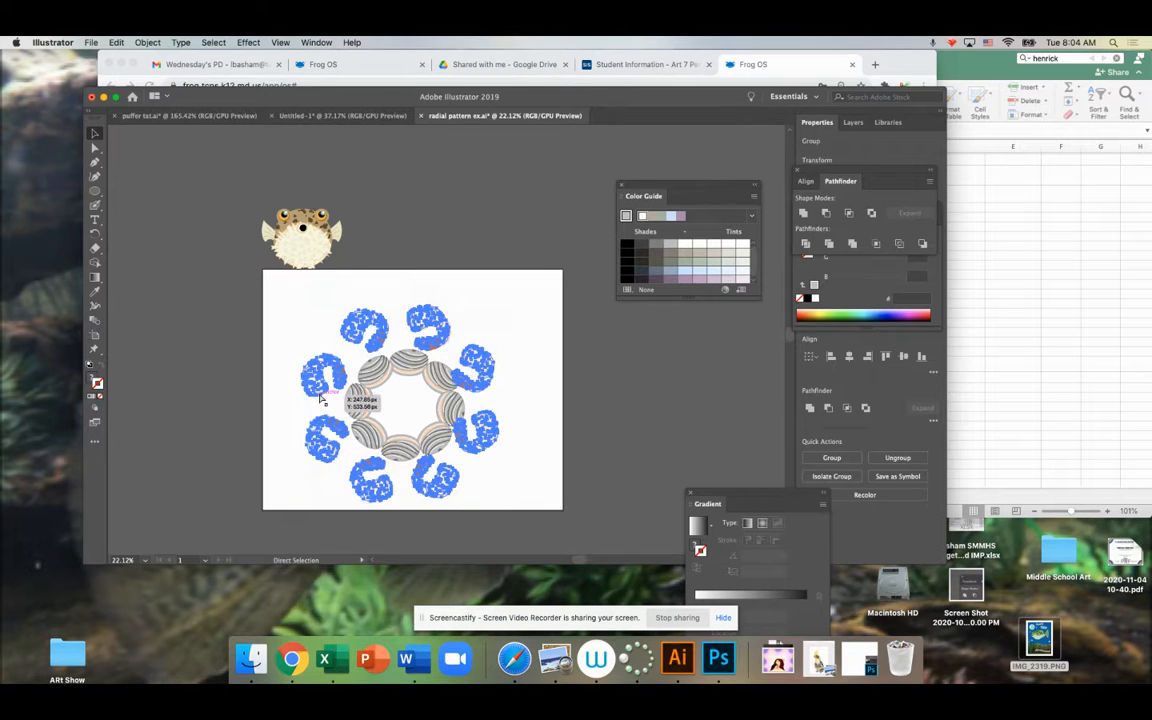
pyautogui.press('super+g')
pyautogui.press('v')
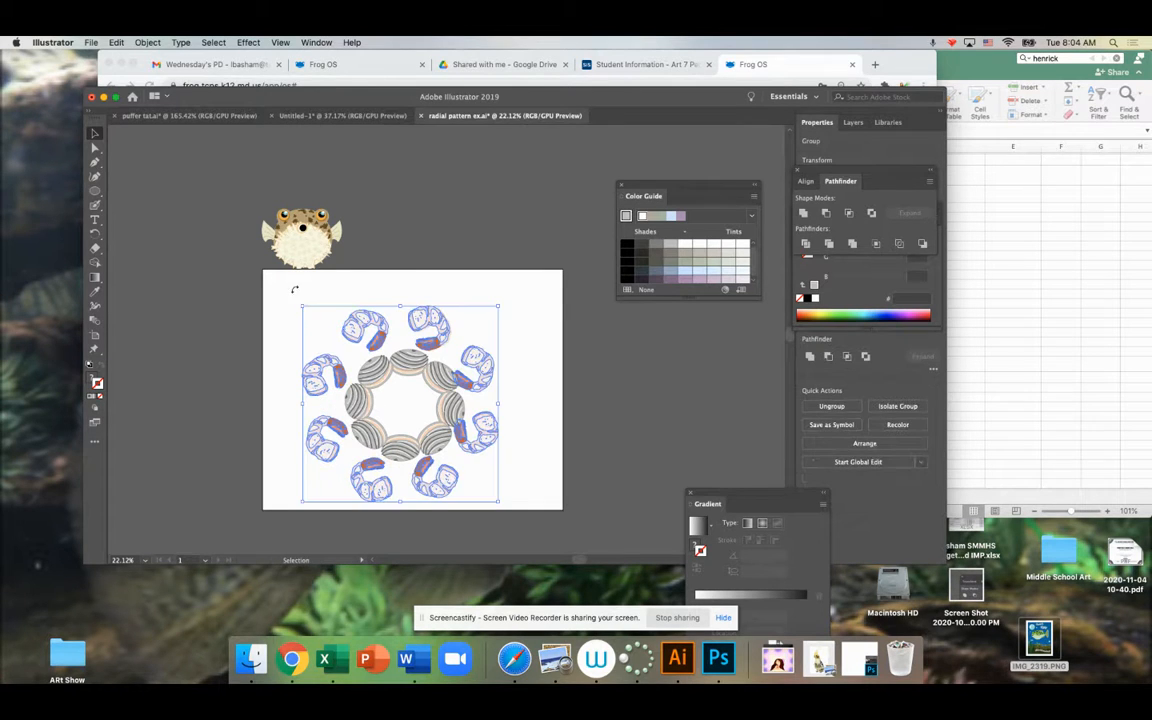
# - Scale the shell and shrimp rings down together and delete the stray single shrimp above them
pyautogui.click(375, 383)
pyautogui.keyDown('shift'); pyautogui.click(432, 318); pyautogui.keyUp('shift')
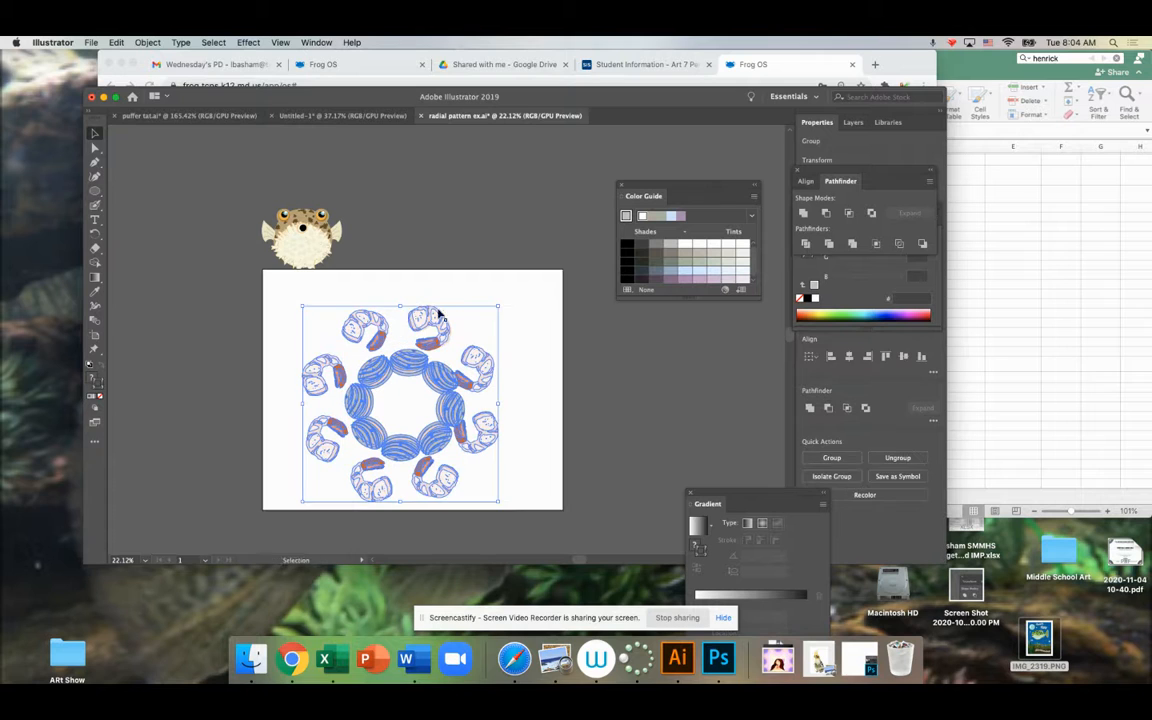
pyautogui.moveTo(499, 308); pyautogui.dragTo(465, 341)
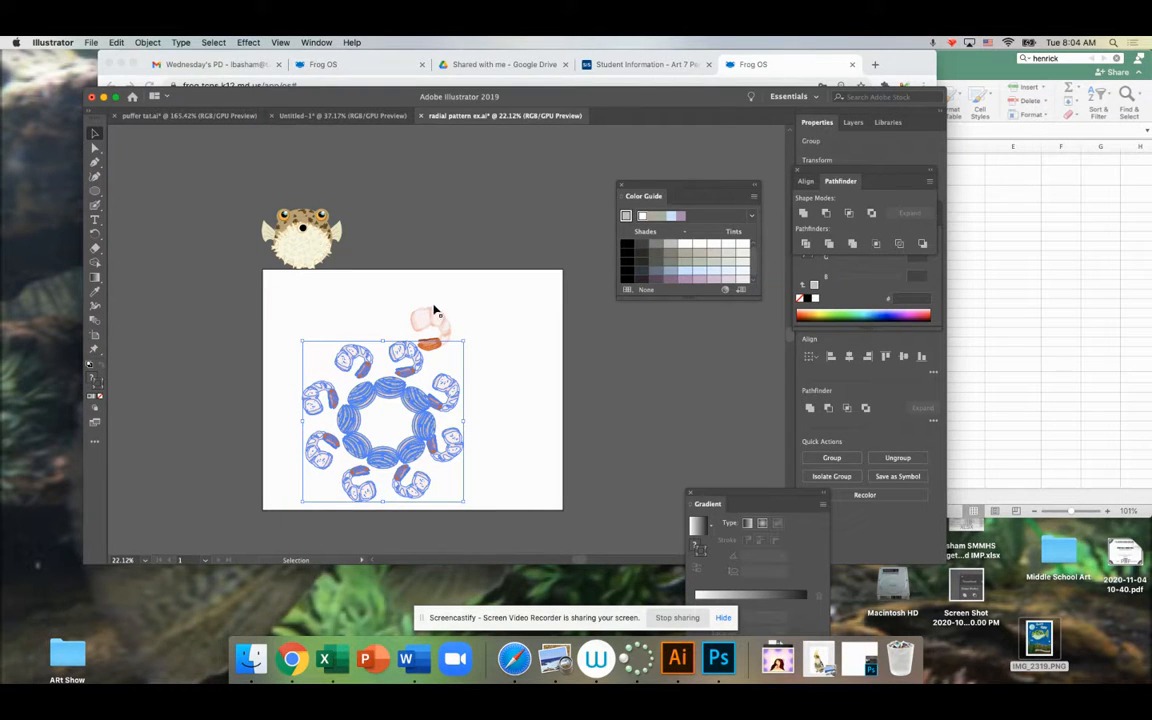
pyautogui.click(430, 318)
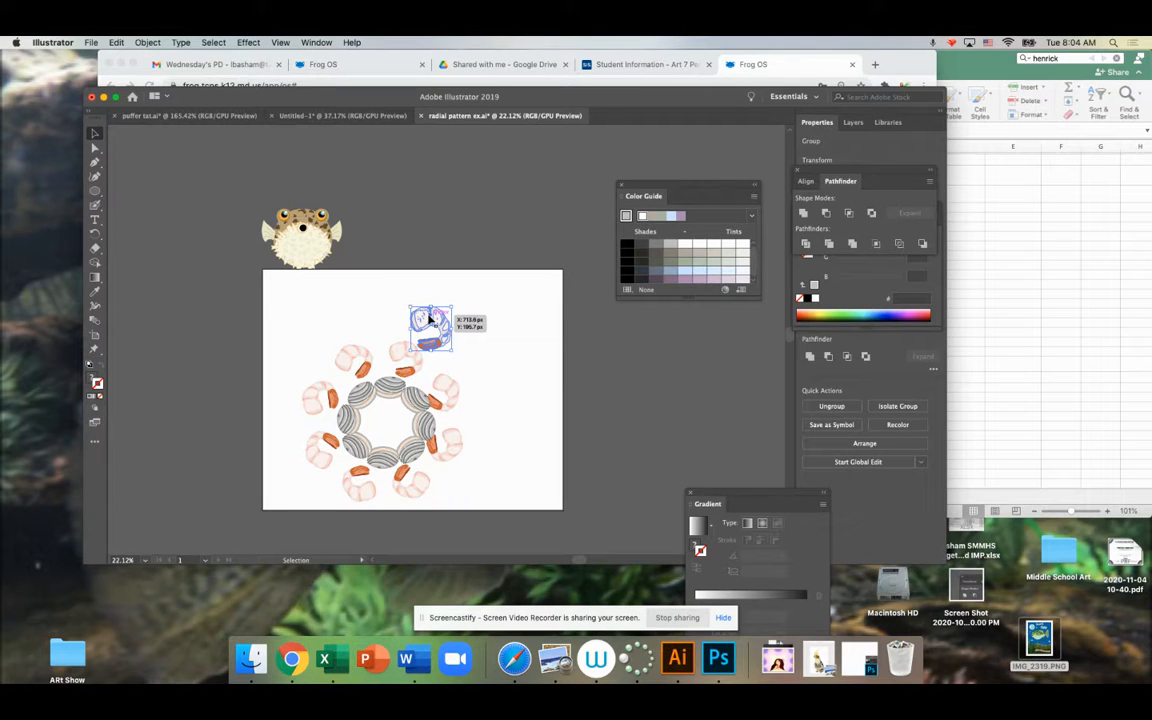
pyautogui.press('Delete')
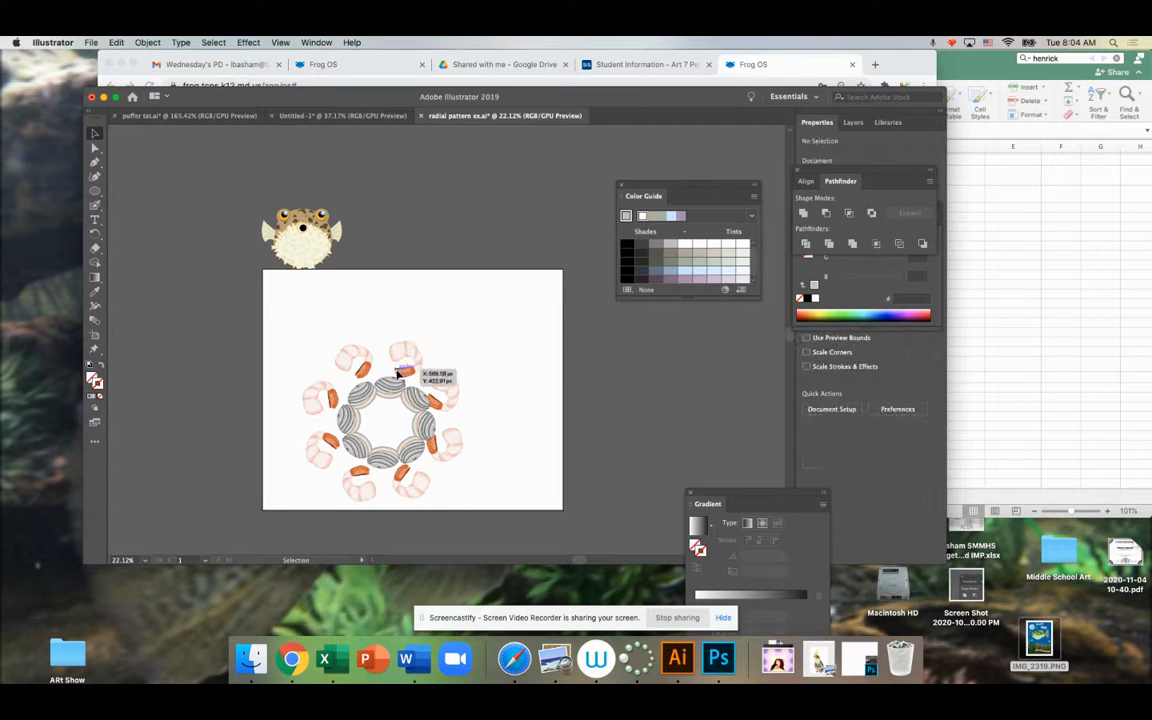
# - Select the shell and shrimp rings together and move them to the centre of the artboard
pyautogui.moveTo(293, 333); pyautogui.dragTo(499, 506)
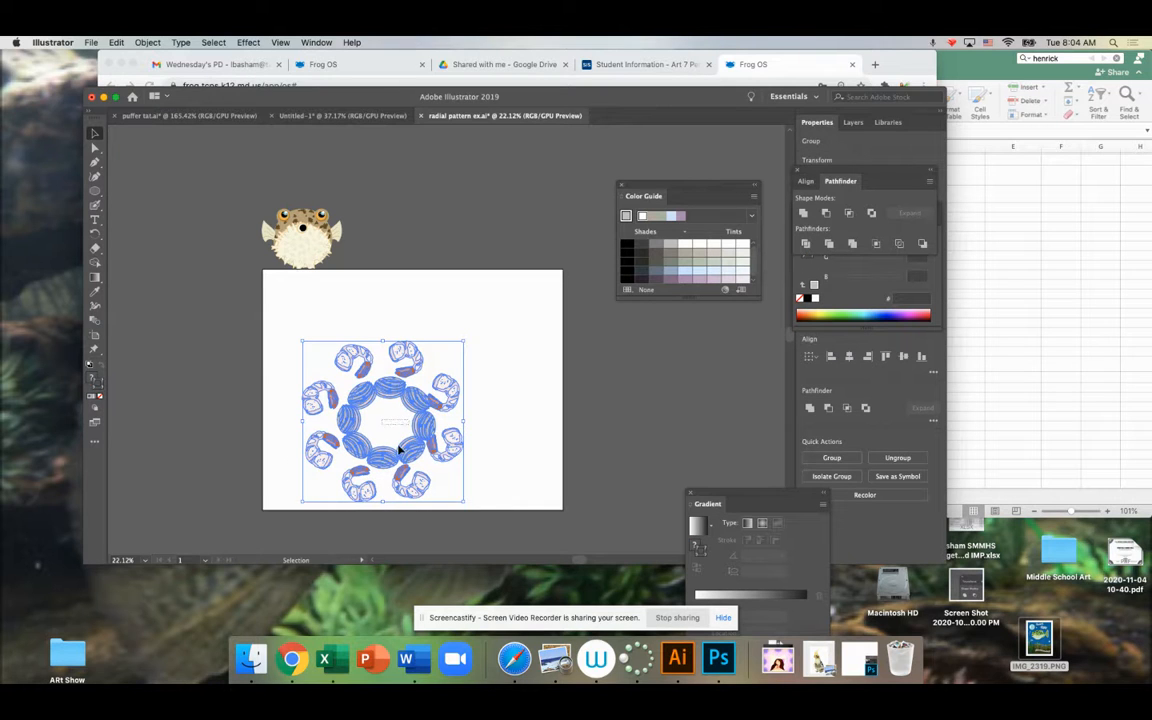
pyautogui.click(393, 462)
pyautogui.click(286, 362)
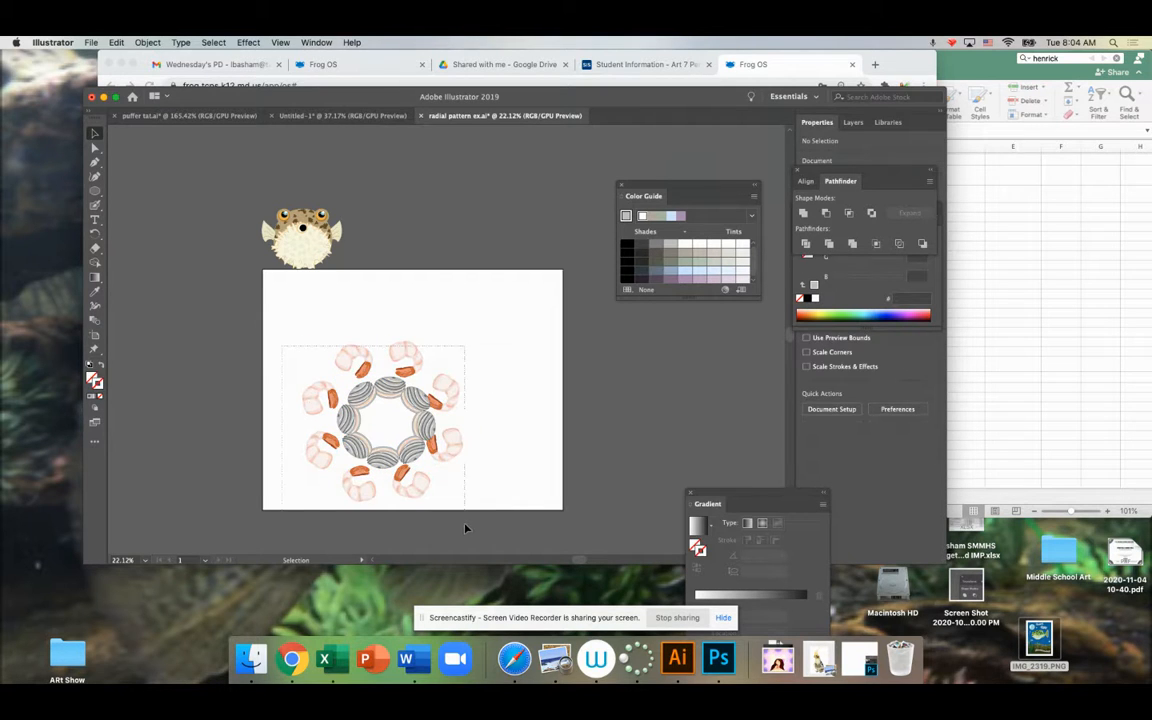
pyautogui.moveTo(465, 528); pyautogui.dragTo(465, 528)
pyautogui.moveTo(412, 398); pyautogui.dragTo(441, 378)
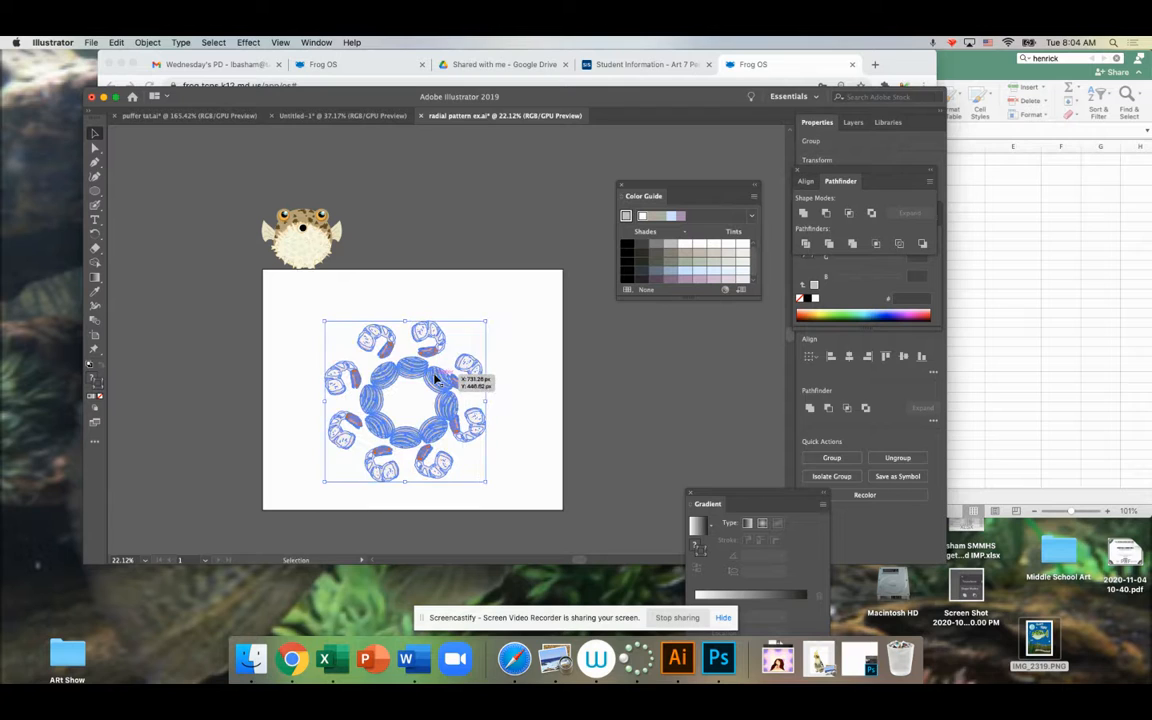
# - Move the pufferfish onto the artboard directly above the shrimp ring and scale it smaller
pyautogui.click(308, 236)
pyautogui.moveTo(308, 236); pyautogui.dragTo(400, 296)
pyautogui.click(446, 227)
pyautogui.click(435, 222)
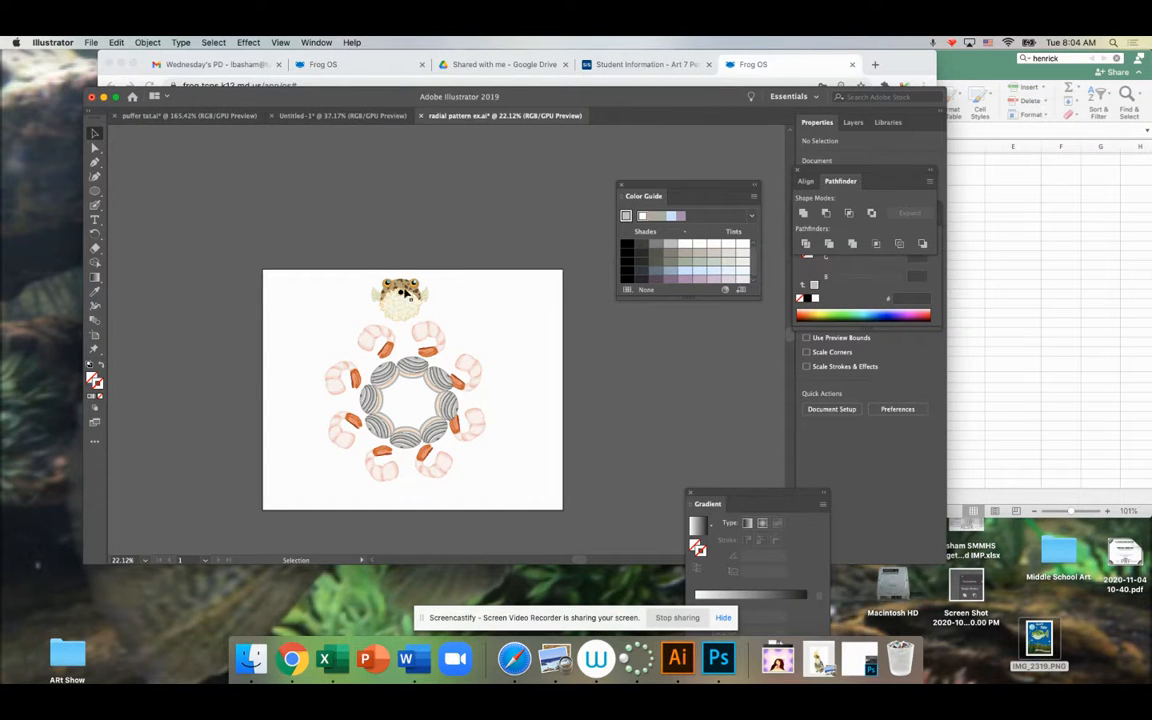
# - Try rotating a copy of the pufferfish clockwise about the rings' centre, right beside the original, and undo it
pyautogui.click(405, 285)
pyautogui.click(95, 232)
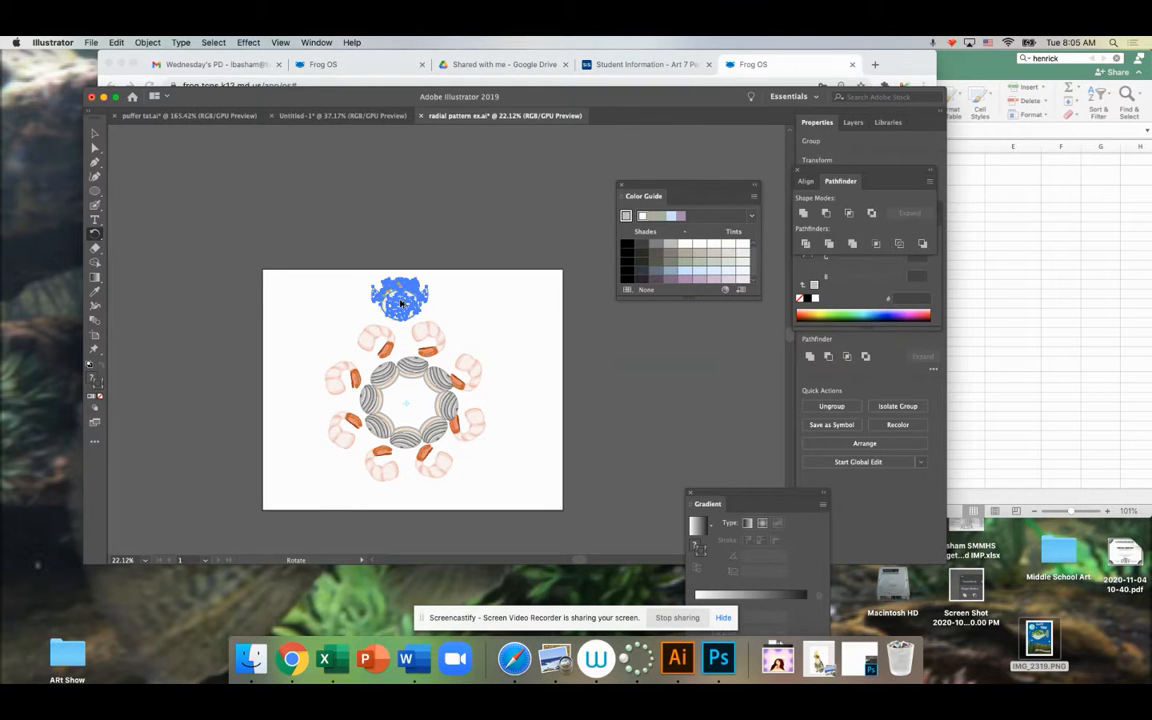
pyautogui.moveTo(400, 302); pyautogui.dragTo(450, 300)
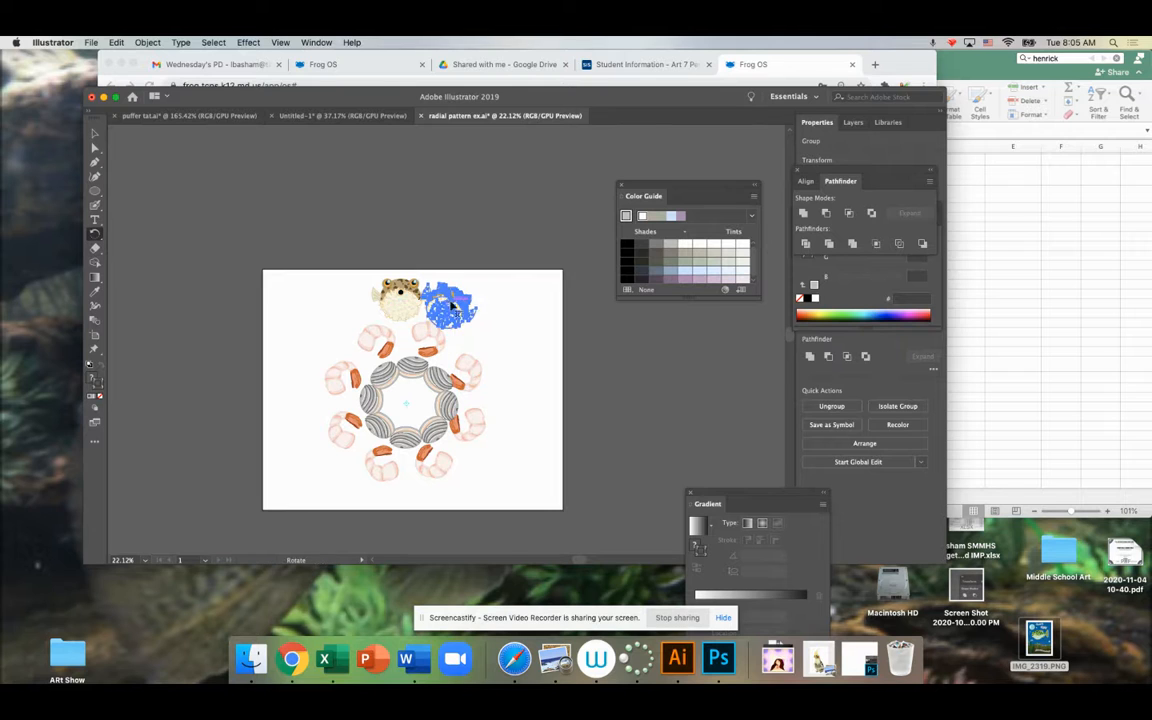
pyautogui.press('super+z')
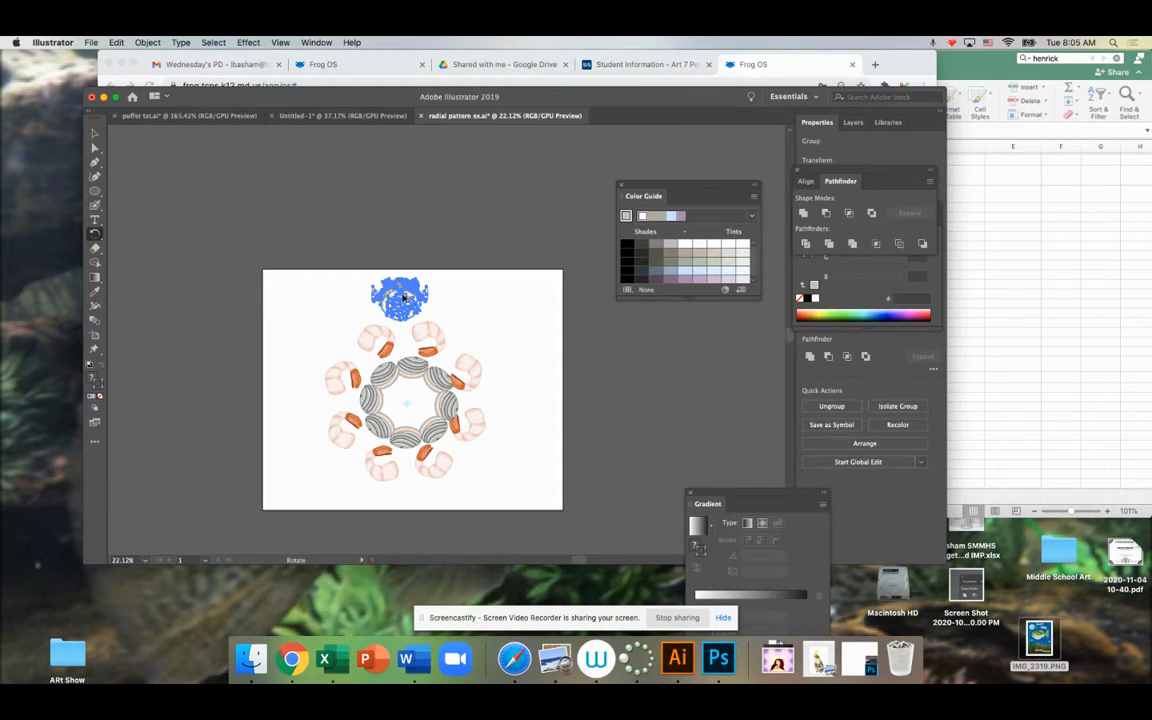
# - Rotate a copy of the pufferfish clockwise about the rings' centre and repeat the transformation to form an outer ring of eight
pyautogui.moveTo(403, 297); pyautogui.dragTo(479, 314)
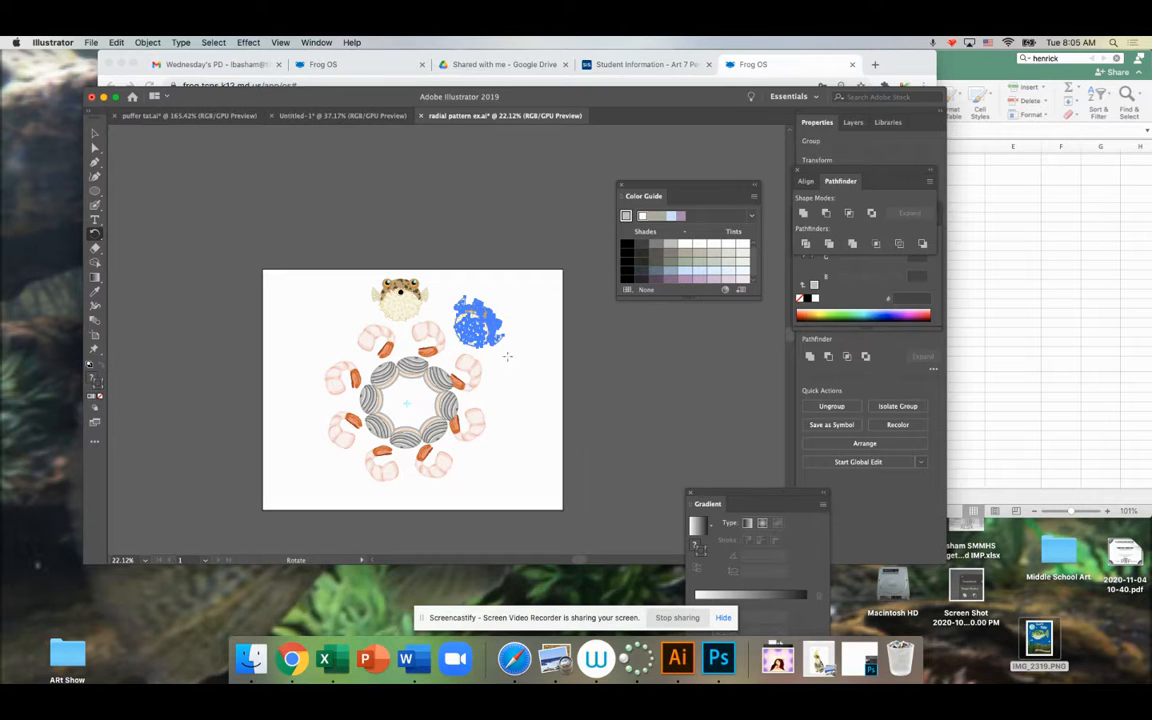
pyautogui.press('super+d')
pyautogui.press('super+d')
pyautogui.press('super+d')
pyautogui.press('super+d')
pyautogui.press('super+d')
pyautogui.press('super+d')
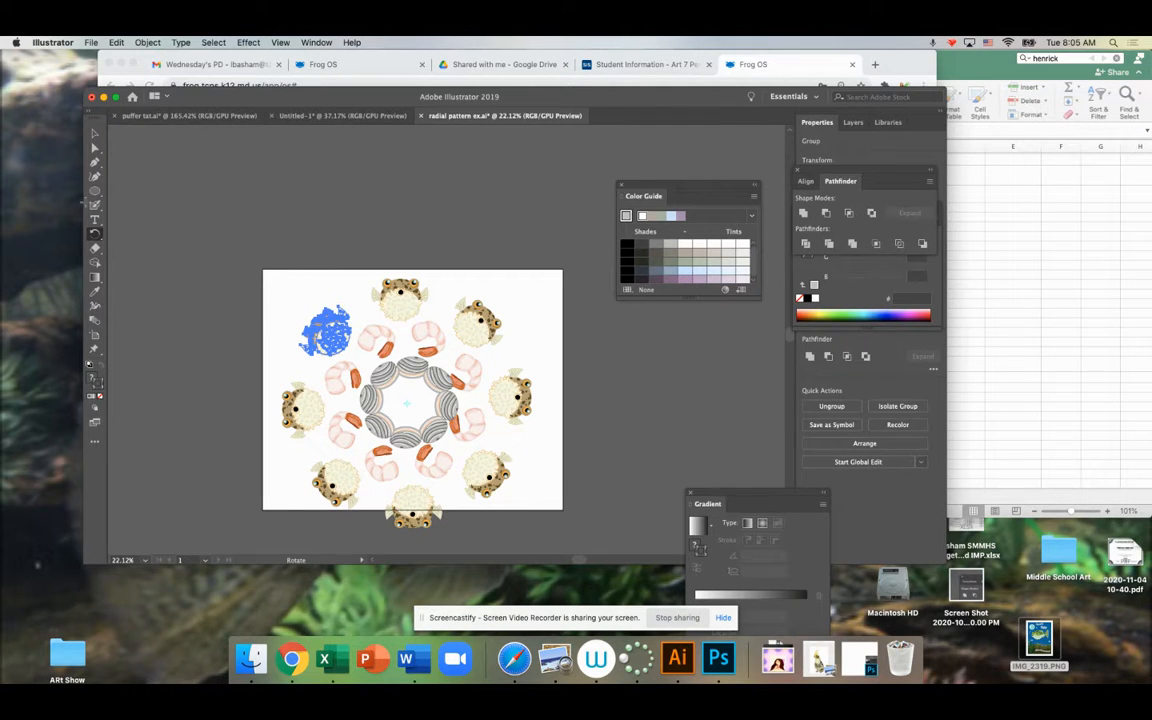
# - Select all eight pufferfish in the outer ring and group them
pyautogui.click(95, 133)
pyautogui.keyDown('shift'); pyautogui.click(400, 297); pyautogui.keyUp('shift')
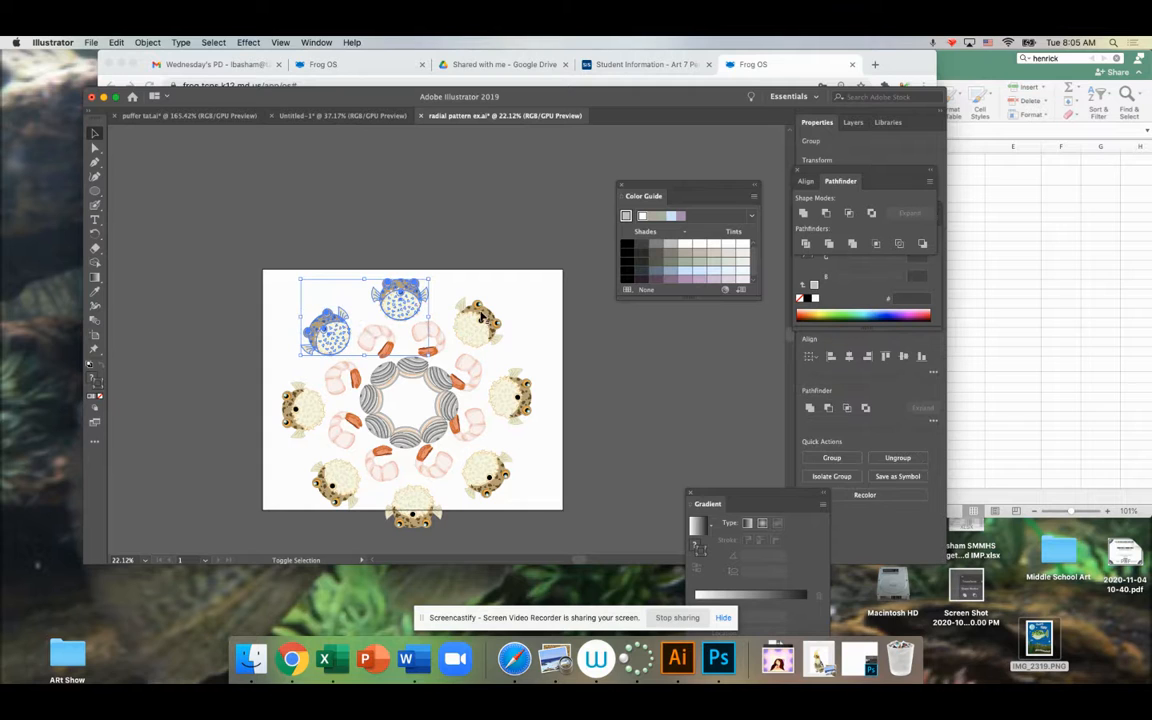
pyautogui.keyDown('shift'); pyautogui.click(479, 320); pyautogui.keyUp('shift')
pyautogui.keyDown('shift'); pyautogui.click(507, 394); pyautogui.keyUp('shift')
pyautogui.keyDown('shift'); pyautogui.click(485, 475); pyautogui.keyUp('shift')
pyautogui.keyDown('shift'); pyautogui.click(412, 506); pyautogui.keyUp('shift')
pyautogui.keyDown('shift'); pyautogui.click(335, 479); pyautogui.keyUp('shift')
pyautogui.keyDown('shift'); pyautogui.click(299, 422); pyautogui.keyUp('shift')
pyautogui.press('super+g')
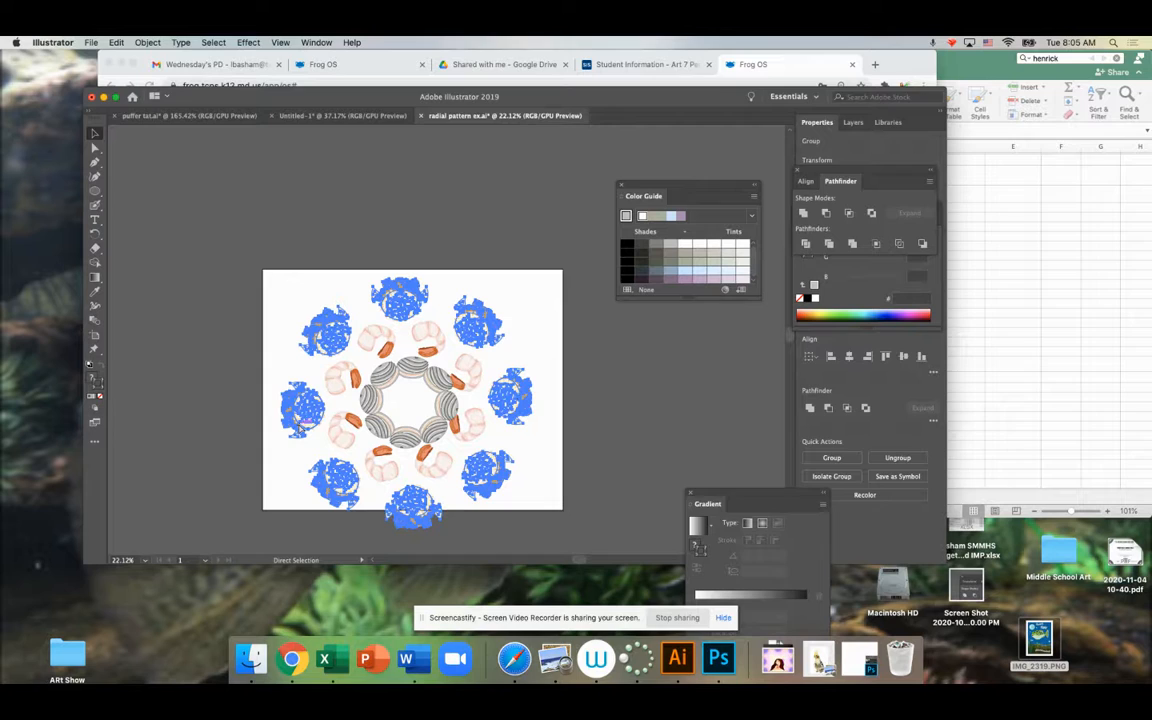
pyautogui.press('super+g')
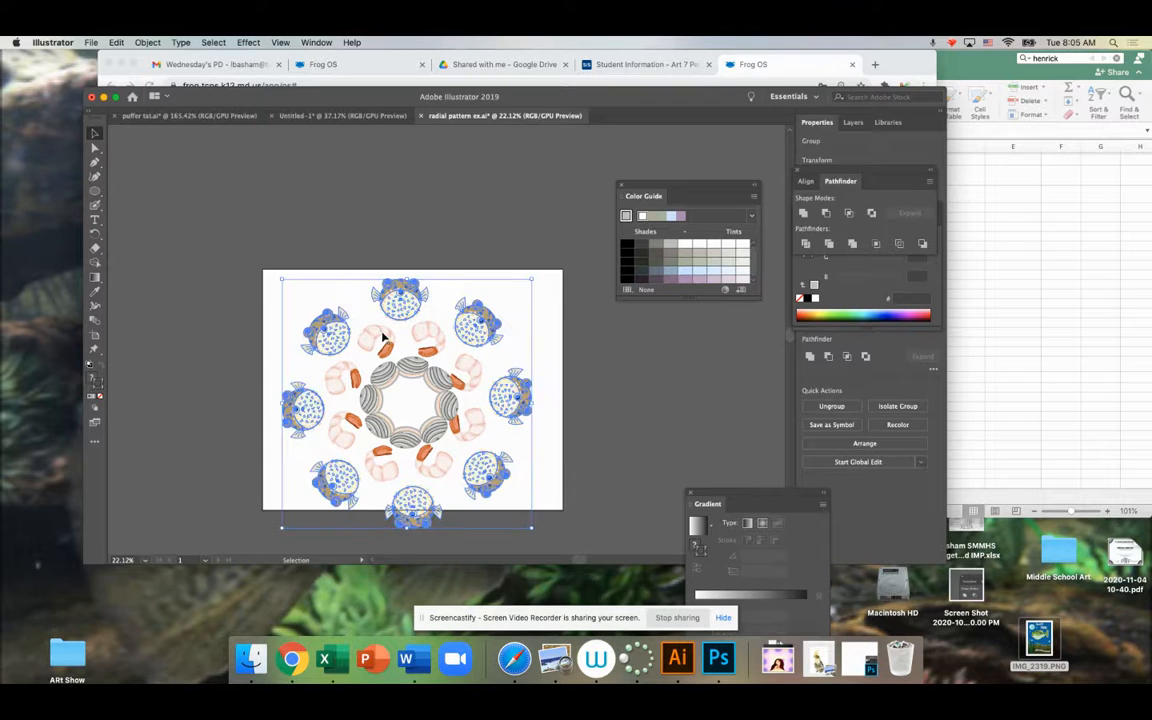
# - Scale the pufferfish ring slightly smaller and recentre it around the shrimp and shell rings
pyautogui.moveTo(535, 529); pyautogui.dragTo(519, 512)
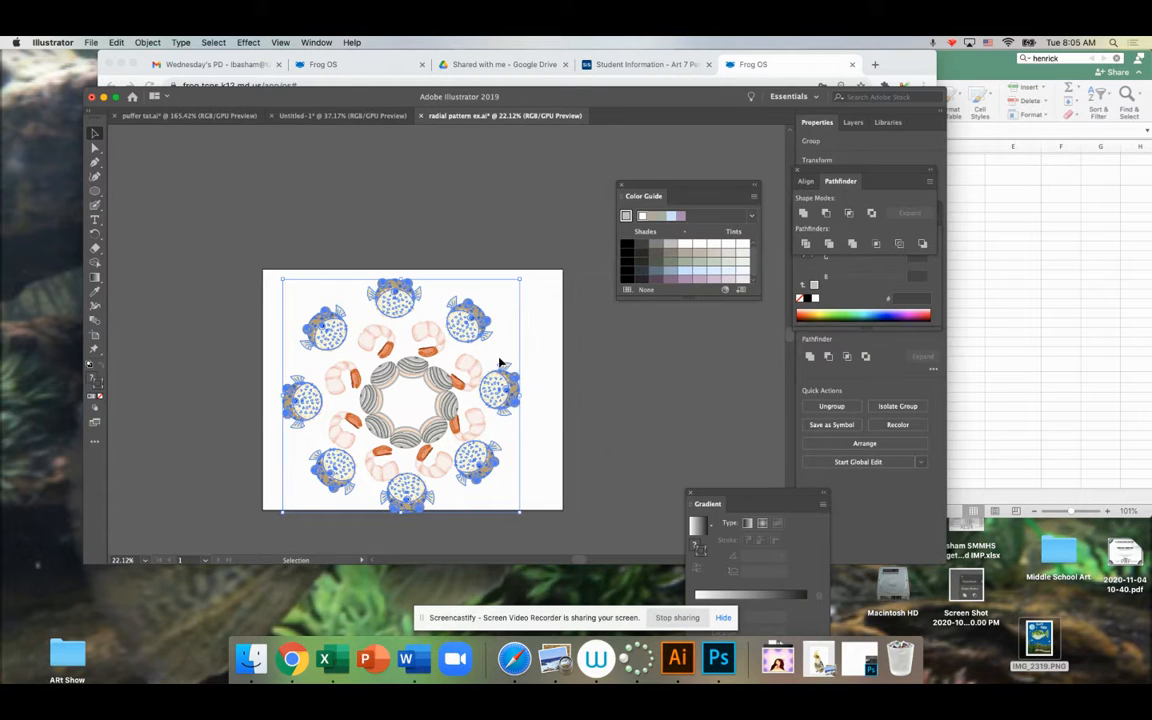
pyautogui.moveTo(502, 393); pyautogui.dragTo(509, 396)
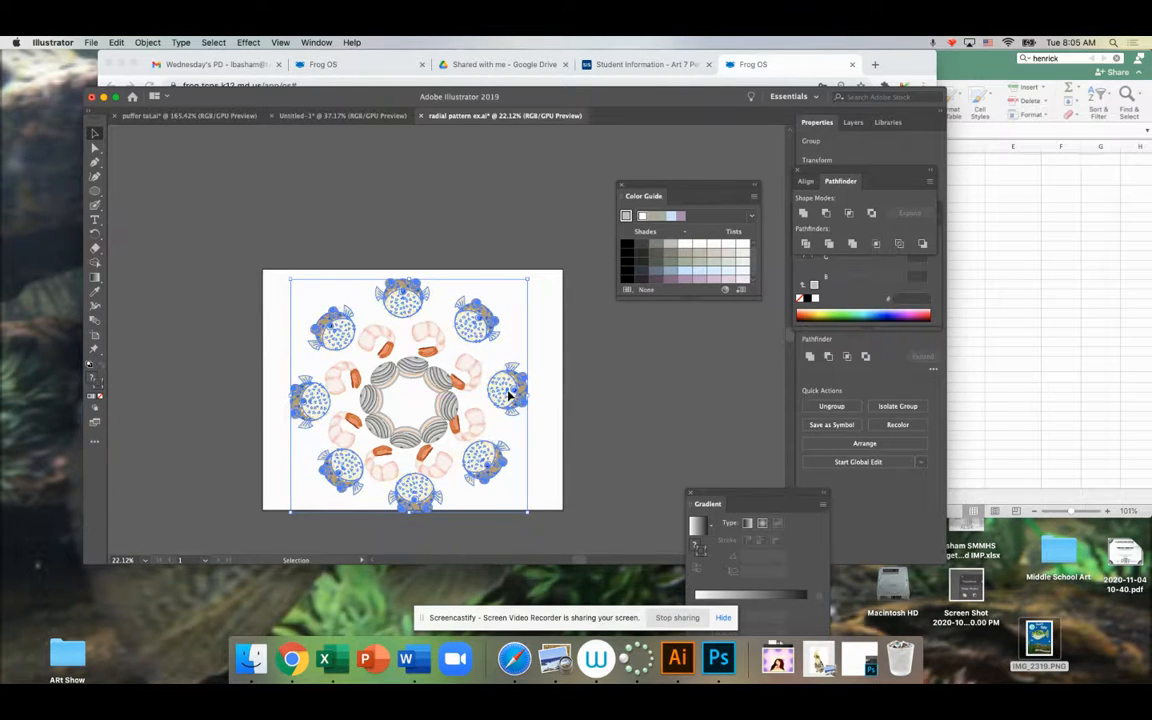
pyautogui.click(465, 148)
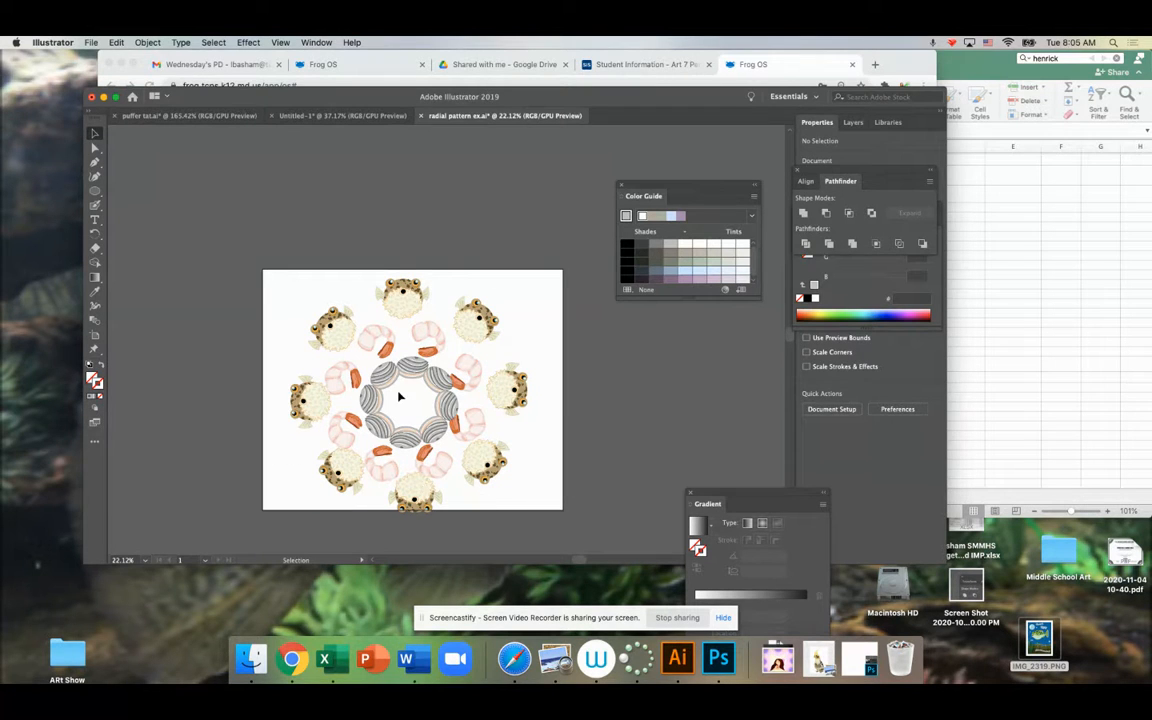
# - Scale the shrimp and shell rings slightly smaller and nudge the shrimp ring right to centre it within the pufferfish ring
pyautogui.click(370, 335)
pyautogui.moveTo(486, 323); pyautogui.dragTo(467, 351)
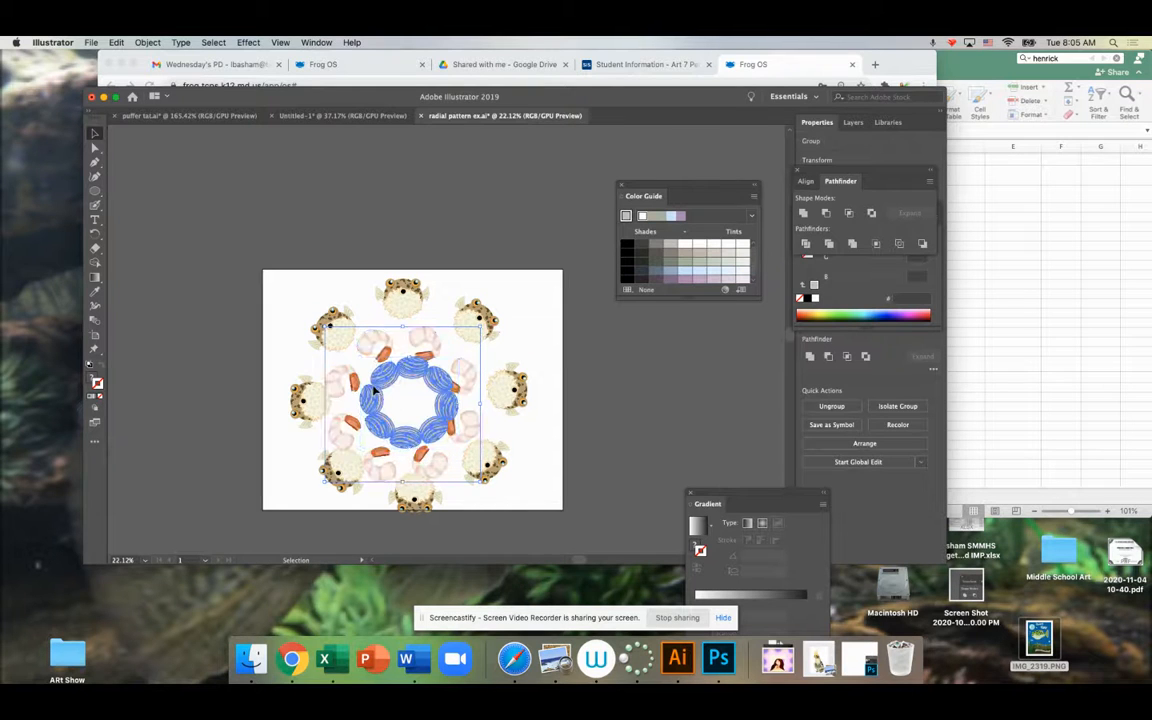
pyautogui.click(459, 377)
pyautogui.press('Right')
pyautogui.press('Right')
pyautogui.press('Right')
pyautogui.press('Right')
pyautogui.press('Right')
pyautogui.press('Right')
pyautogui.press('Right')
pyautogui.press('Right')
pyautogui.press('Right')
pyautogui.press('Right')
pyautogui.press('Right')
pyautogui.press('Right')
pyautogui.press('Right')
pyautogui.press('Right')
pyautogui.press('Right')
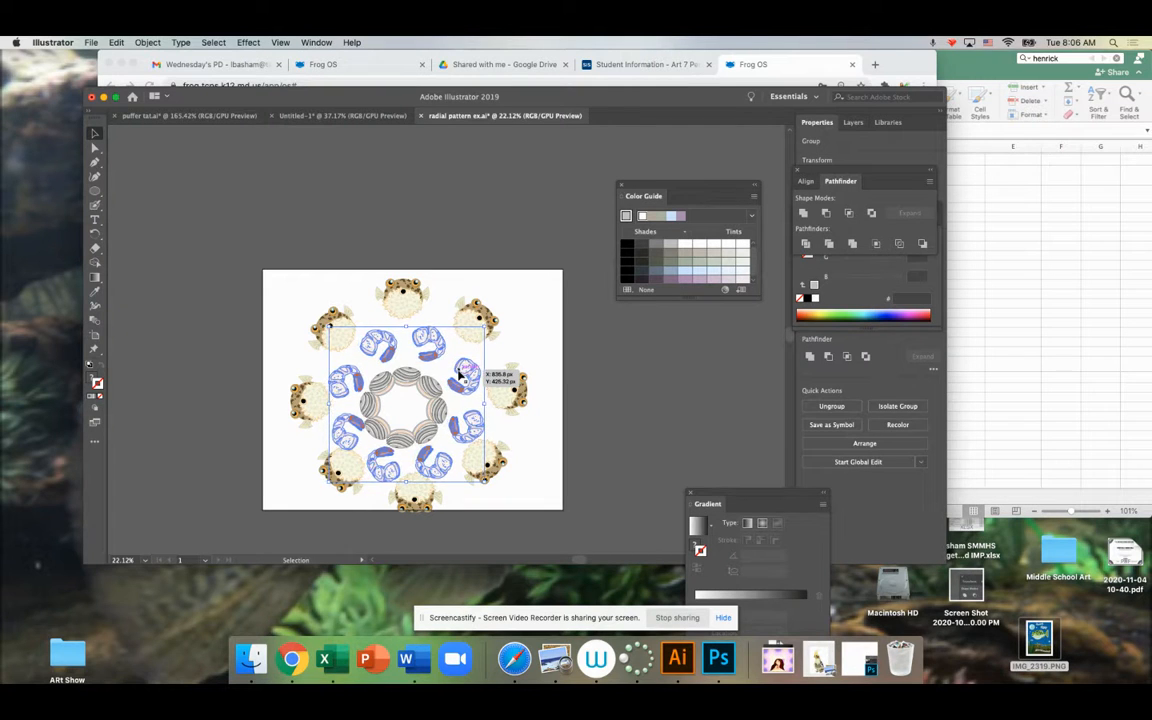
# - Nudge the shell ring right to centre it horizontally inside the shrimp ring
pyautogui.click(433, 410)
pyautogui.press('Right')
pyautogui.press('Right')
pyautogui.press('Right')
pyautogui.press('Right')
pyautogui.press('Right')
pyautogui.press('Right')
pyautogui.press('Right')
pyautogui.press('Right')
pyautogui.press('Right')
pyautogui.press('Right')
pyautogui.press('Right')
pyautogui.press('Right')
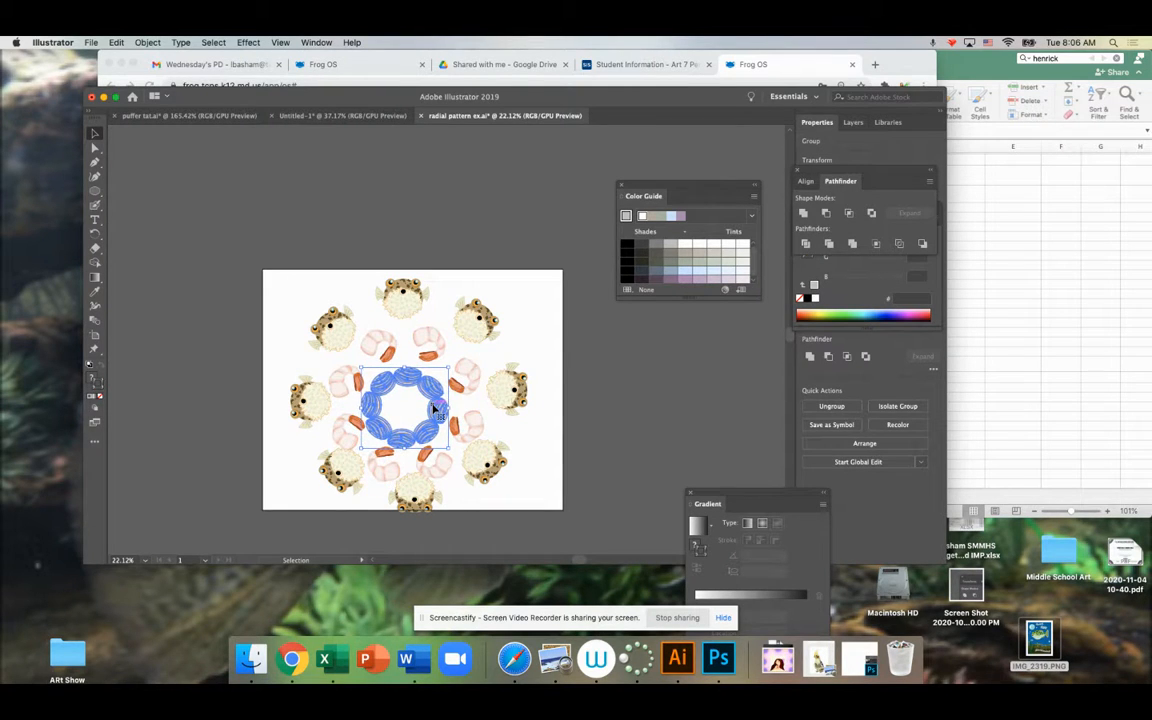
# - Shift the pufferfish, shrimp and shell rings slightly upward so that all three are concentric on the artboard
pyautogui.moveTo(421, 297); pyautogui.dragTo(410, 295)
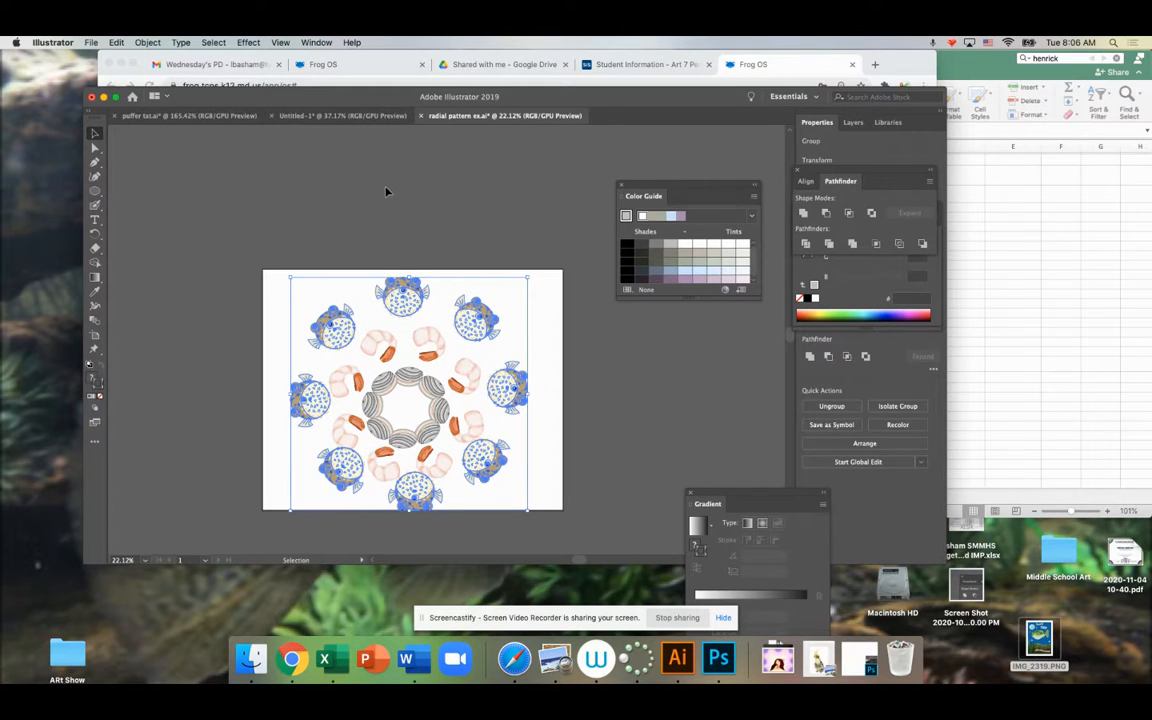
pyautogui.click(386, 193)
pyautogui.moveTo(440, 335); pyautogui.dragTo(430, 341)
pyautogui.click(435, 390)
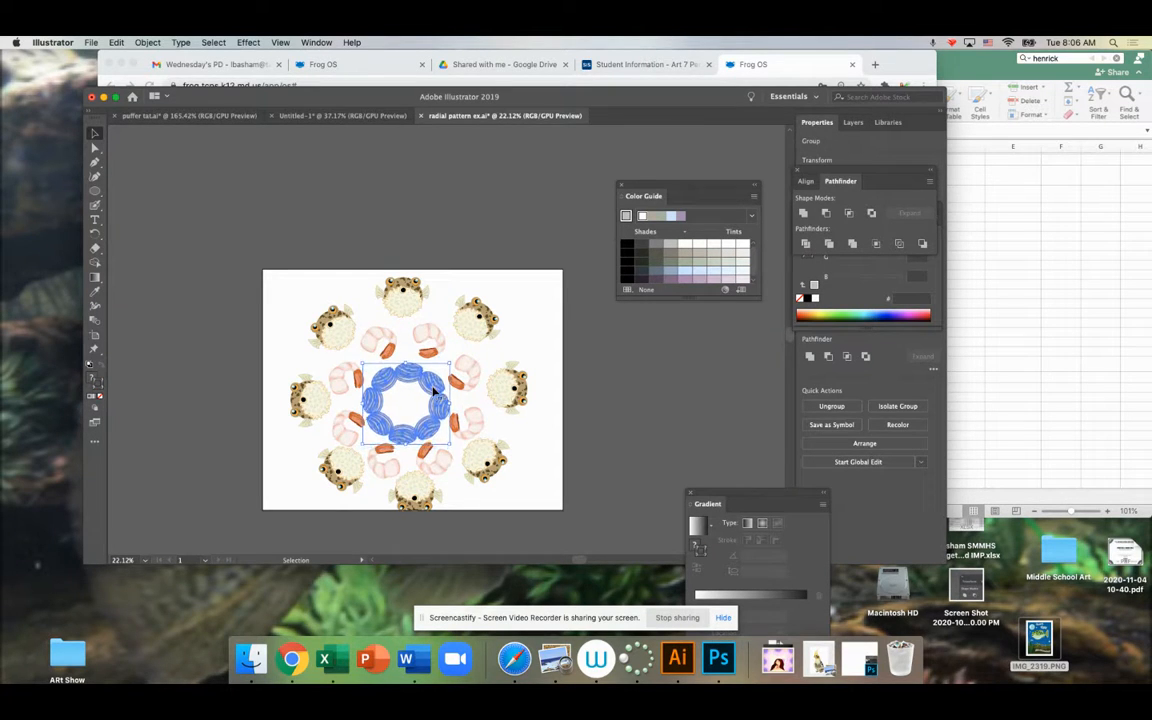
pyautogui.click(307, 194)
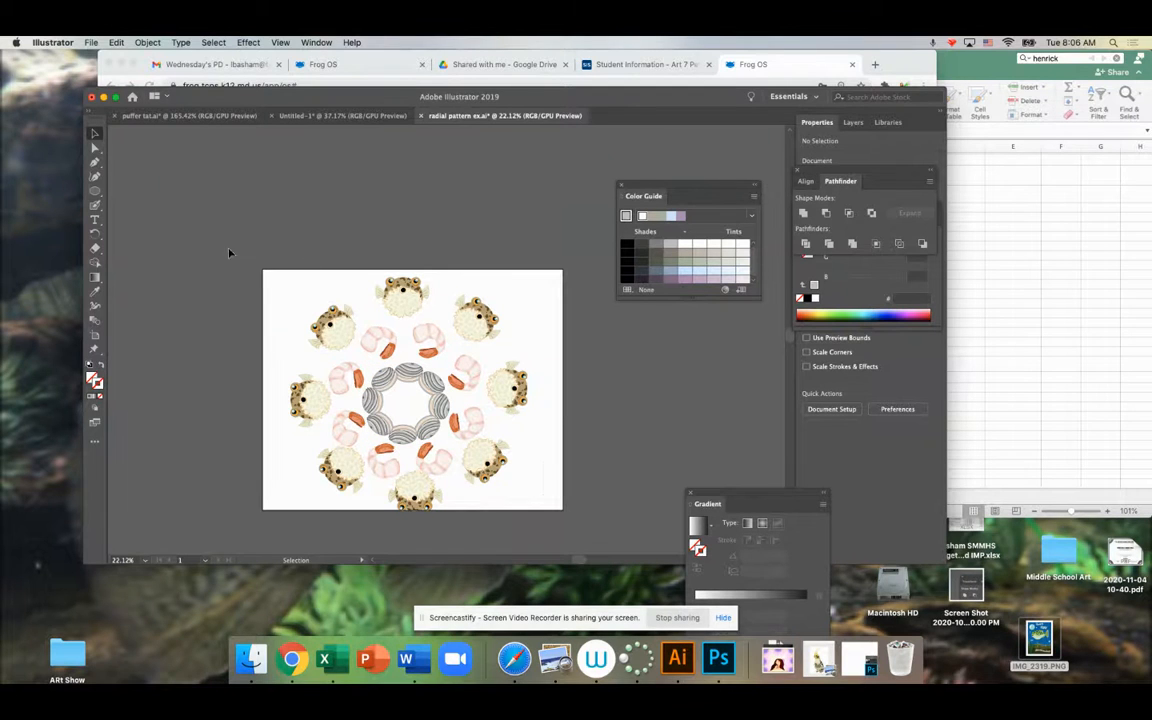
# - Select the pufferfish, shrimp and shell rings and align them to a common horizontal centre
pyautogui.scroll(-3, 231, 252)
pyautogui.press('super+a')
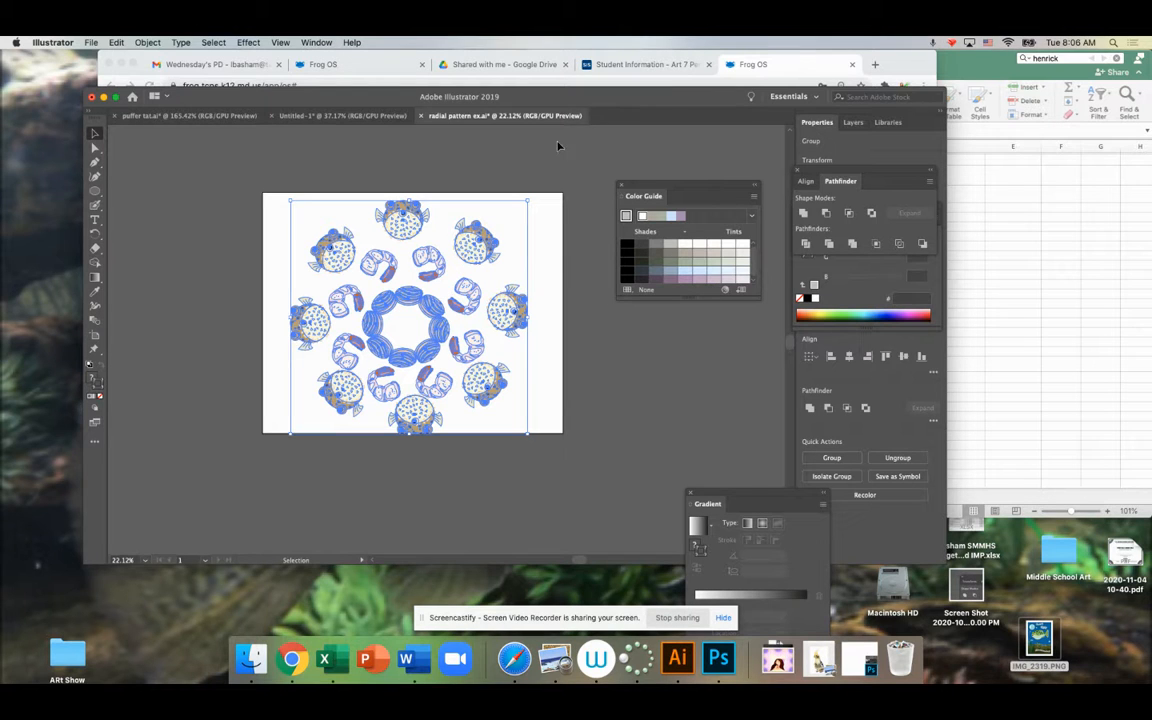
pyautogui.click(316, 43)
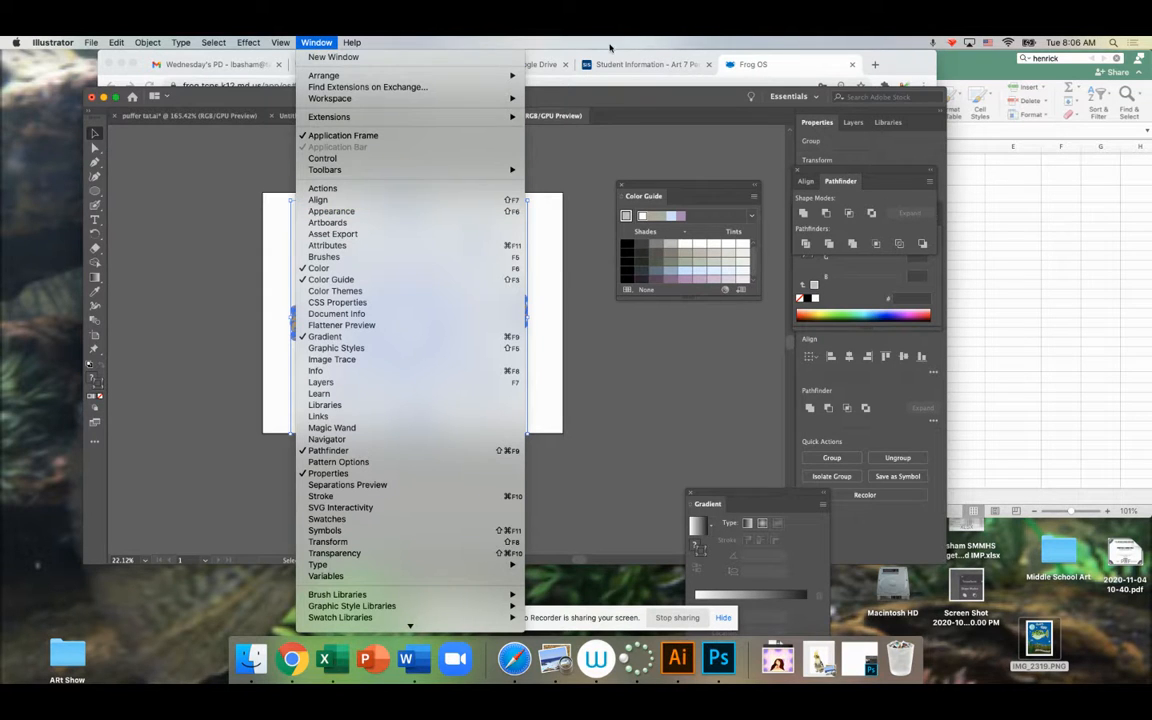
pyautogui.click(725, 64)
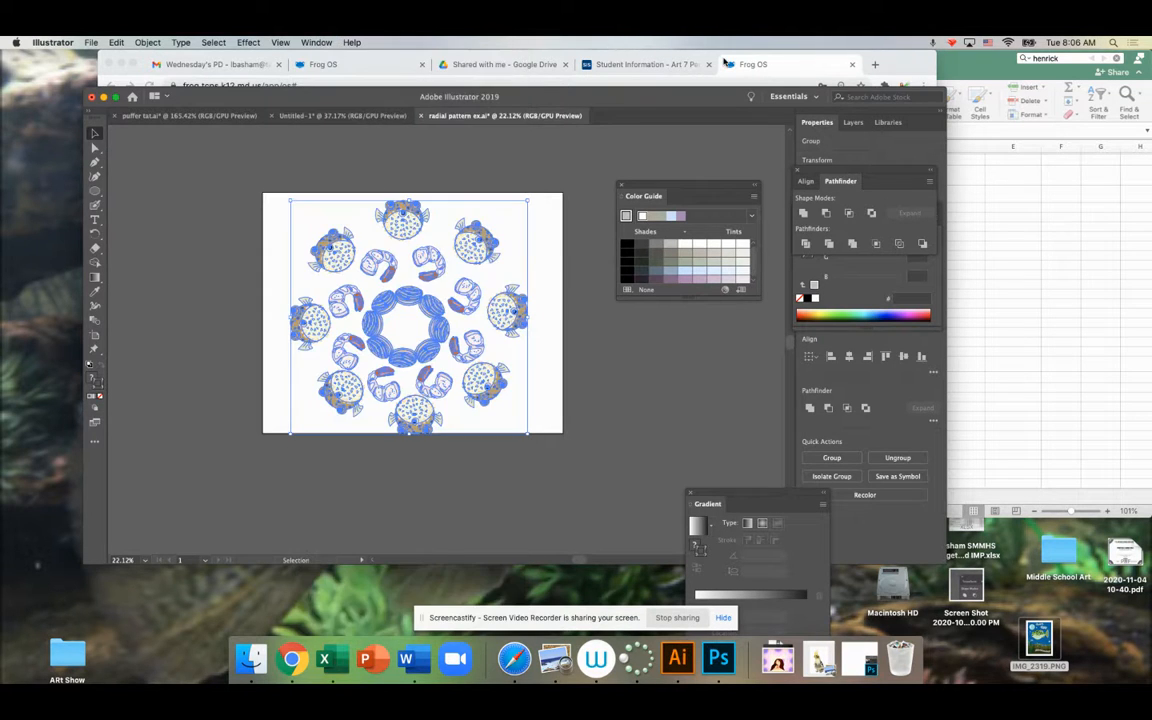
pyautogui.click(846, 361)
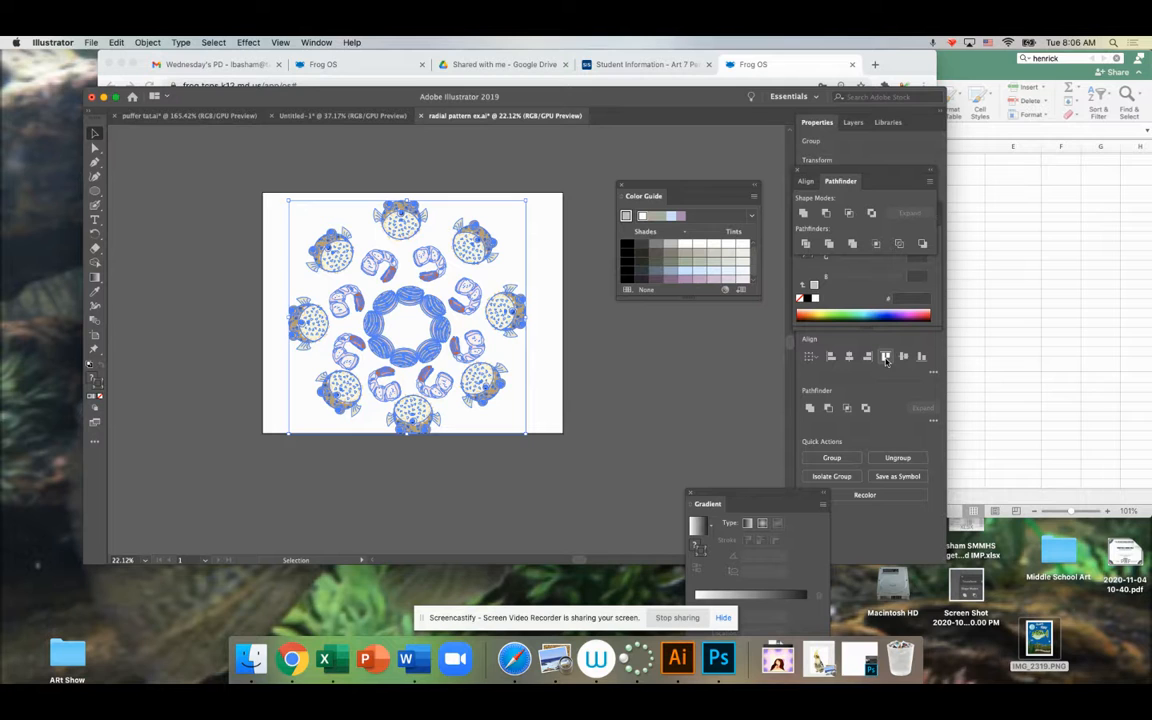
# - Try aligning the three rings by their top edges, undo the alignment and deselect the artwork
pyautogui.click(885, 357)
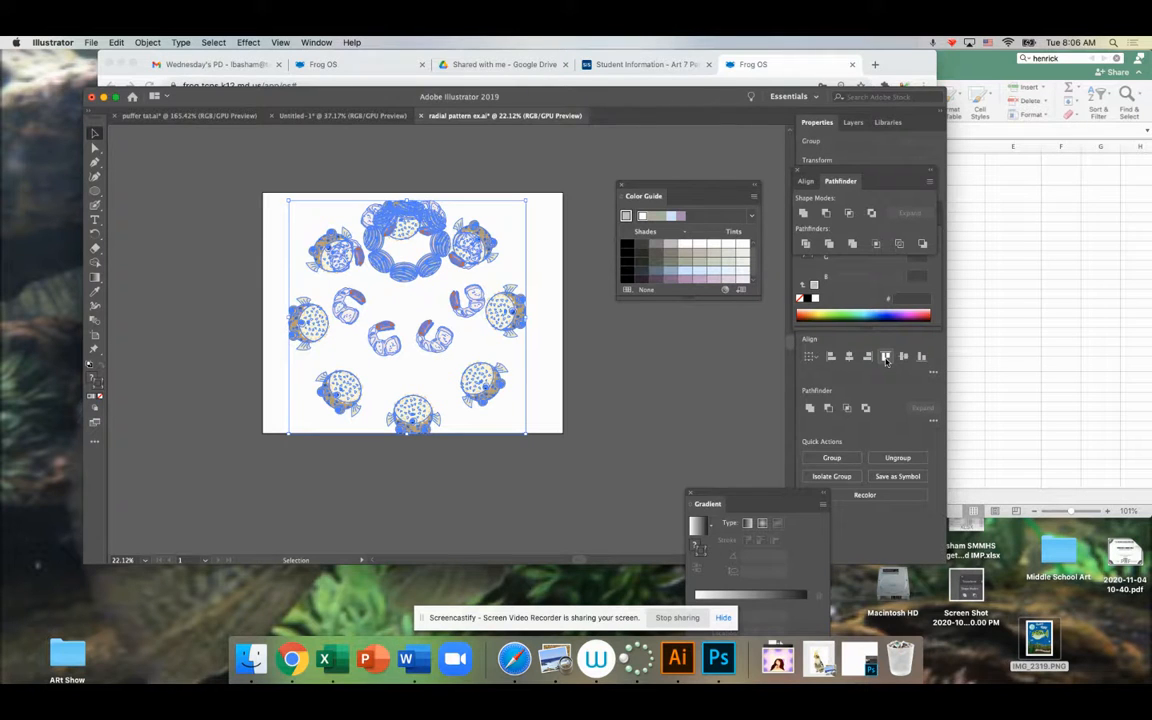
pyautogui.press('super+z')
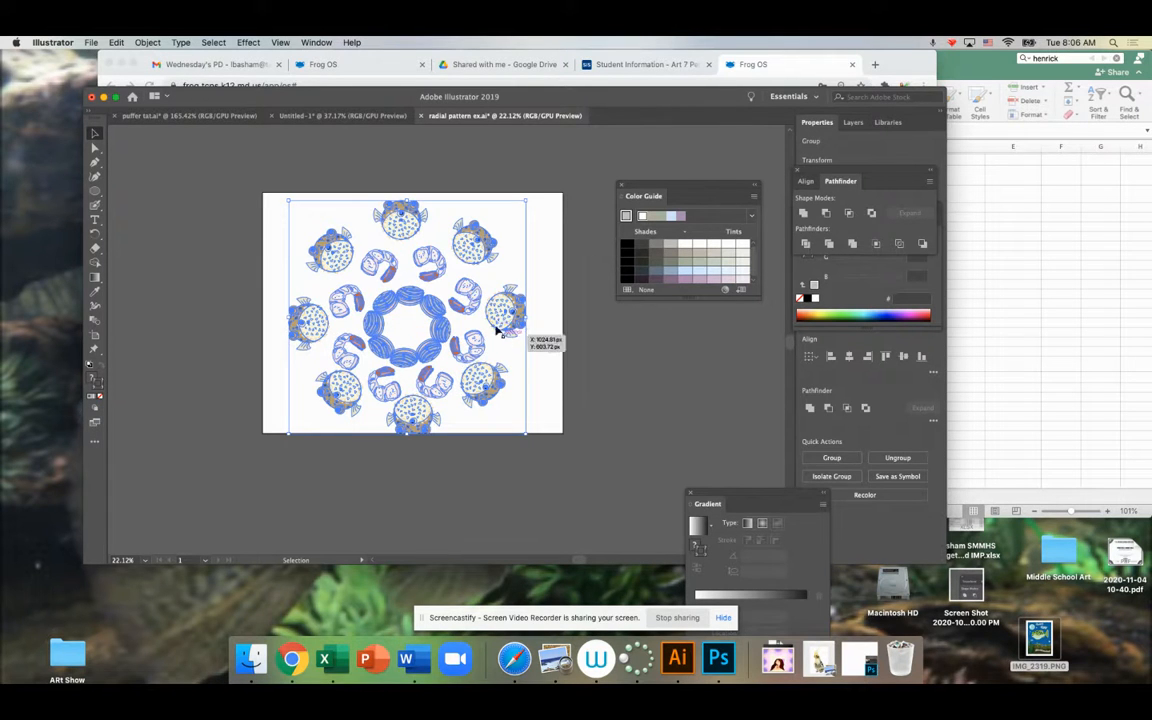
pyautogui.click(586, 350)
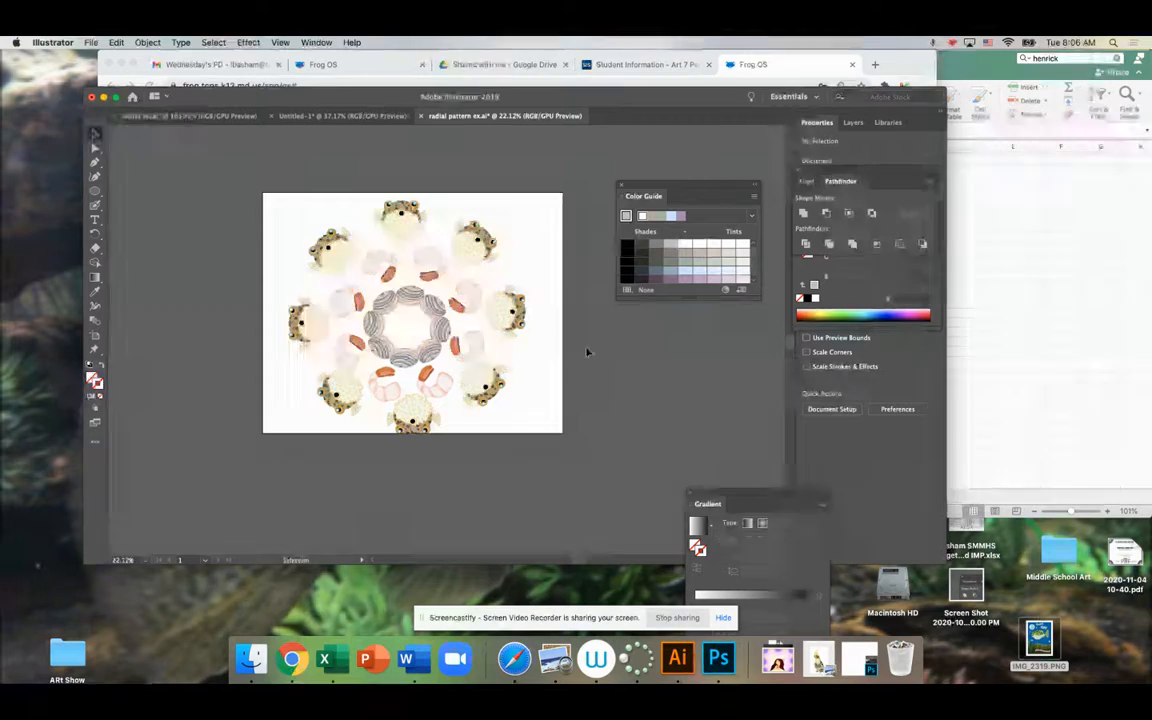
# - Nudge the pufferfish, shrimp and shell rings slightly upward one at a time on the artboard
pyautogui.click(402, 226)
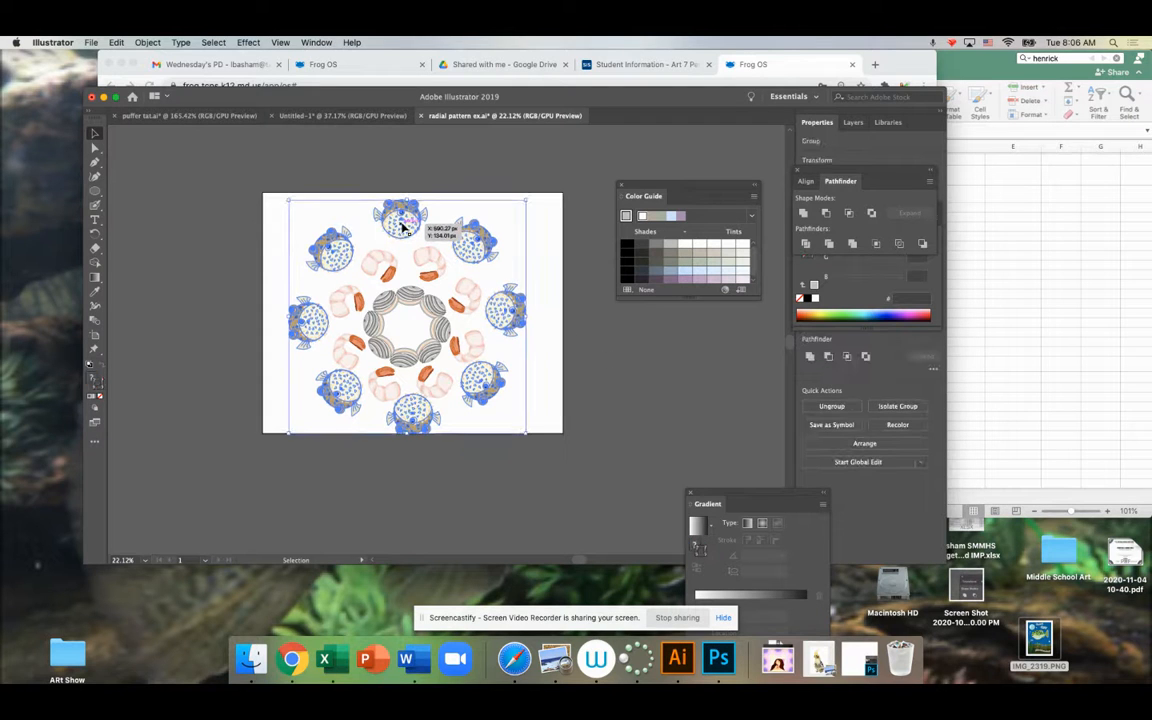
pyautogui.click(431, 263)
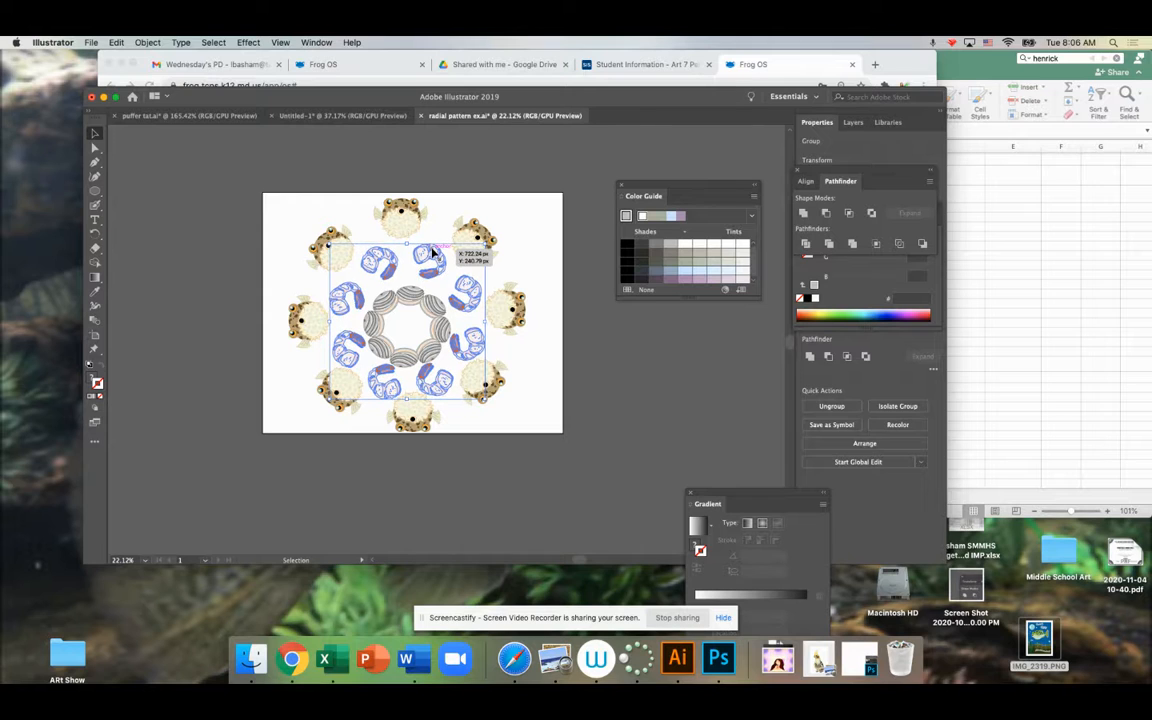
pyautogui.click(395, 297)
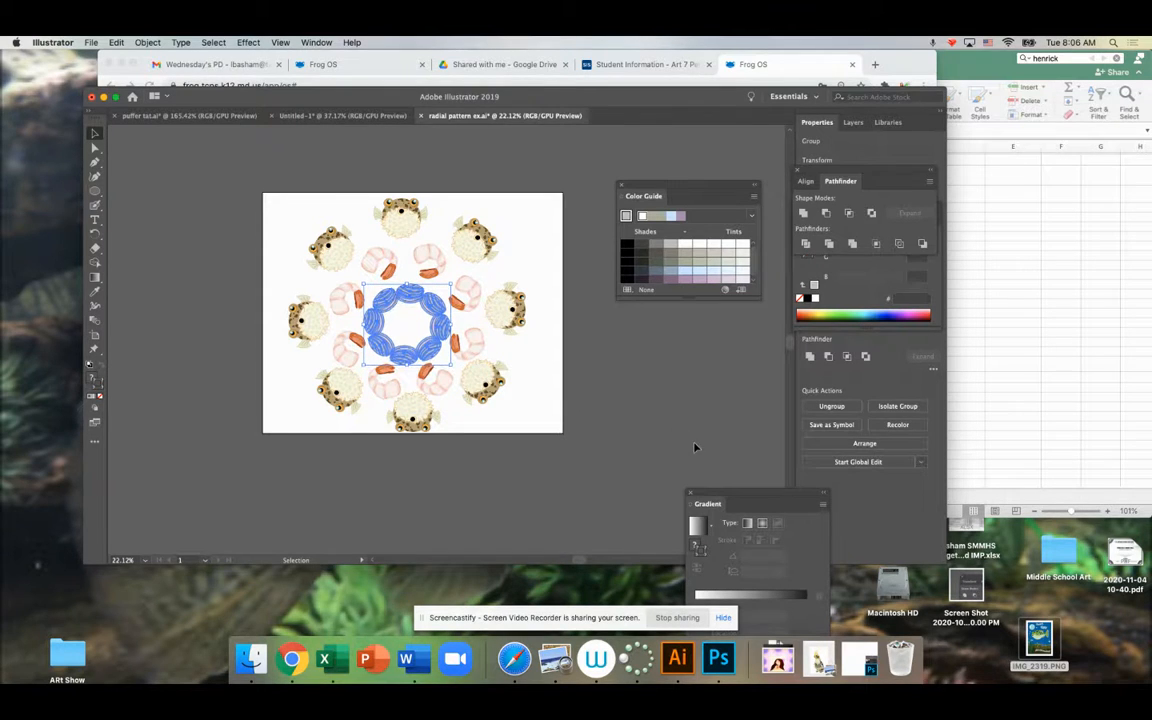
pyautogui.click(624, 397)
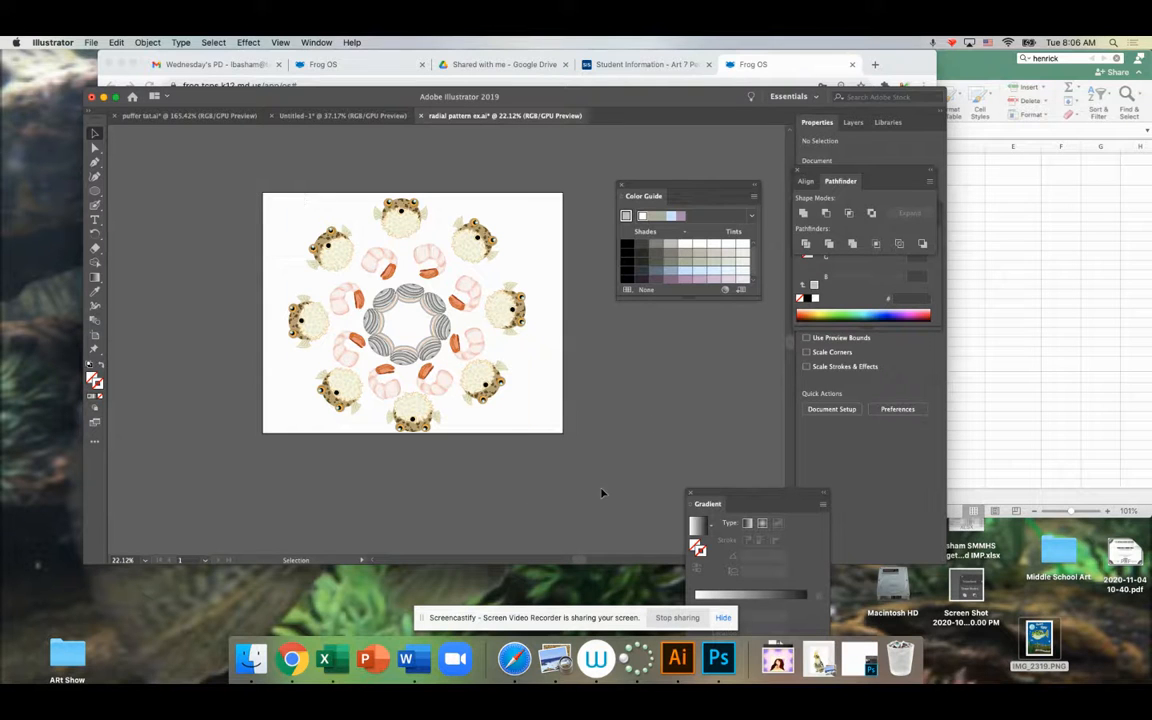
# - Try the top alignment on all three rings again and undo it, restoring the concentric arrangement
pyautogui.press('super+a')
pyautogui.click(886, 357)
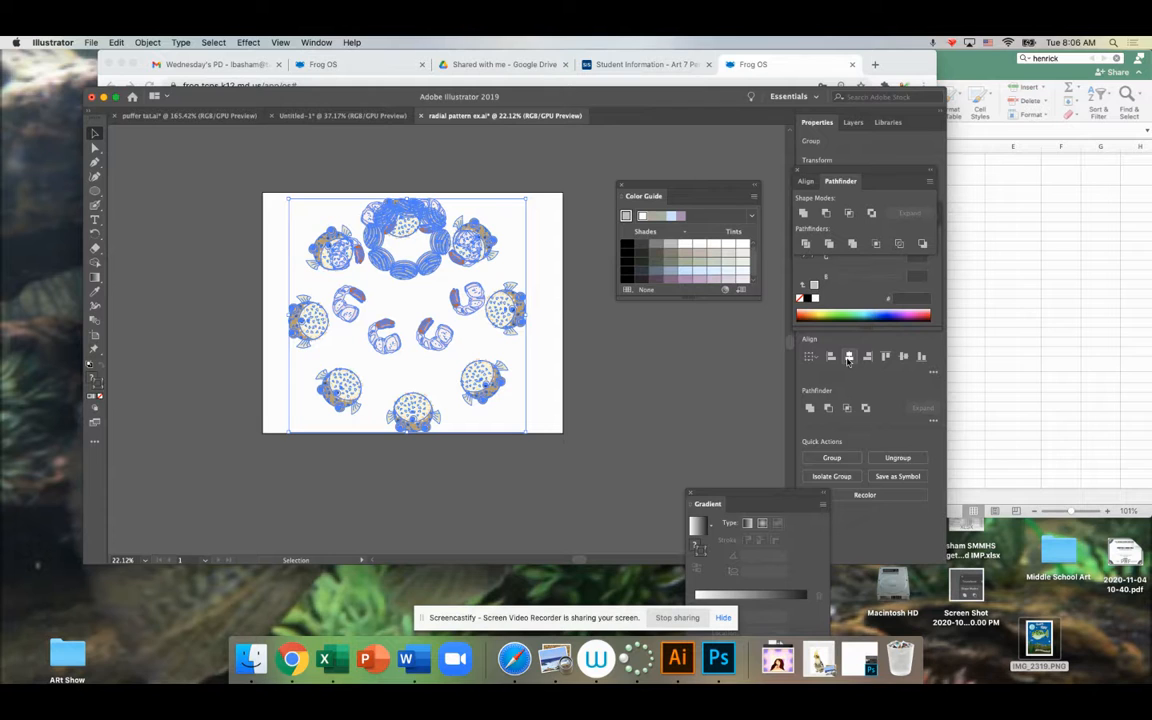
pyautogui.press('super+z')
pyautogui.press('super+z')
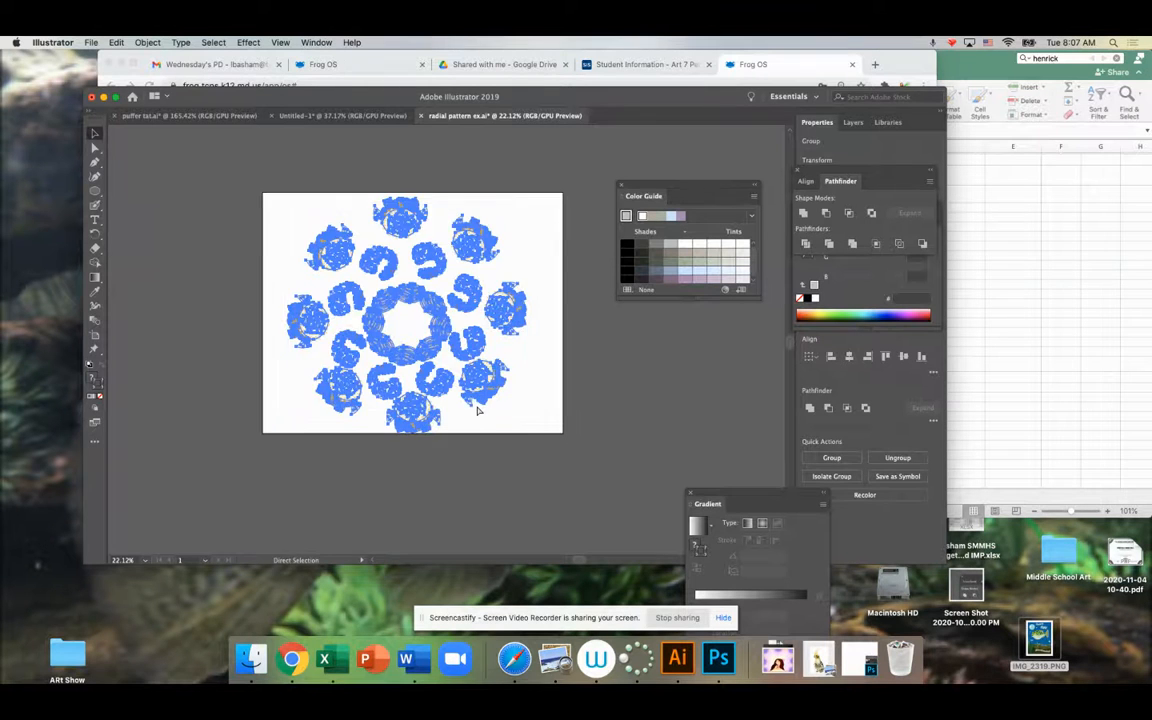
pyautogui.click(621, 422)
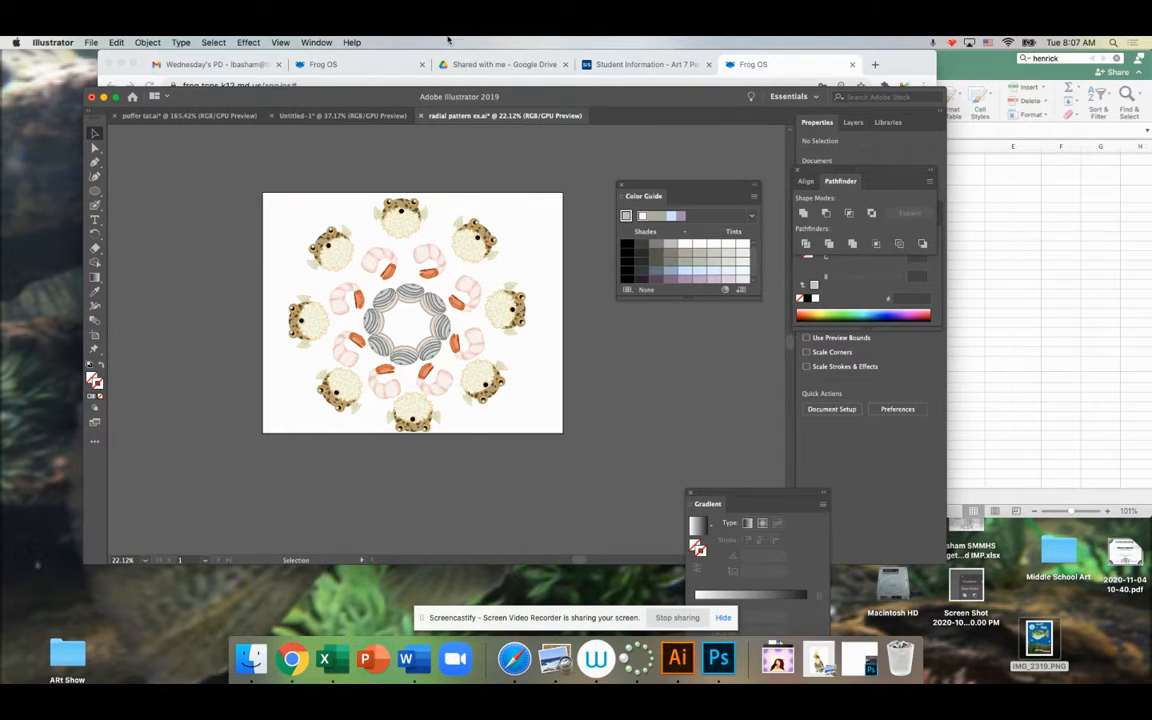